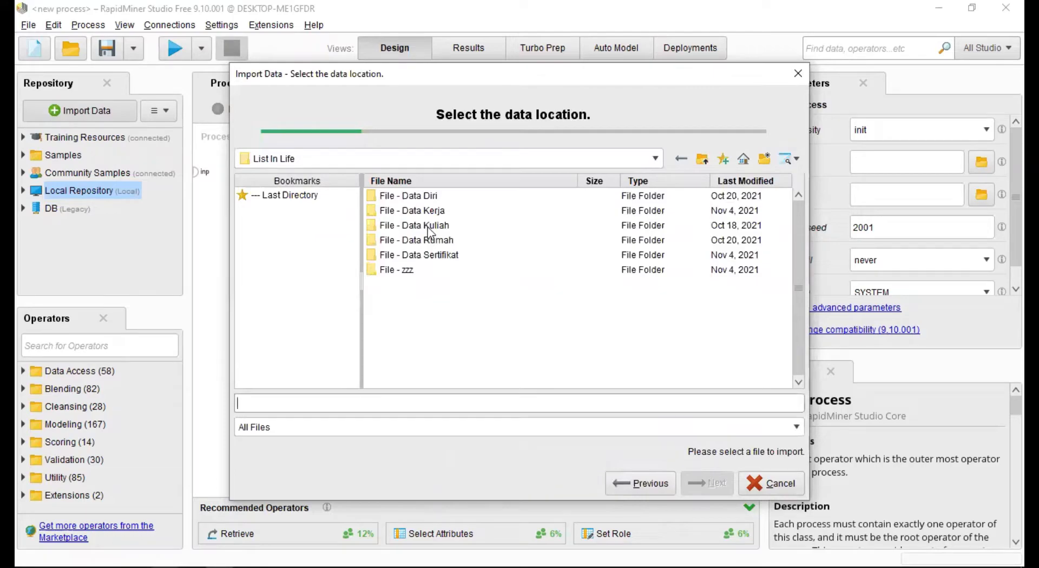
# Choose "UTS - Big Data dan Data Analythic - Soal - No 1.xlsx" from the Semester 3 Big Data course's Excel dan CSV folder and accept Sheet1's cell range A:D
pyautogui.click(429, 227)
pyautogui.doubleClick(429, 230)
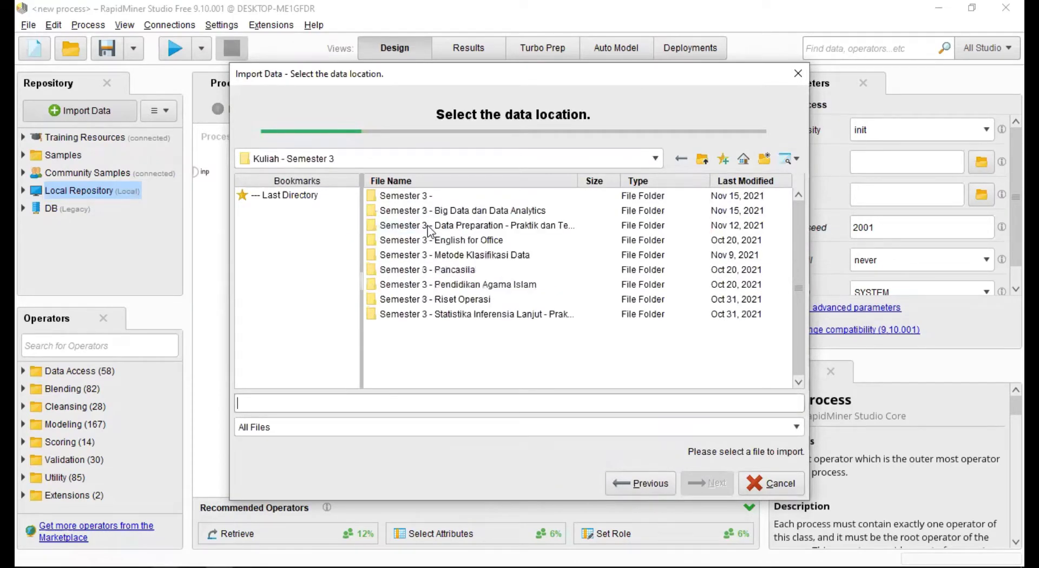
pyautogui.doubleClick(426, 216)
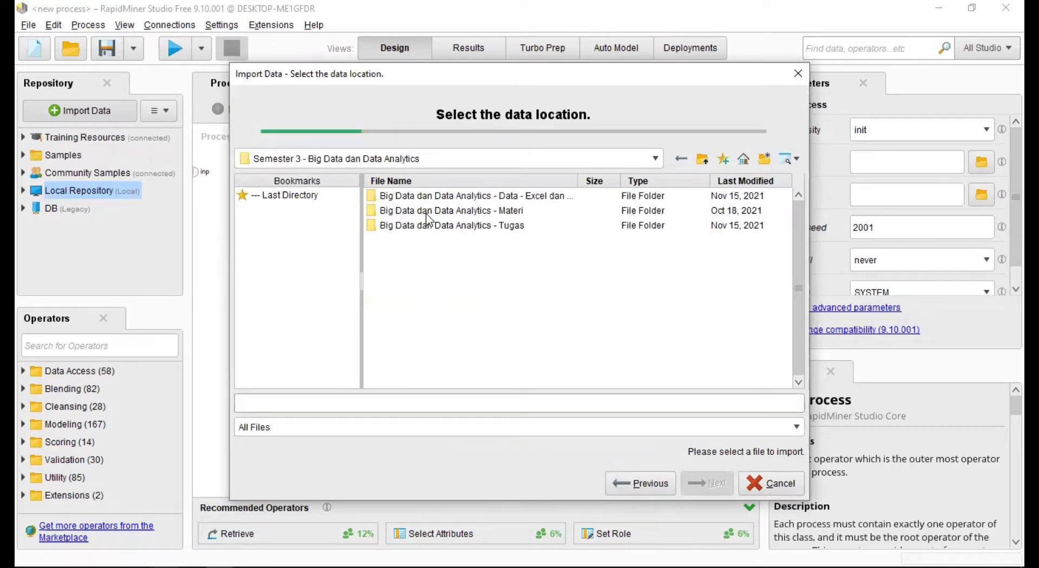
pyautogui.doubleClick(446, 199)
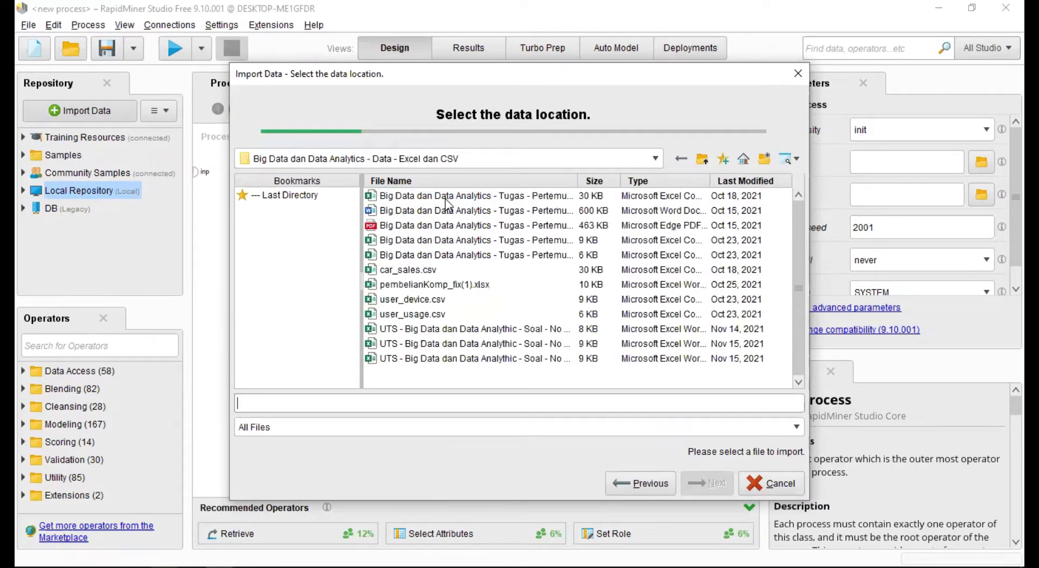
pyautogui.click(481, 329)
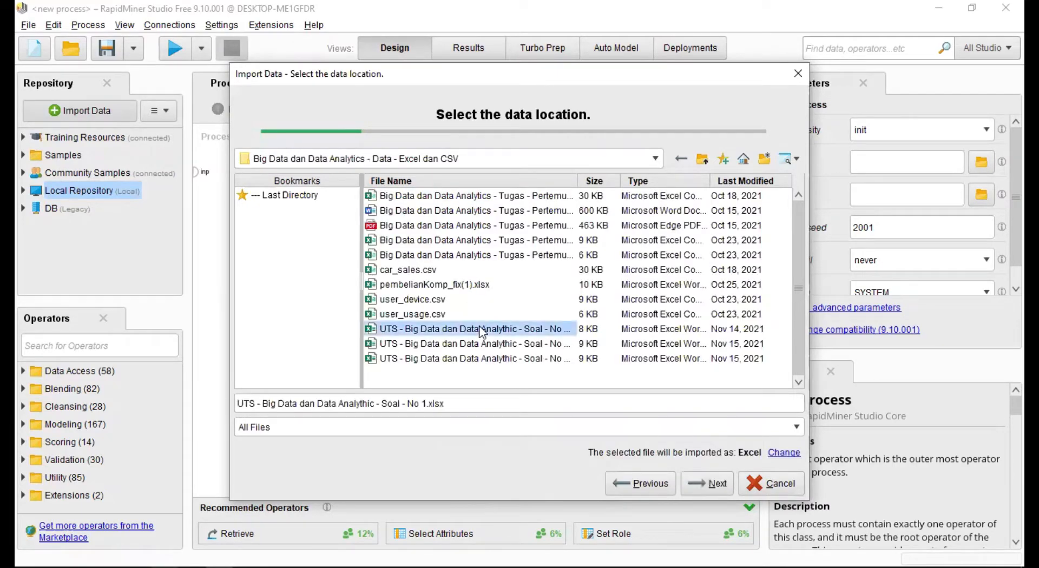
pyautogui.click(703, 483)
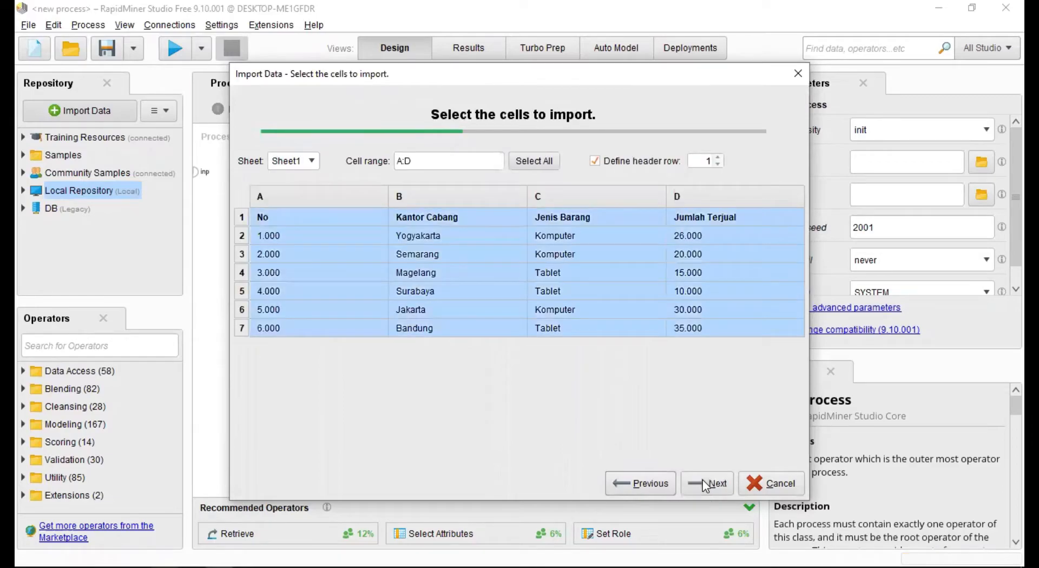
pyautogui.click(702, 479)
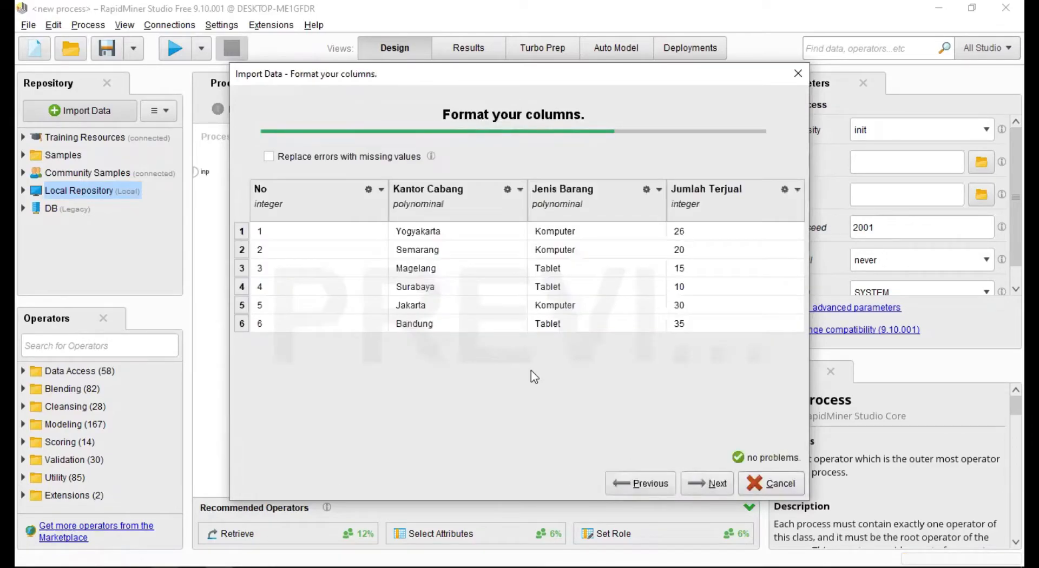
# Change the role of the No column to id
pyautogui.click(383, 190)
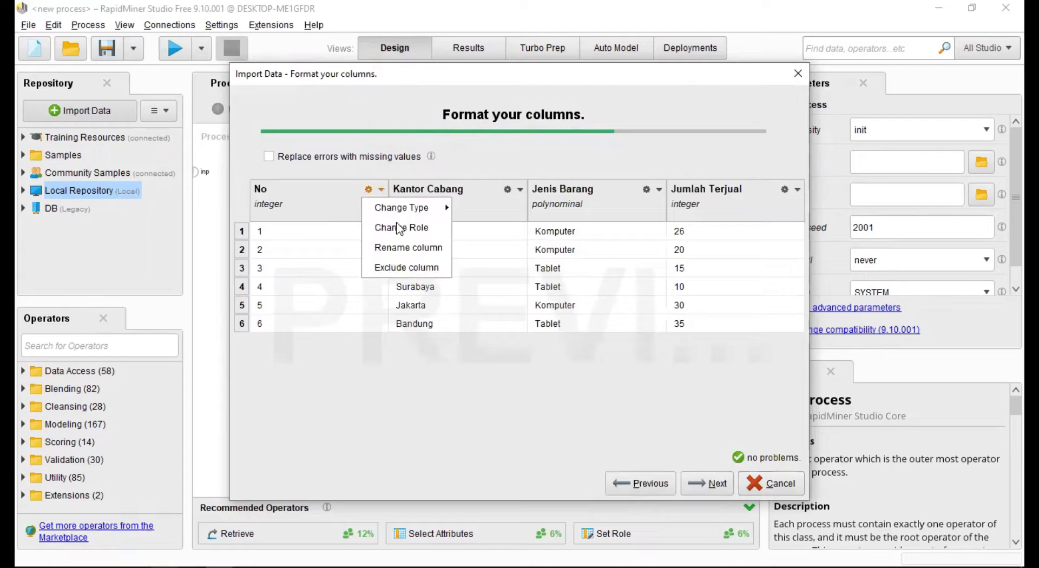
pyautogui.click(403, 230)
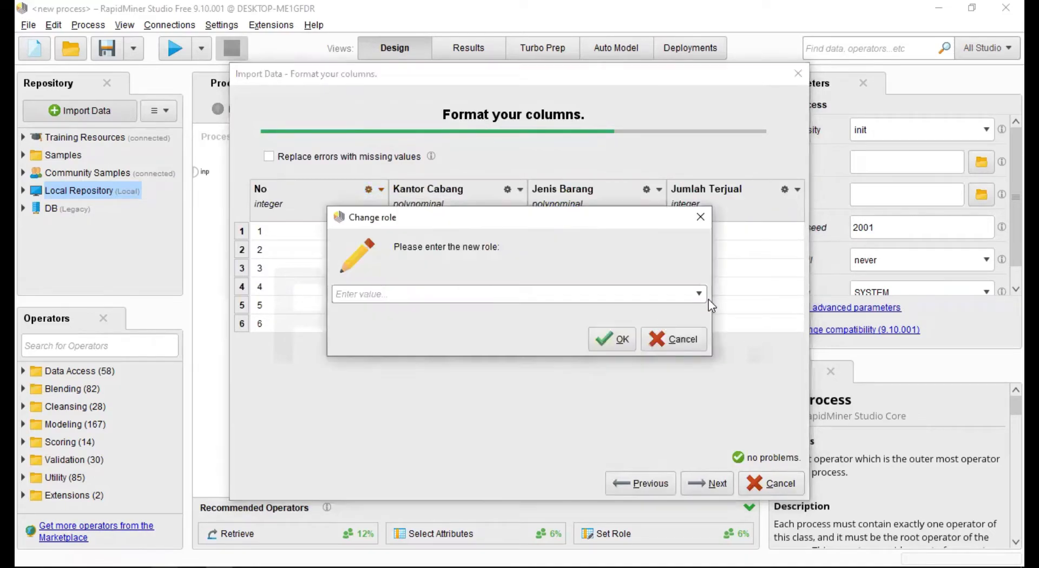
pyautogui.click(698, 294)
pyautogui.click(653, 323)
pyautogui.click(622, 339)
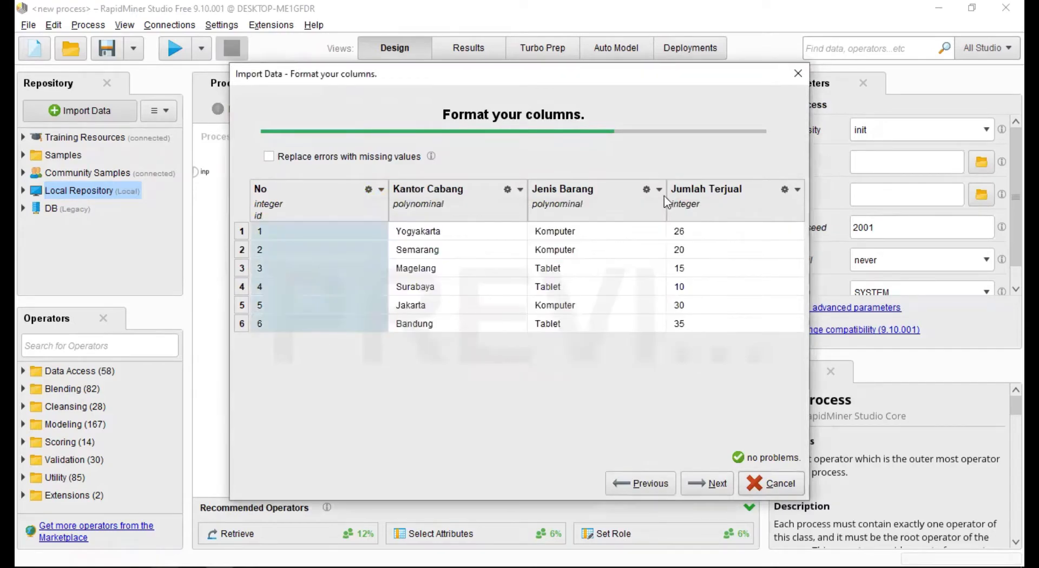
# Change the type of the Jenis Barang column to binominal
pyautogui.click(660, 189)
pyautogui.moveTo(669, 211)
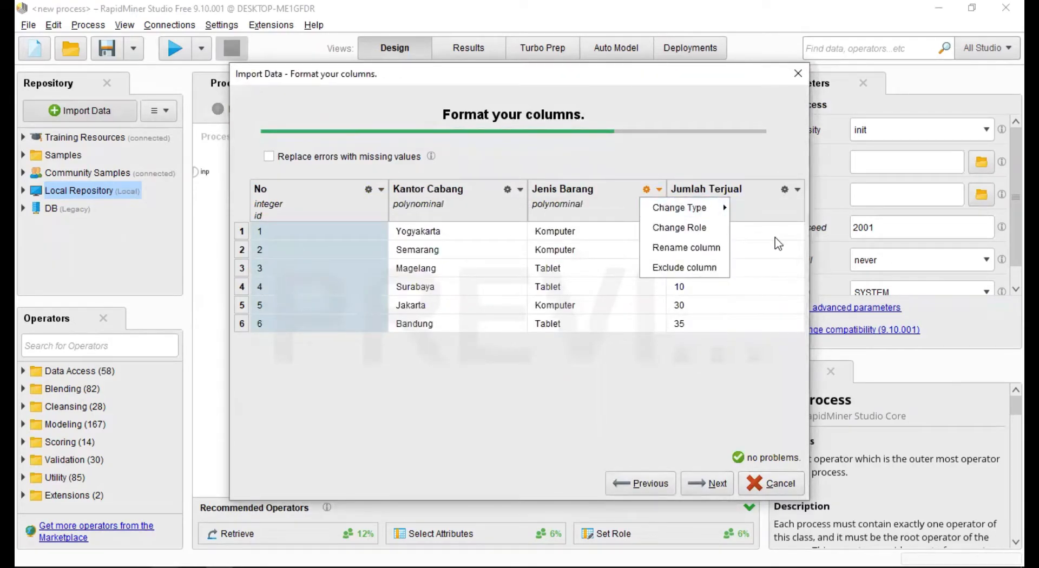
pyautogui.click(741, 231)
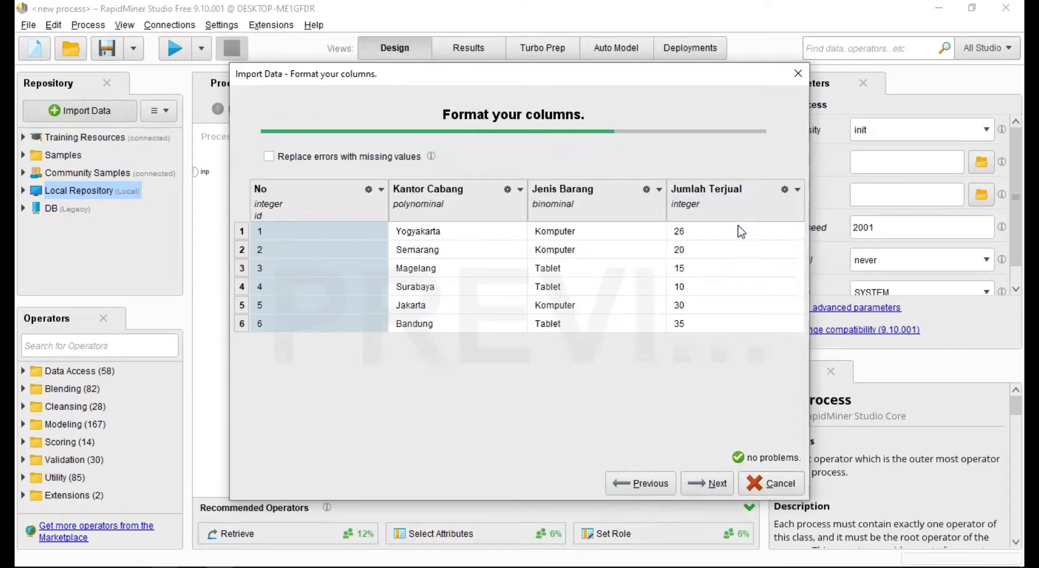
# Store the imported data in the Local Repository's data folder under its default name and finish the import
pyautogui.click(713, 483)
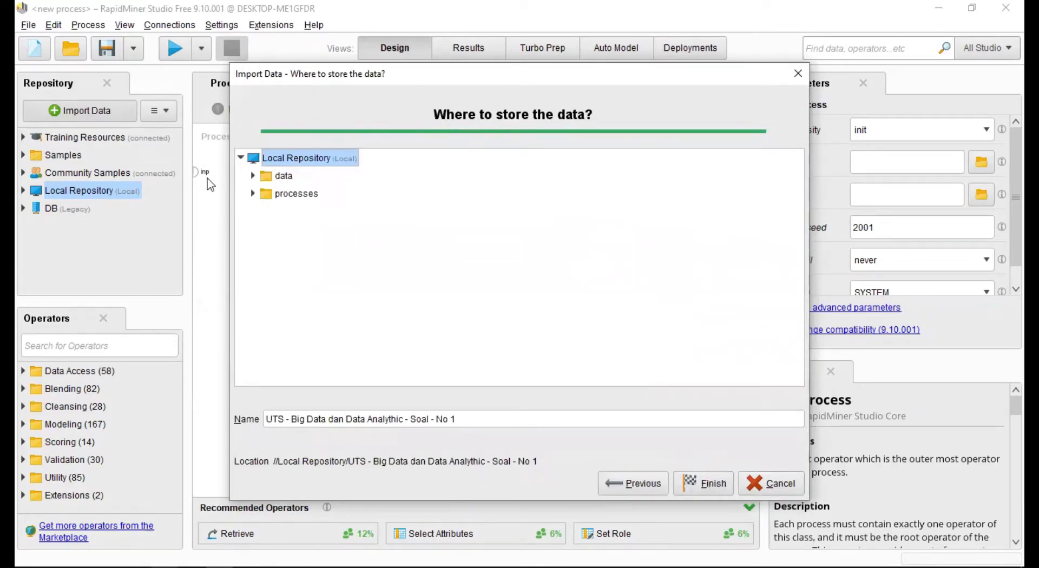
pyautogui.click(254, 177)
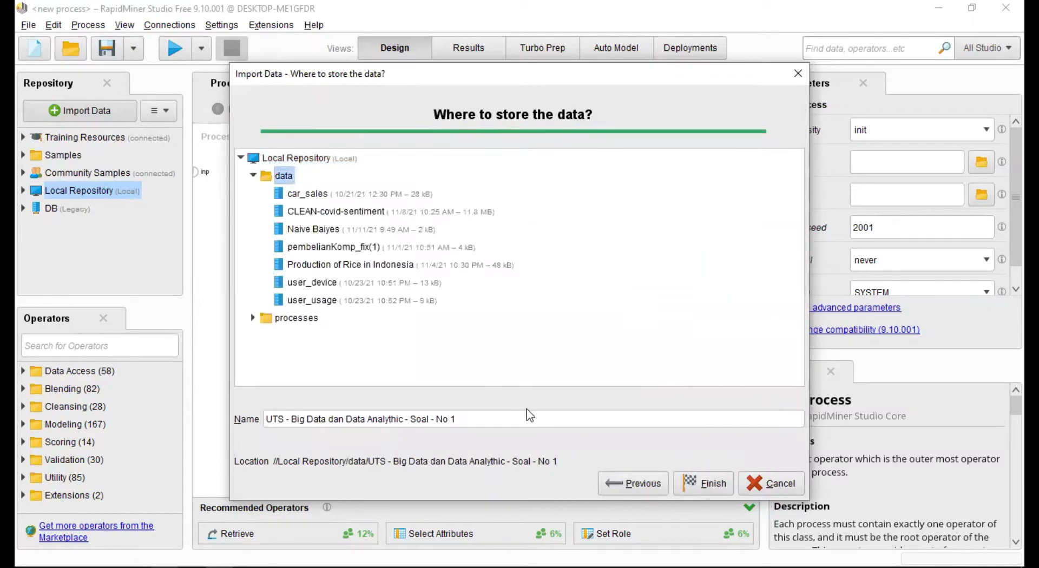
pyautogui.click(705, 482)
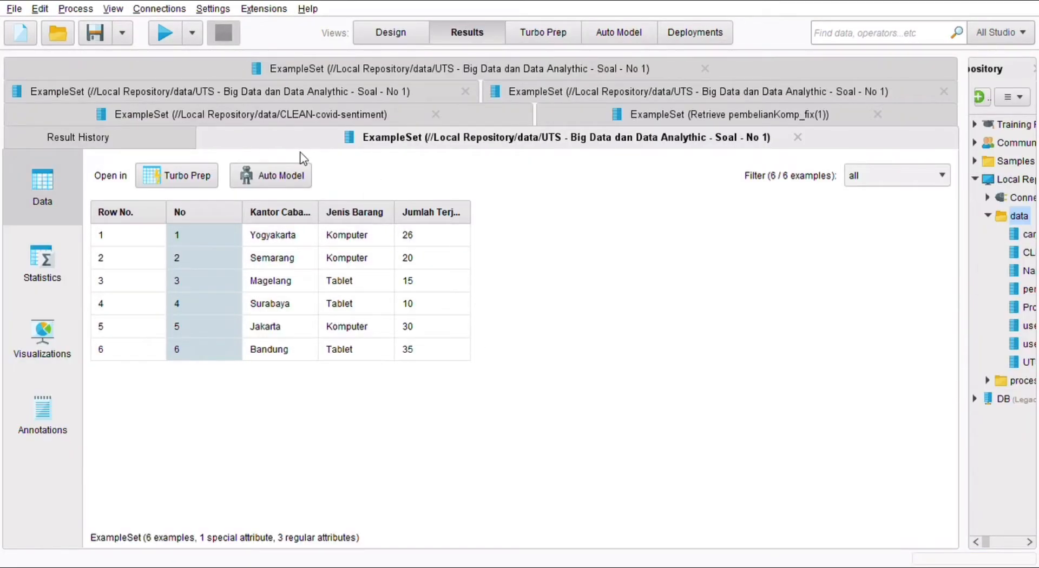
# Close all open ExampleSet results, including CLEAN-covid-sentiment and pembelianKomp_fix(1)
pyautogui.click(704, 65)
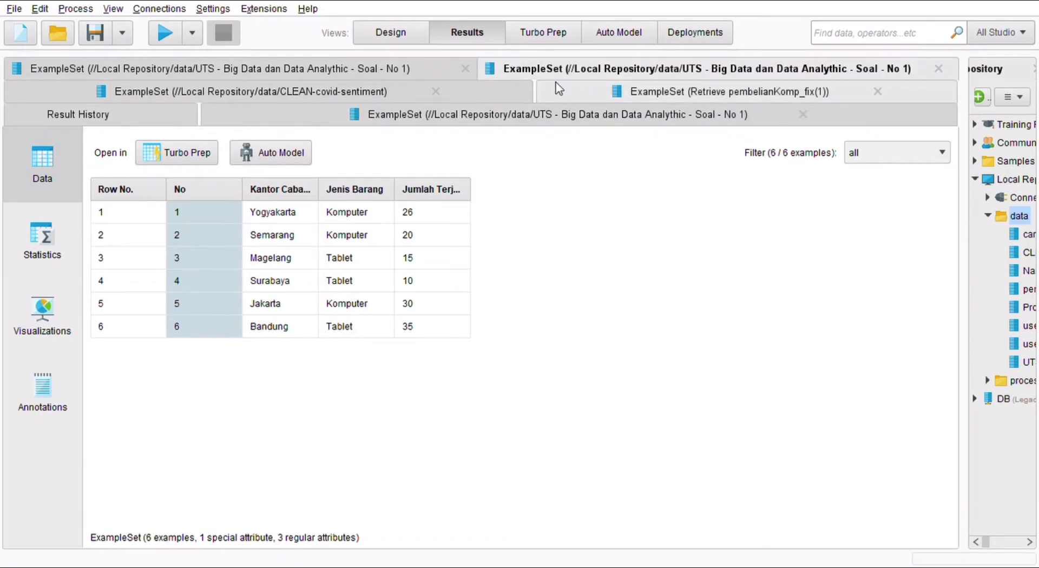
pyautogui.click(464, 70)
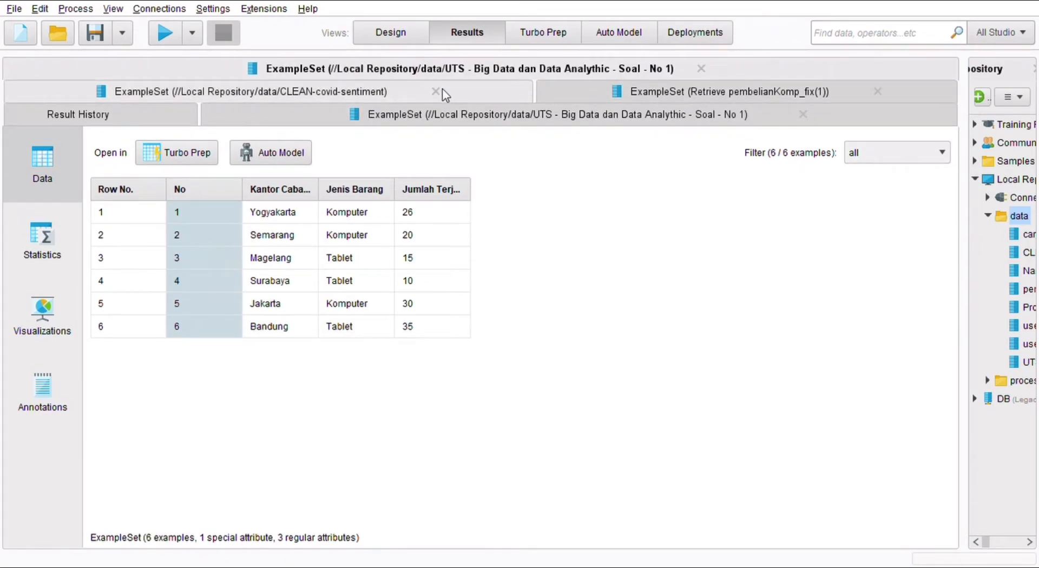
pyautogui.click(442, 89)
pyautogui.click(704, 69)
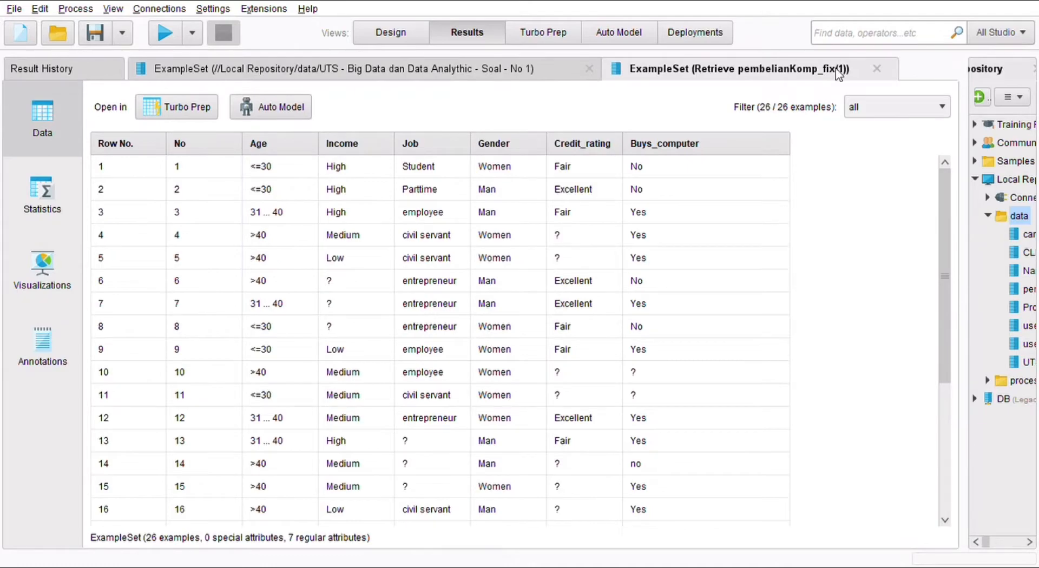
pyautogui.click(590, 69)
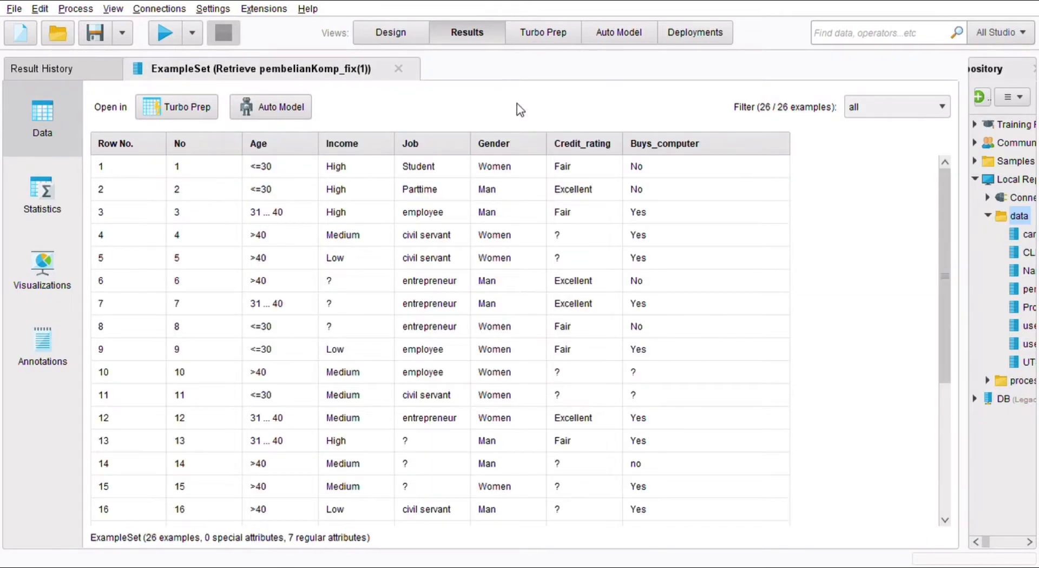
pyautogui.click(398, 68)
# Add the imported "UTS - Big Data dan Data Analythic - Soal - No 1" dataset to the process, connected to the result port, and run it
pyautogui.click(393, 35)
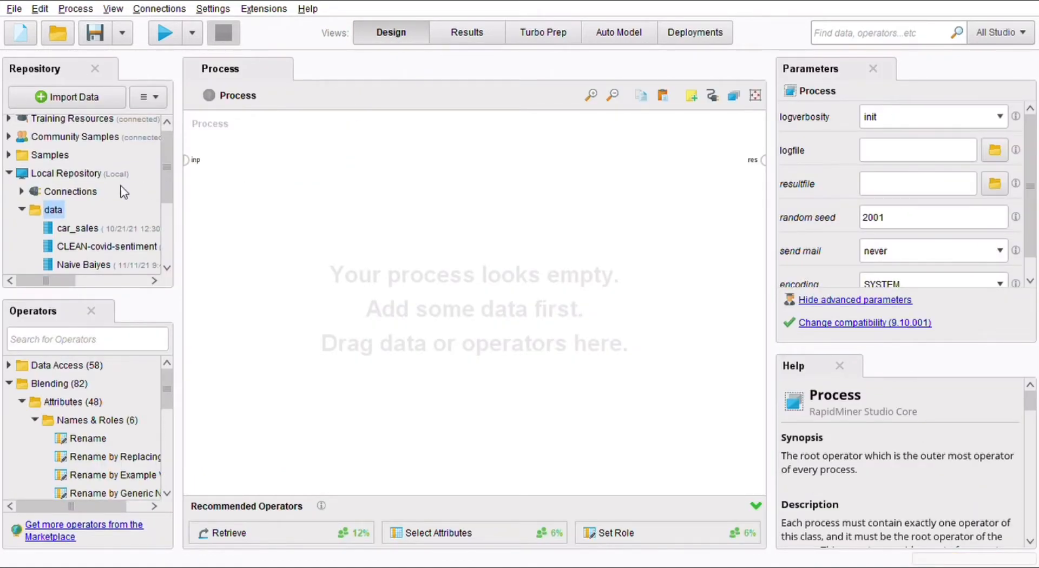
pyautogui.scroll(-2, 163, 189)
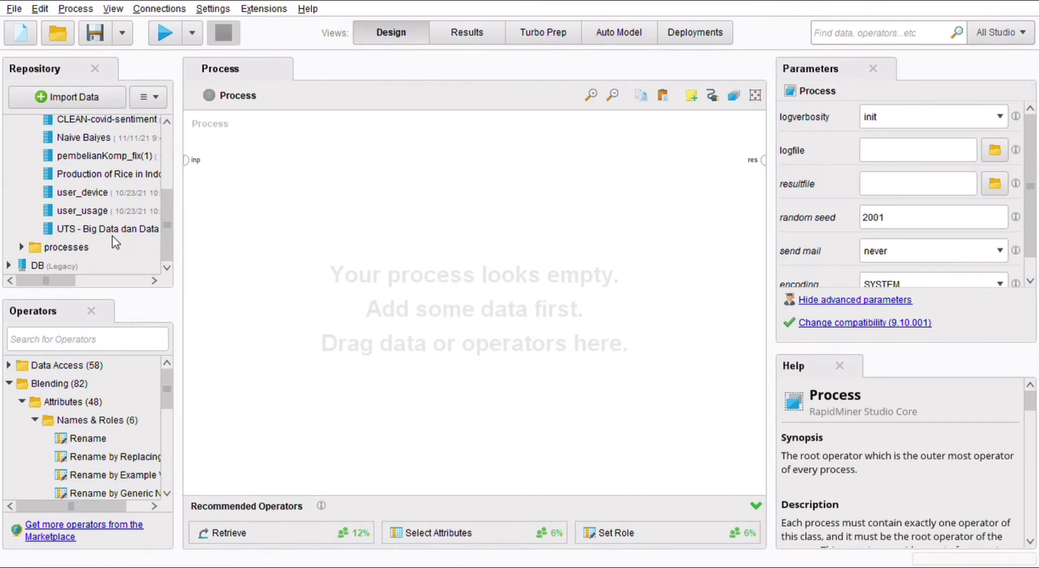
pyautogui.moveTo(112, 235); pyautogui.dragTo(306, 172)
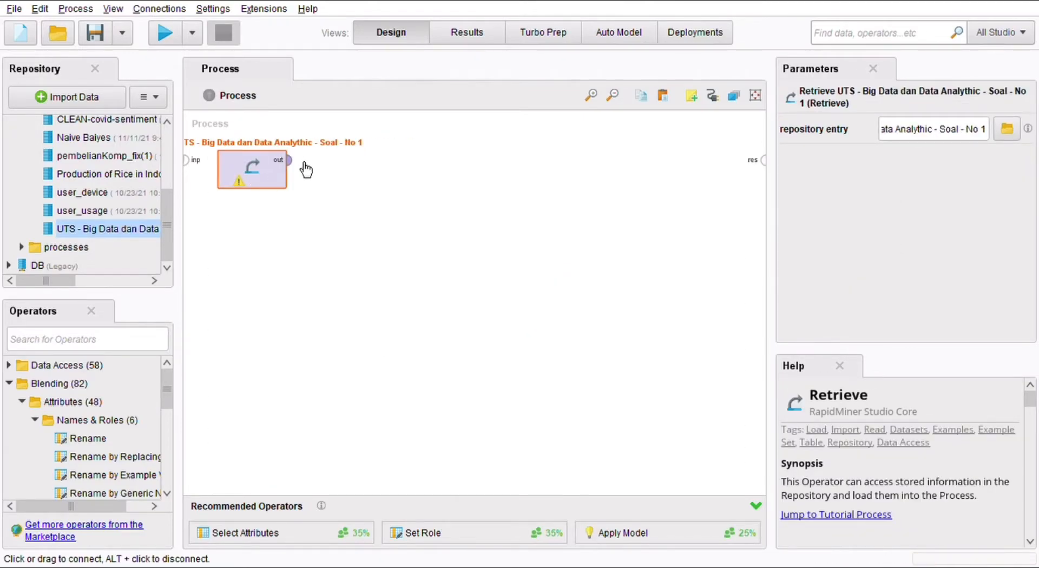
pyautogui.click(304, 164)
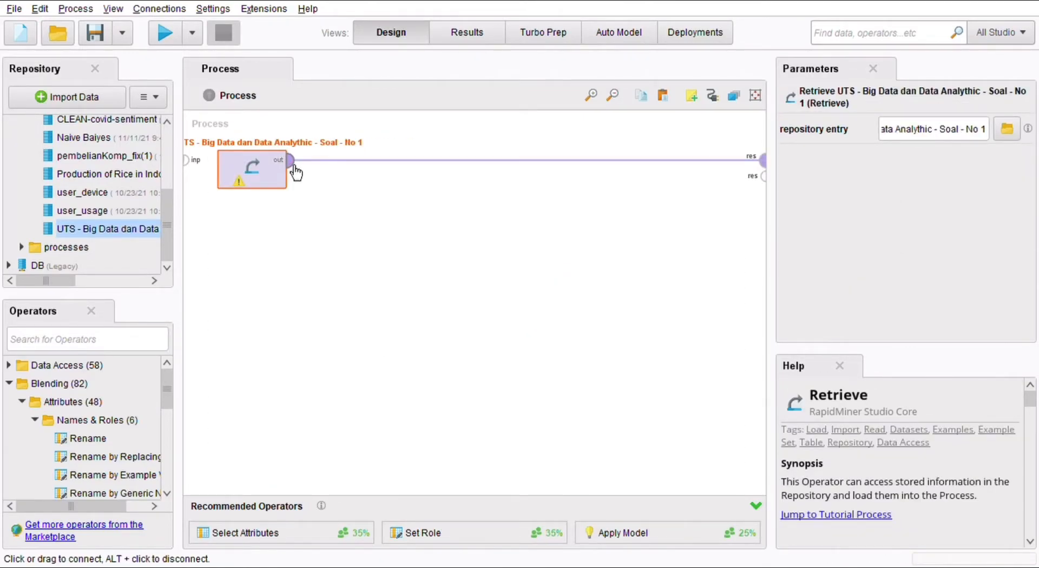
pyautogui.click(168, 43)
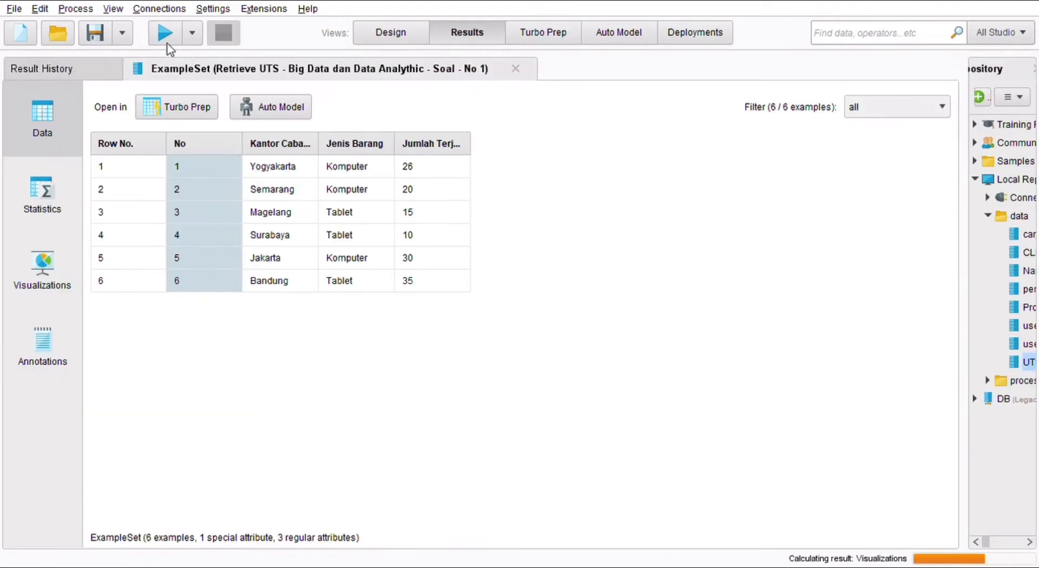
# Find the Aggregate operator and insert it into the process between the Retrieve operator and the result port
pyautogui.click(388, 37)
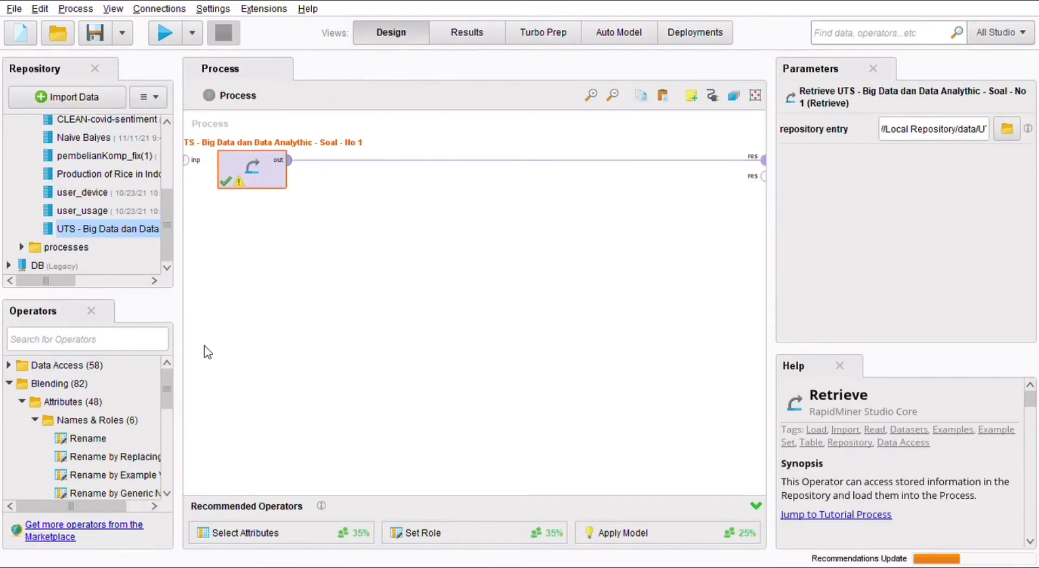
pyautogui.click(149, 347)
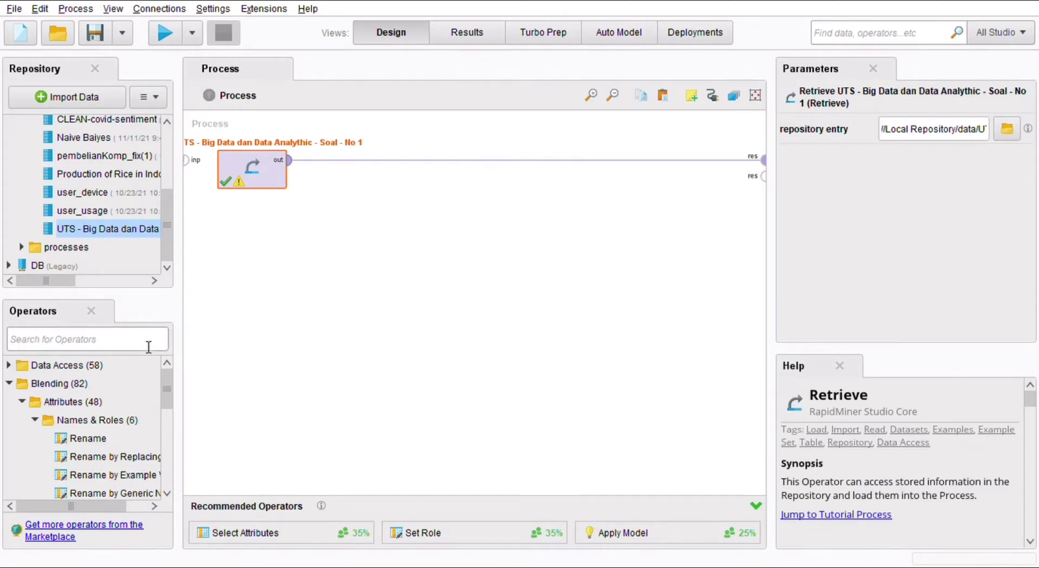
pyautogui.write('agg')
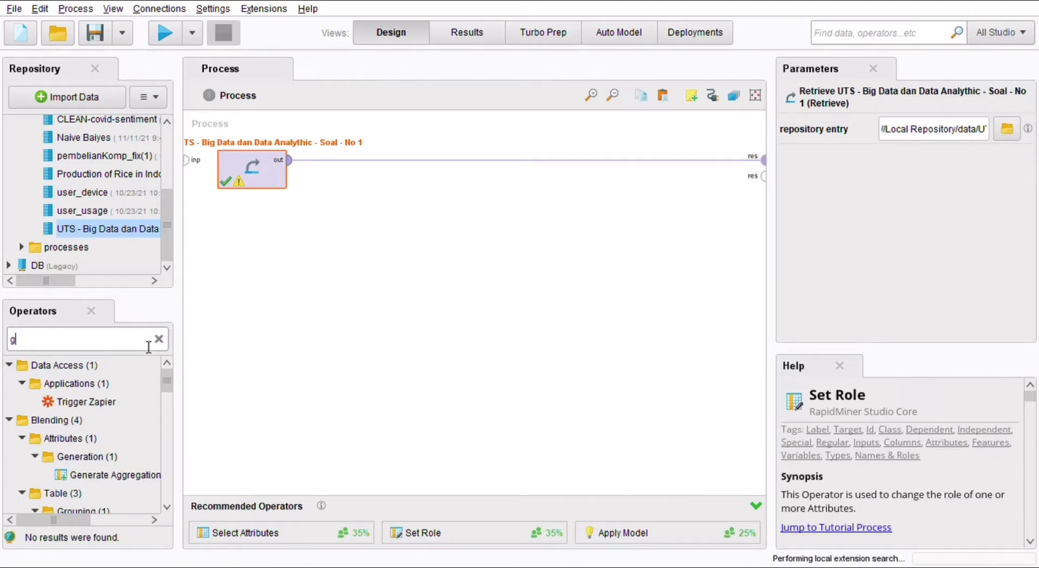
pyautogui.moveTo(102, 475); pyautogui.dragTo(345, 170)
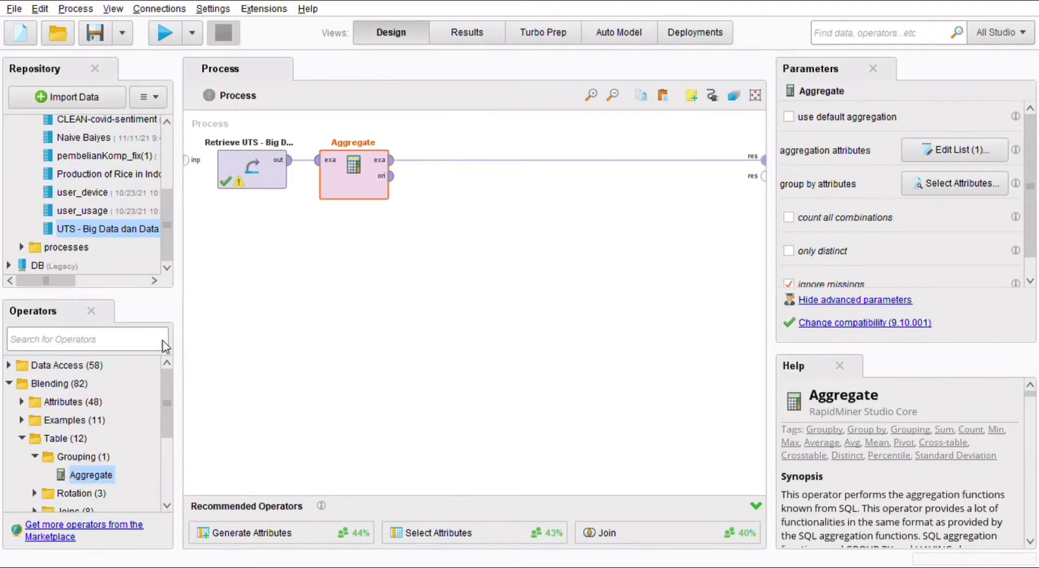
# Insert a Rename operator after Aggregate and rename sum(Jumlah Terjual) to Total Jumlah Terjual
pyautogui.write('rename')
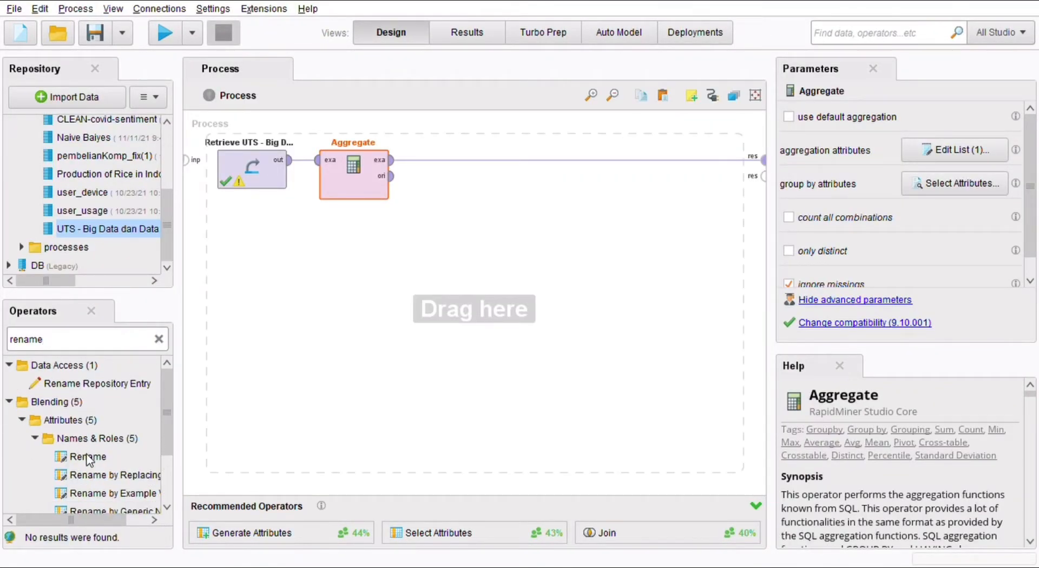
pyautogui.moveTo(82, 457); pyautogui.dragTo(434, 178)
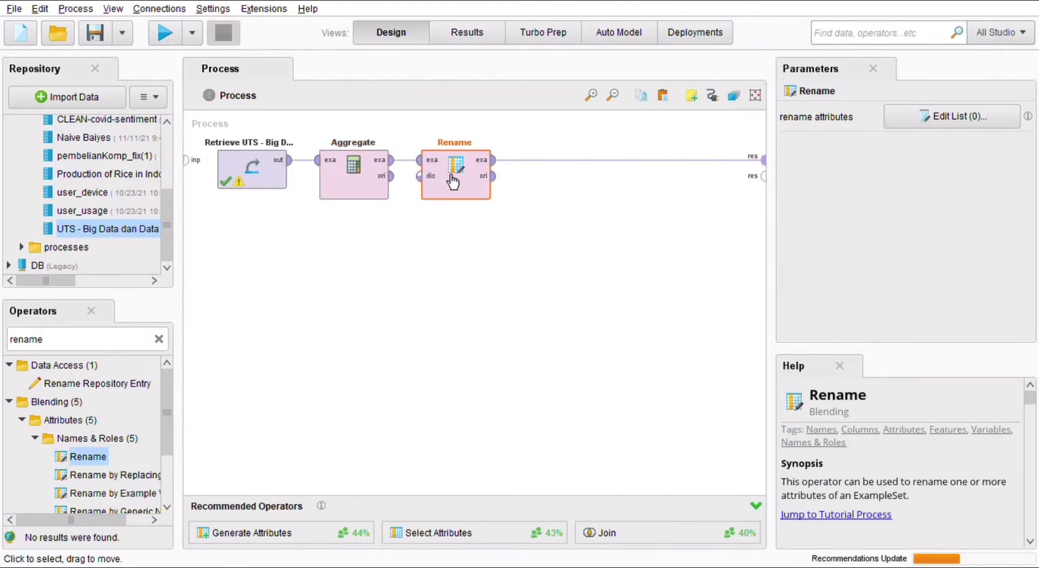
pyautogui.click(941, 112)
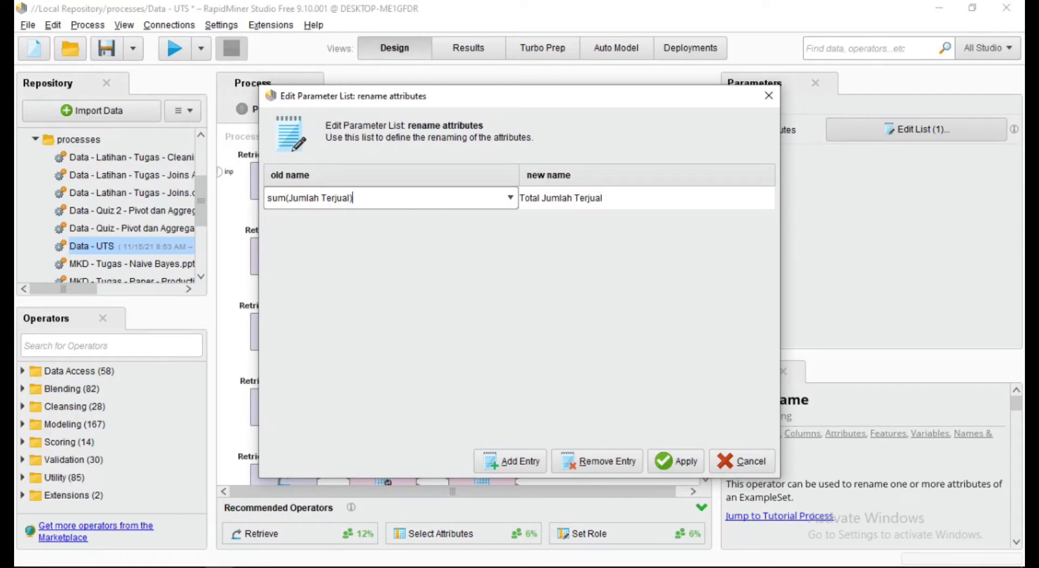
# Run the process, widen the Total Jumlah Terjual column to show its full header, and highlight its values
pyautogui.click(165, 32)
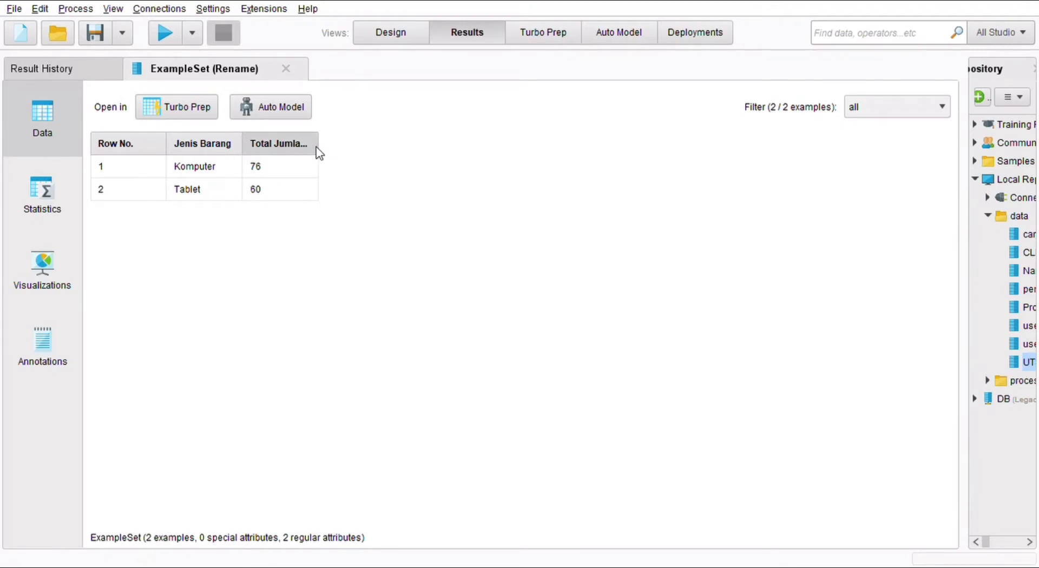
pyautogui.moveTo(326, 149); pyautogui.dragTo(407, 144)
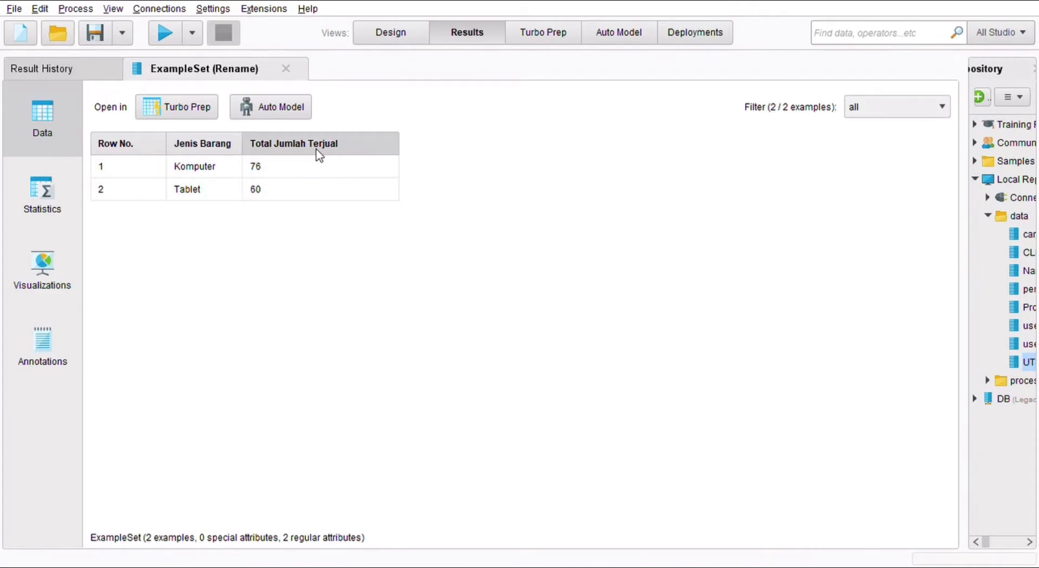
pyautogui.moveTo(300, 173); pyautogui.dragTo(258, 188)
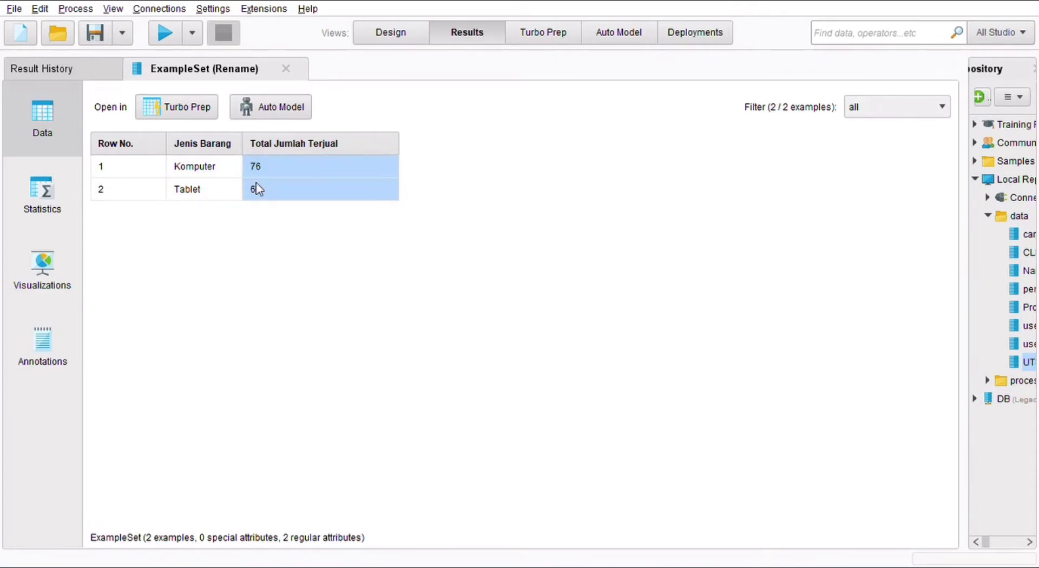
# Return to the process design and disable the Retrieve UTS, Aggregate and Rename operators together
pyautogui.click(417, 33)
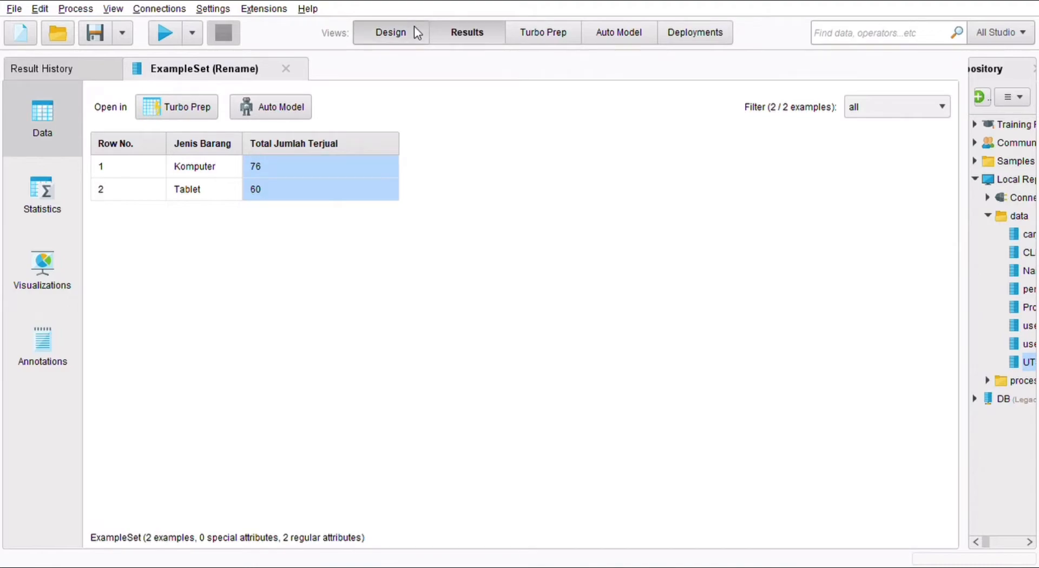
pyautogui.moveTo(534, 267); pyautogui.dragTo(241, 130)
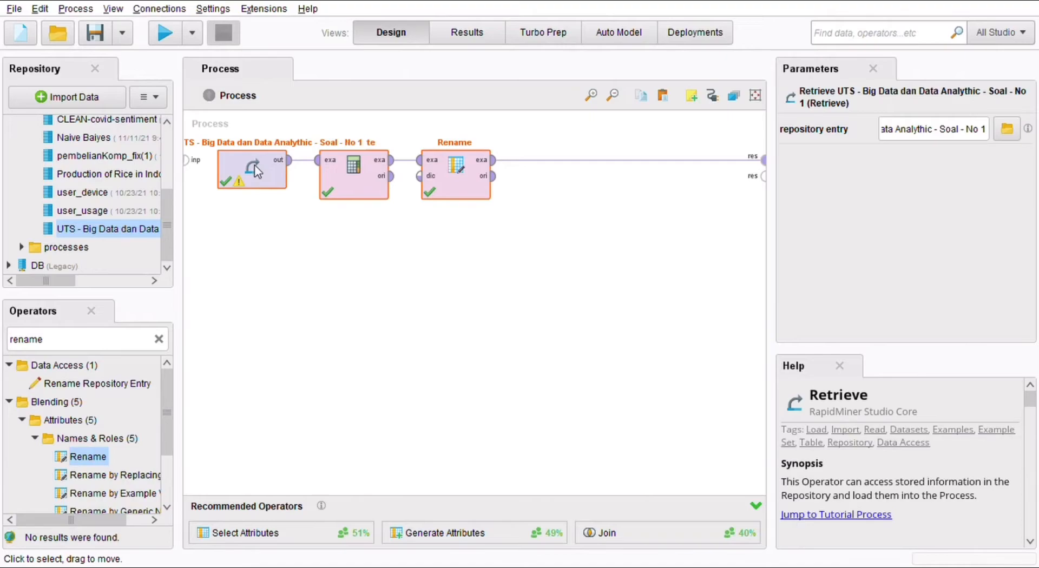
pyautogui.hotkey('ctrl', 'e')
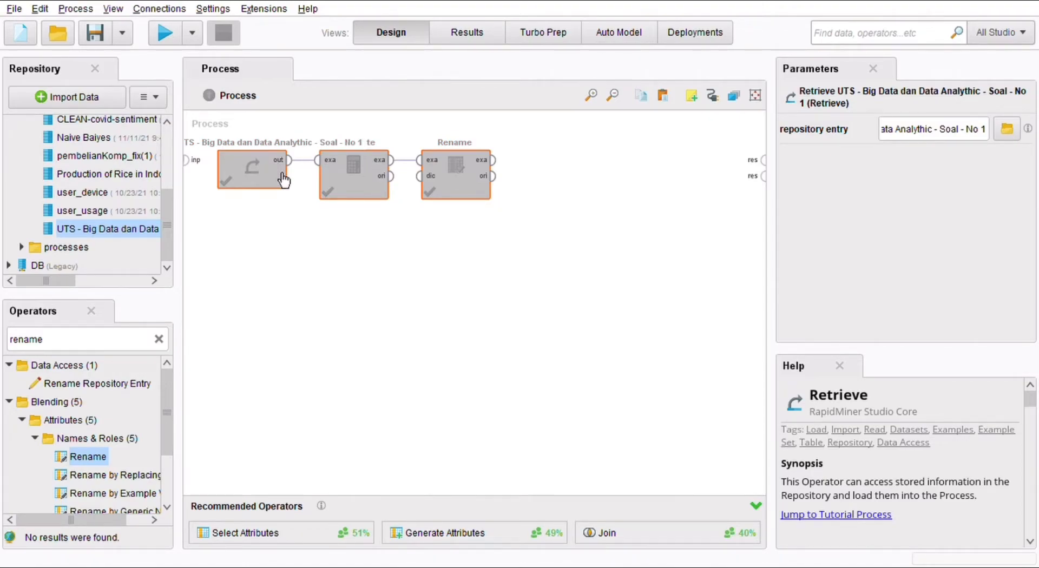
# Add the car_sales dataset below the disabled operators, connect its output to the result port, and run the process
pyautogui.moveTo(167, 229); pyautogui.dragTo(169, 157)
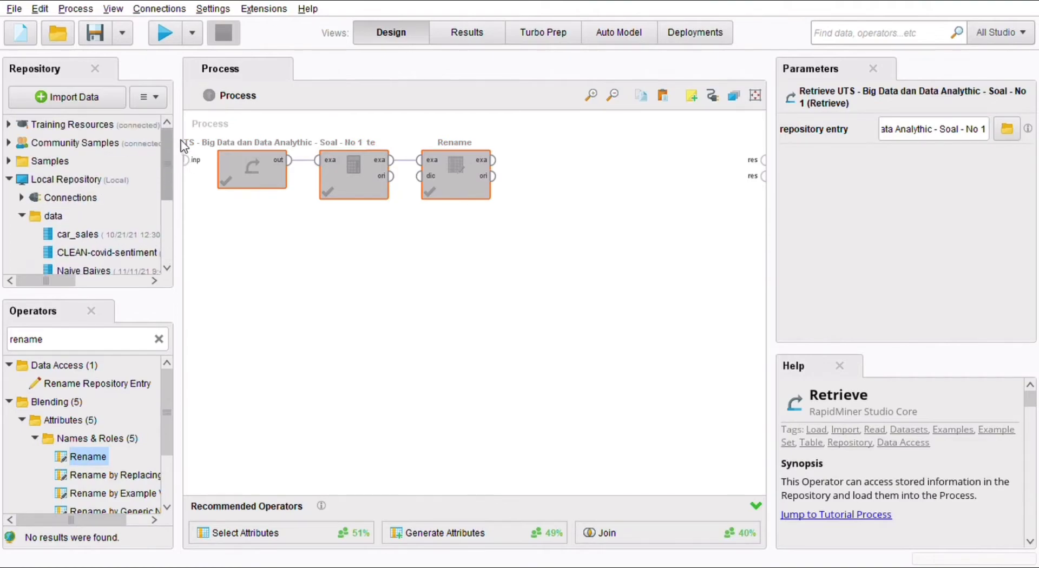
pyautogui.moveTo(116, 232); pyautogui.dragTo(233, 250)
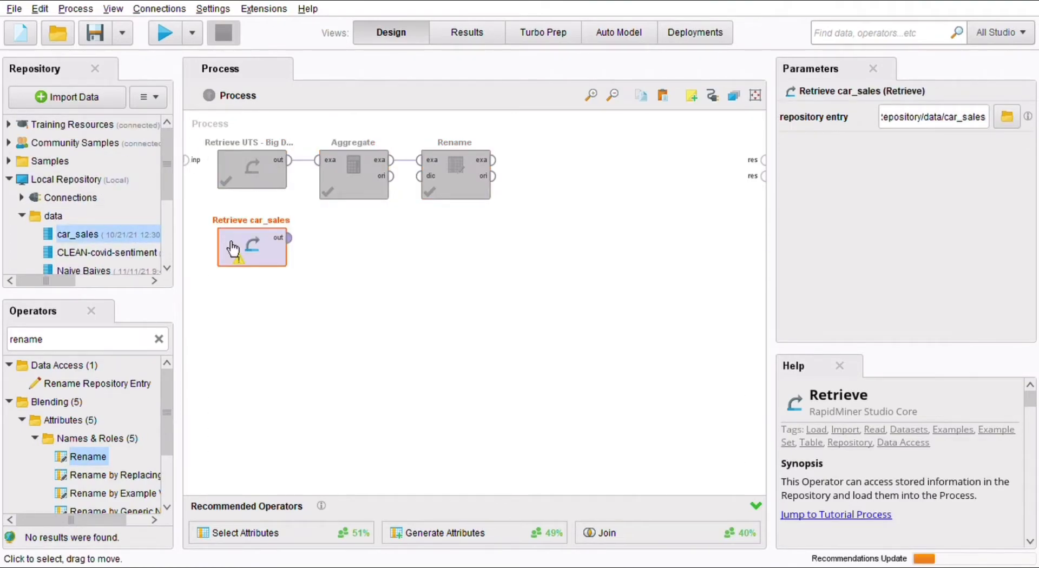
pyautogui.doubleClick(294, 240)
pyautogui.click(165, 34)
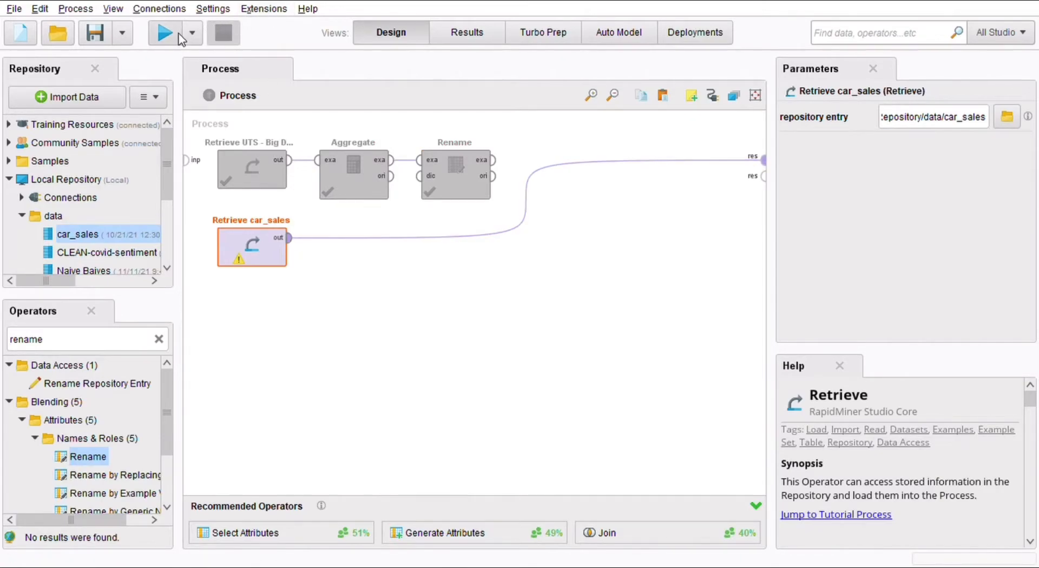
# Look through the car_sales rows for missing values in the Make, Colour, Odometer, Doors and Price columns
pyautogui.scroll(-20, 372, 292)
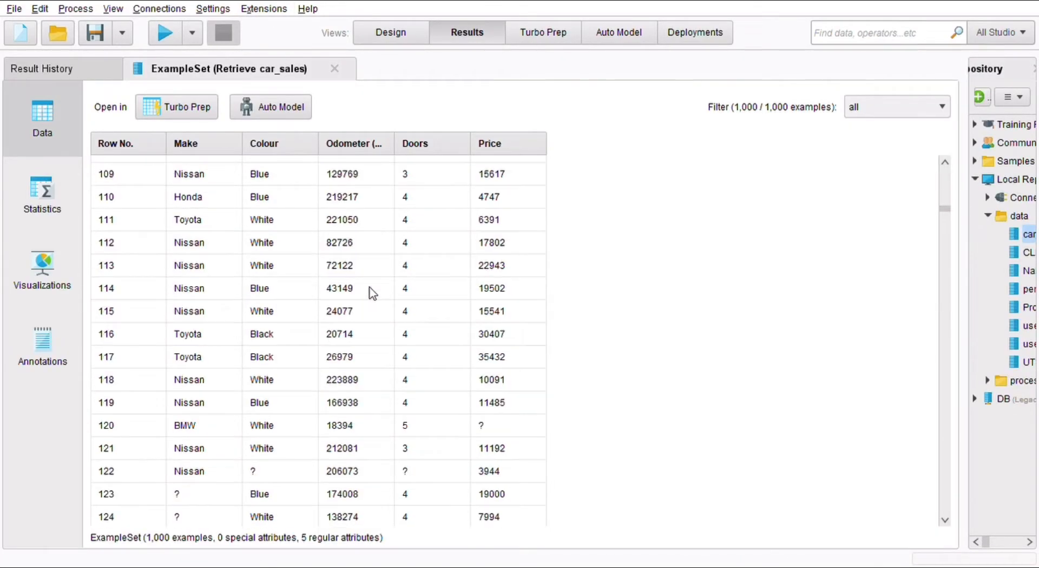
pyautogui.scroll(-20, 373, 292)
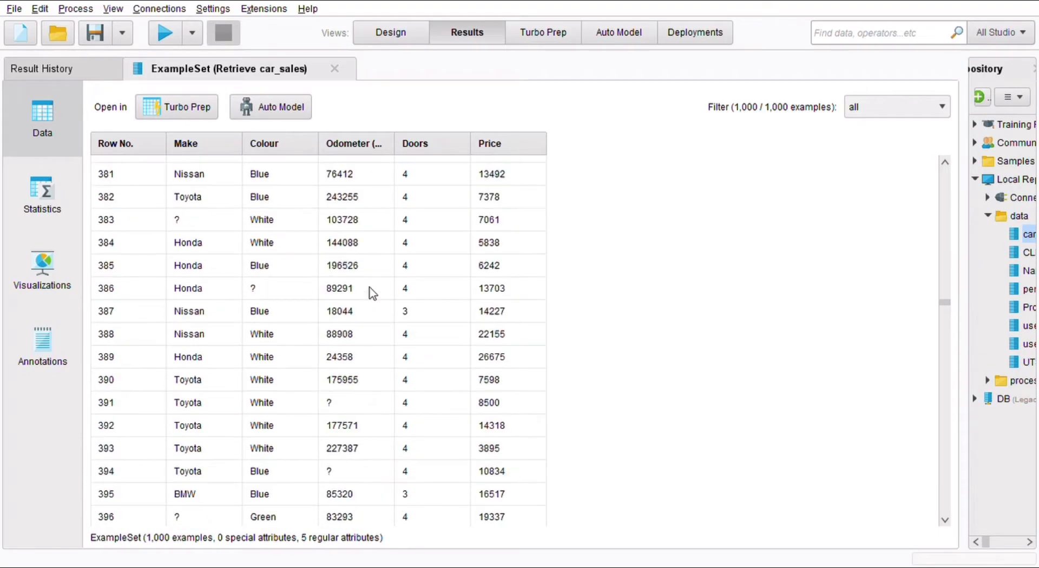
pyautogui.click(176, 446)
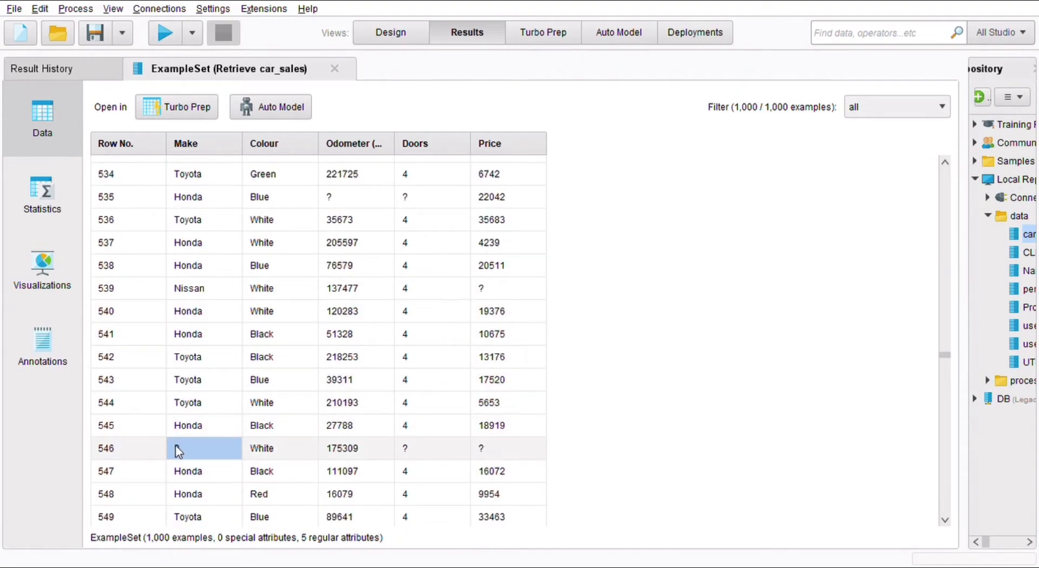
pyautogui.click(358, 198)
pyautogui.scroll(20, 495, 295)
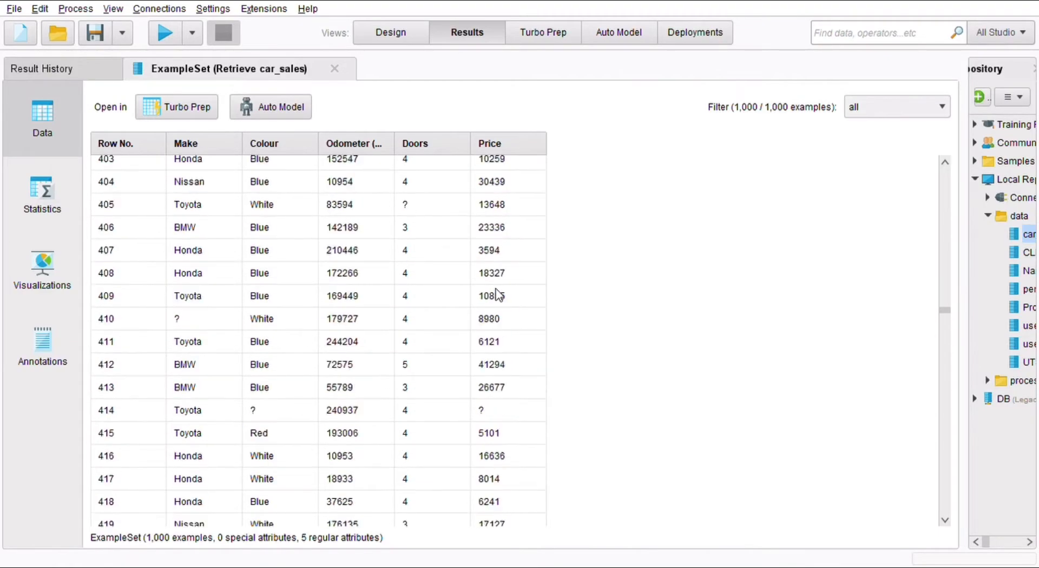
pyautogui.scroll(20, 498, 295)
pyautogui.scroll(-20, 500, 292)
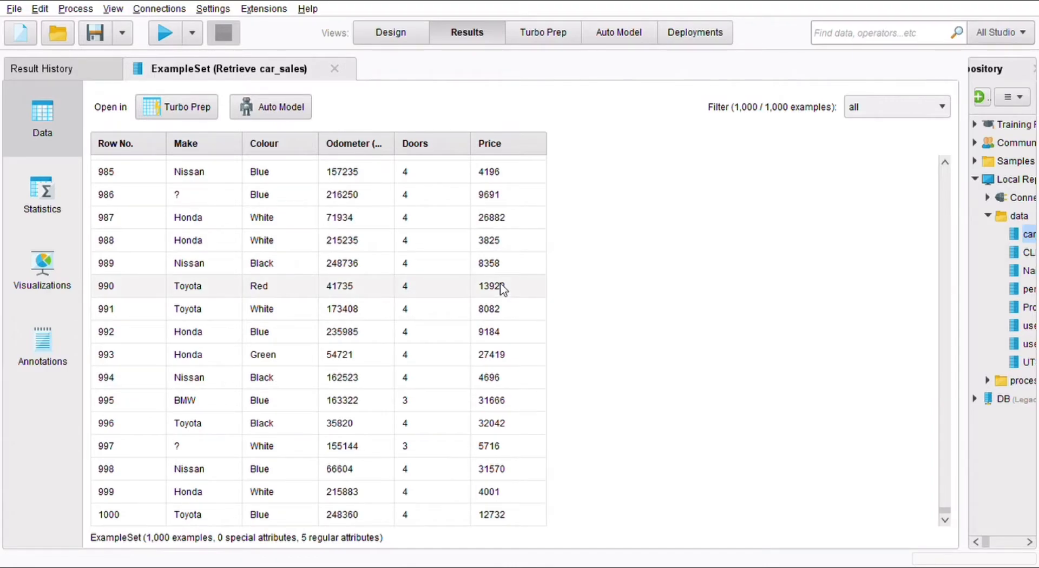
pyautogui.scroll(20, 500, 288)
pyautogui.scroll(-6, 500, 284)
pyautogui.click(494, 277)
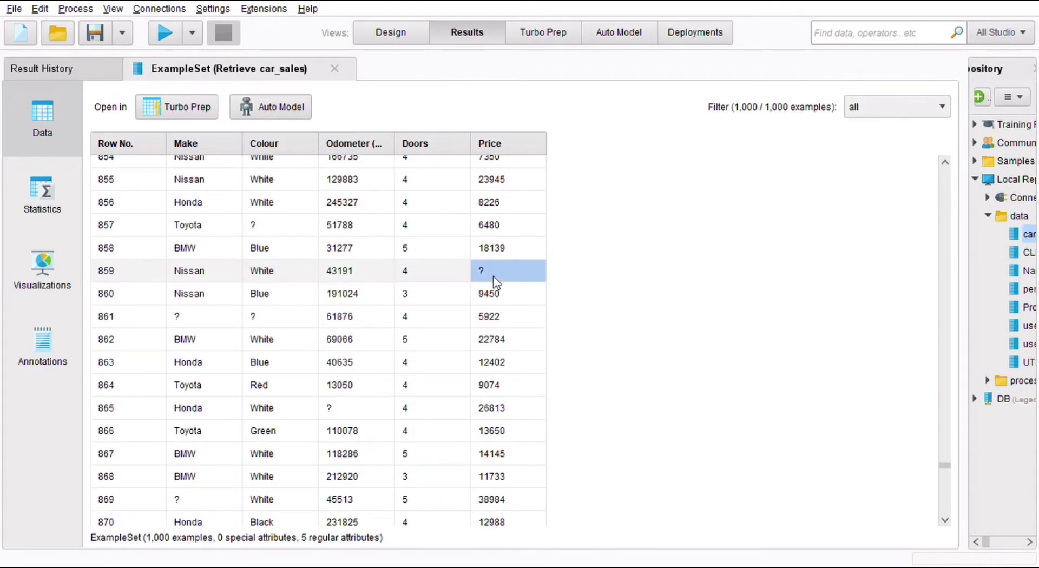
pyautogui.scroll(20, 421, 308)
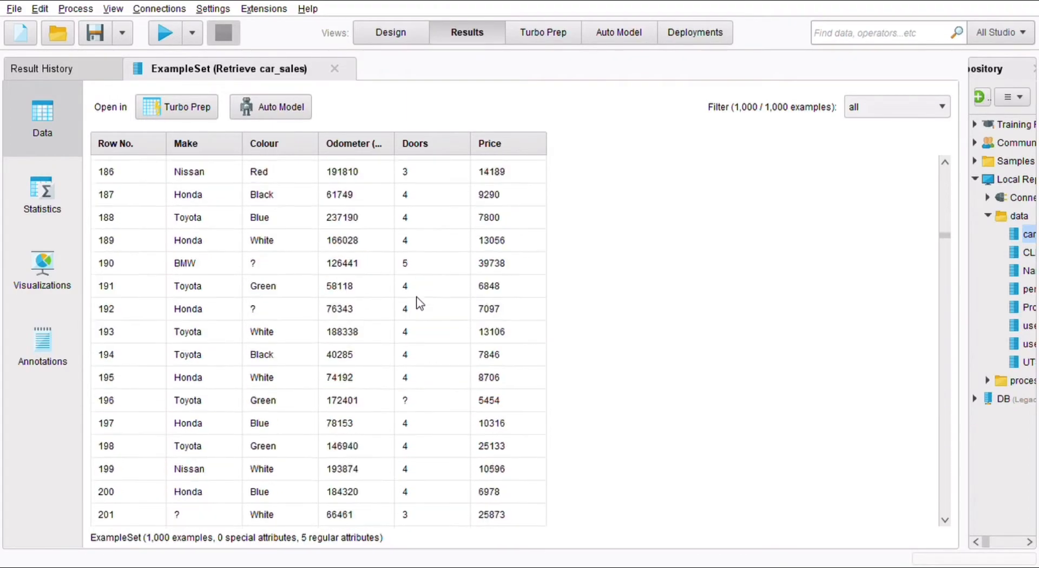
pyautogui.scroll(20, 420, 303)
pyautogui.scroll(-13, 412, 300)
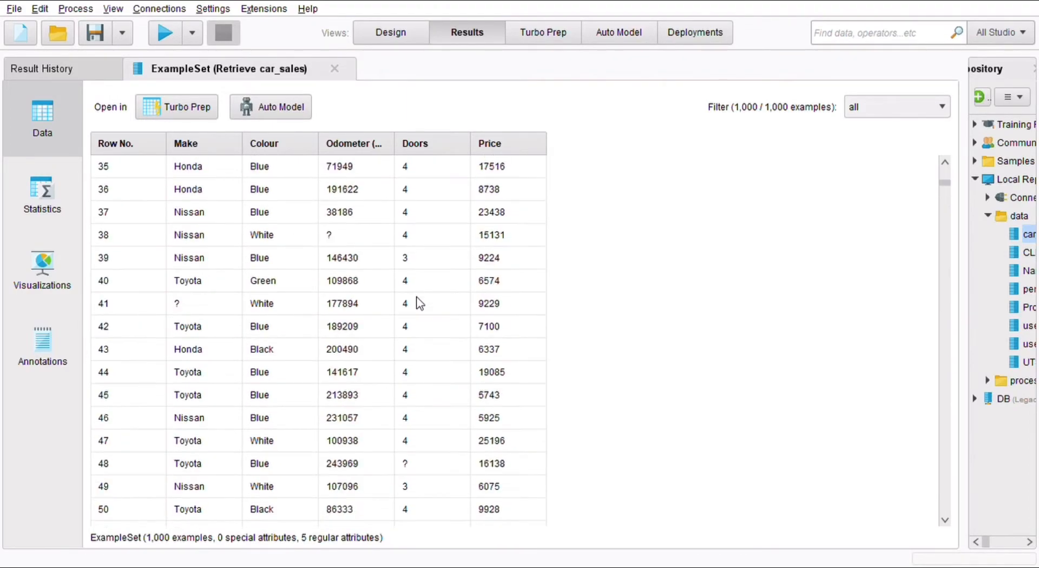
# Find the Replace Missing Values operator and insert it between Retrieve car_sales and the result port
pyautogui.click(398, 41)
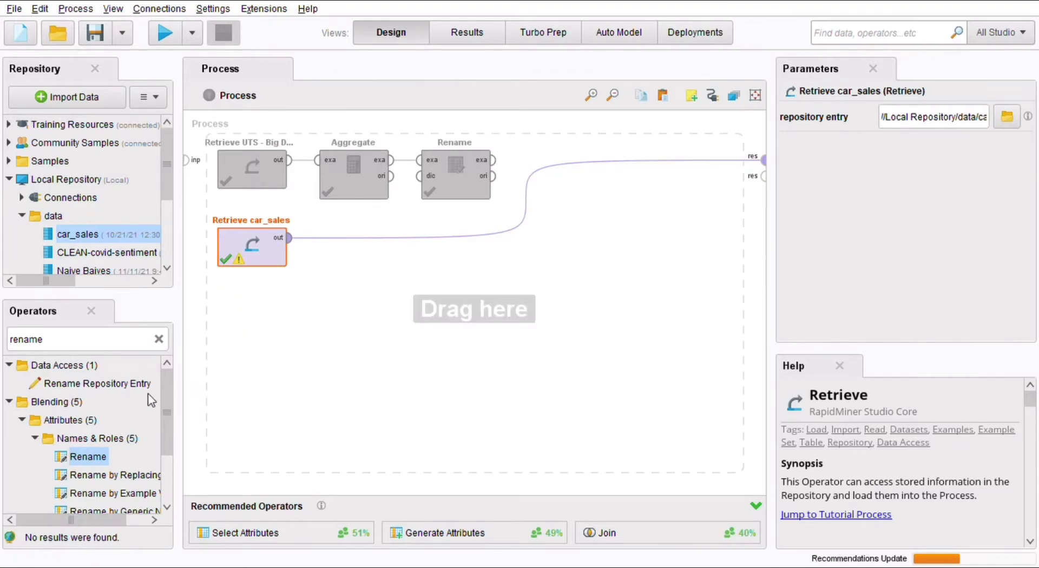
pyautogui.click(159, 339)
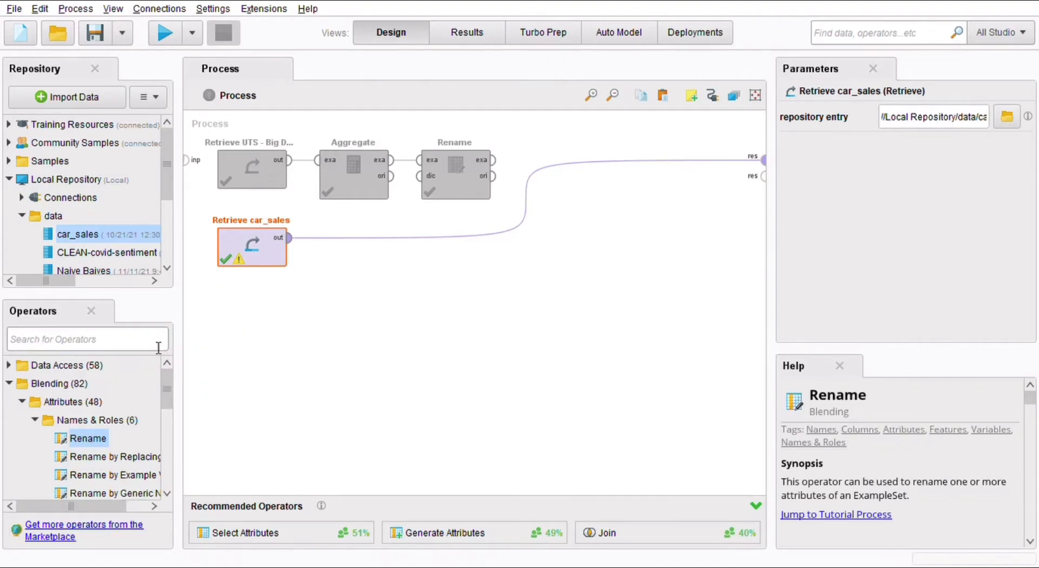
pyautogui.write('missi')
pyautogui.moveTo(154, 476); pyautogui.dragTo(366, 257)
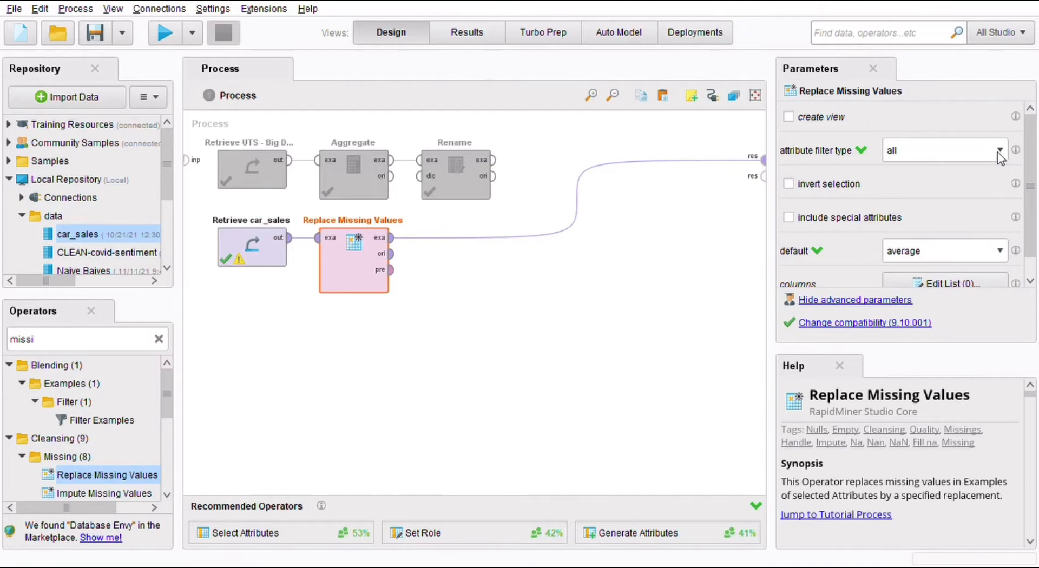
# Try the single and subset attribute filter types for Replace Missing Values, and return the filter to all
pyautogui.click(903, 184)
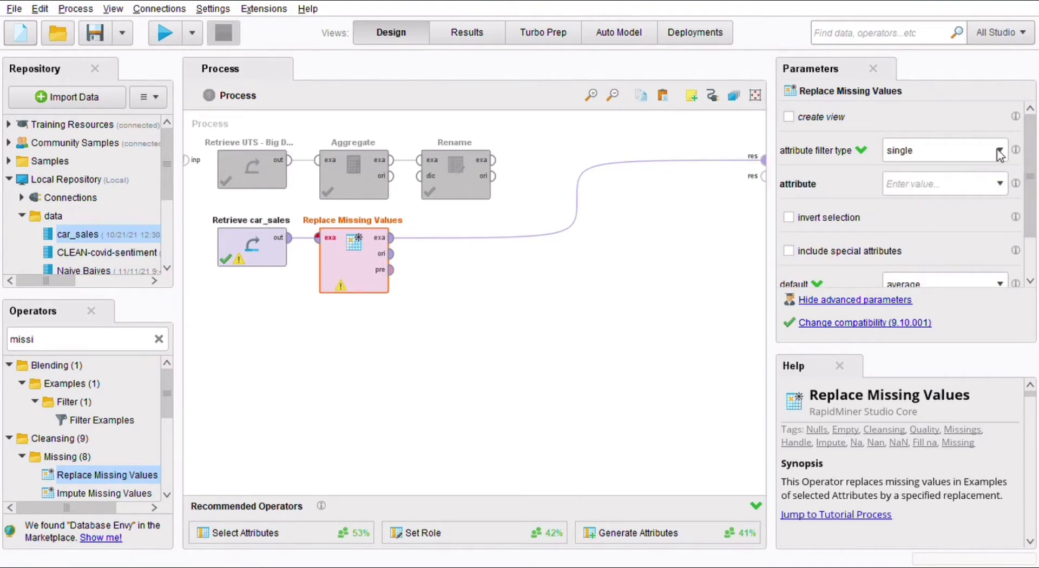
pyautogui.click(998, 185)
pyautogui.click(931, 196)
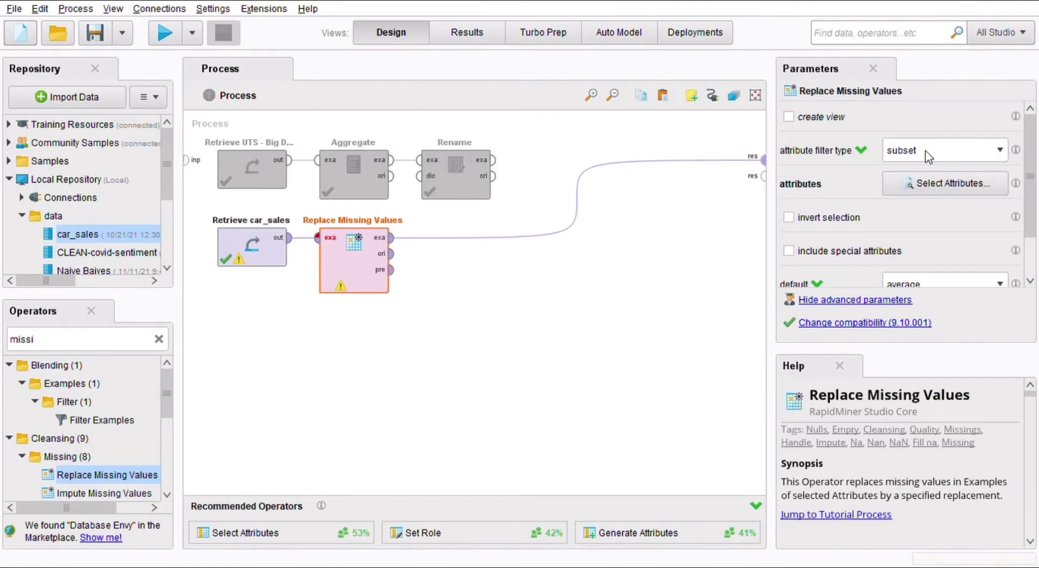
pyautogui.click(998, 151)
pyautogui.click(962, 167)
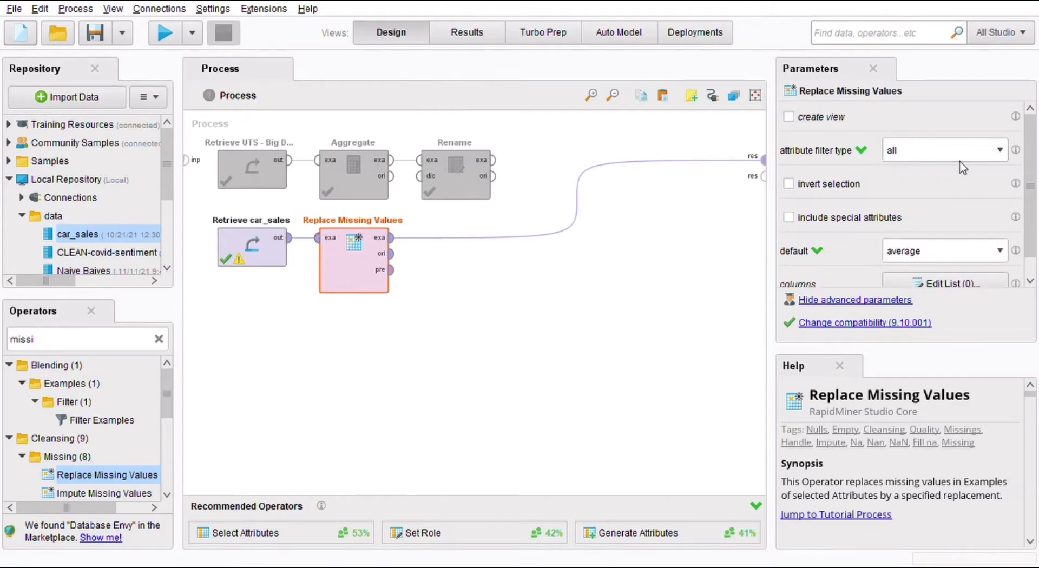
# Check the default replacement setting, run the process, and look through the rows for remaining missing values
pyautogui.scroll(-1, 944, 217)
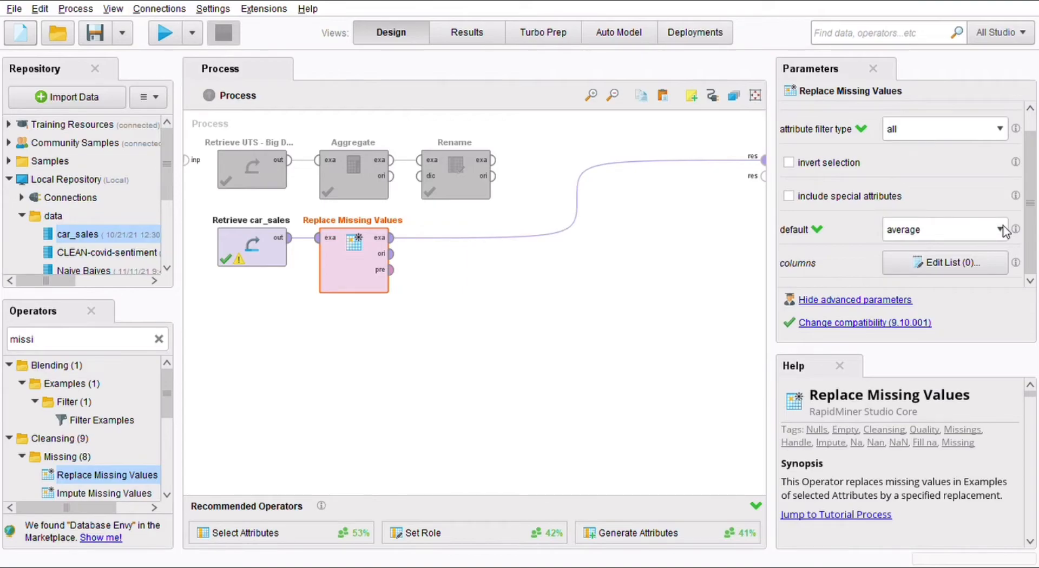
pyautogui.click(164, 32)
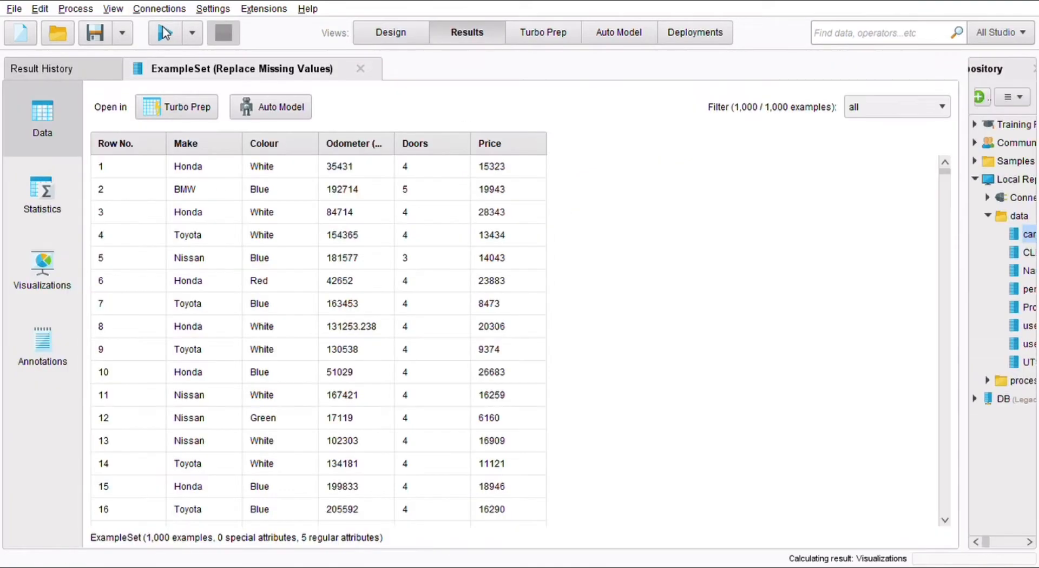
pyautogui.scroll(-20, 390, 262)
pyautogui.scroll(-8, 388, 258)
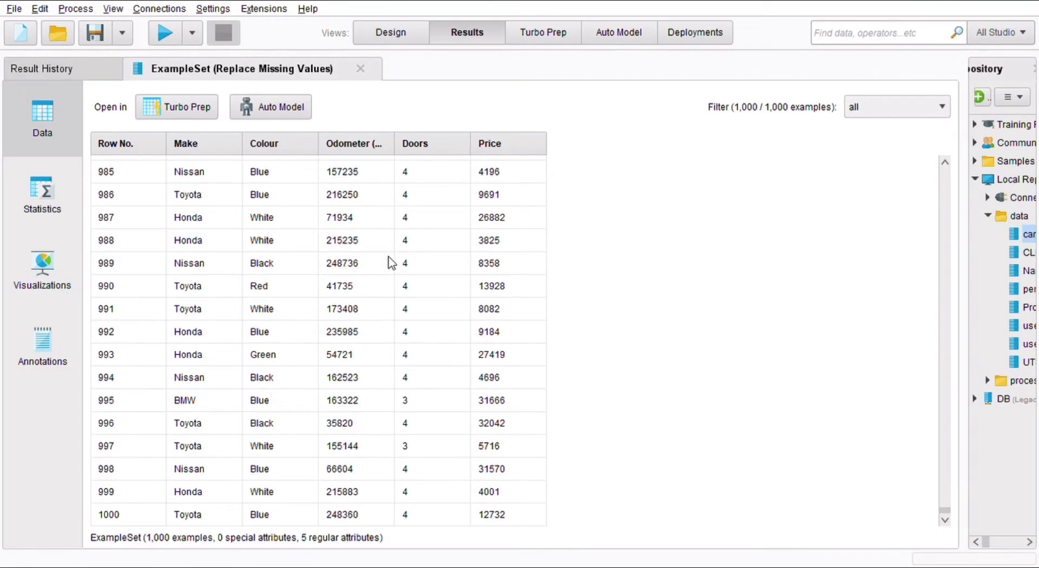
pyautogui.scroll(20, 388, 258)
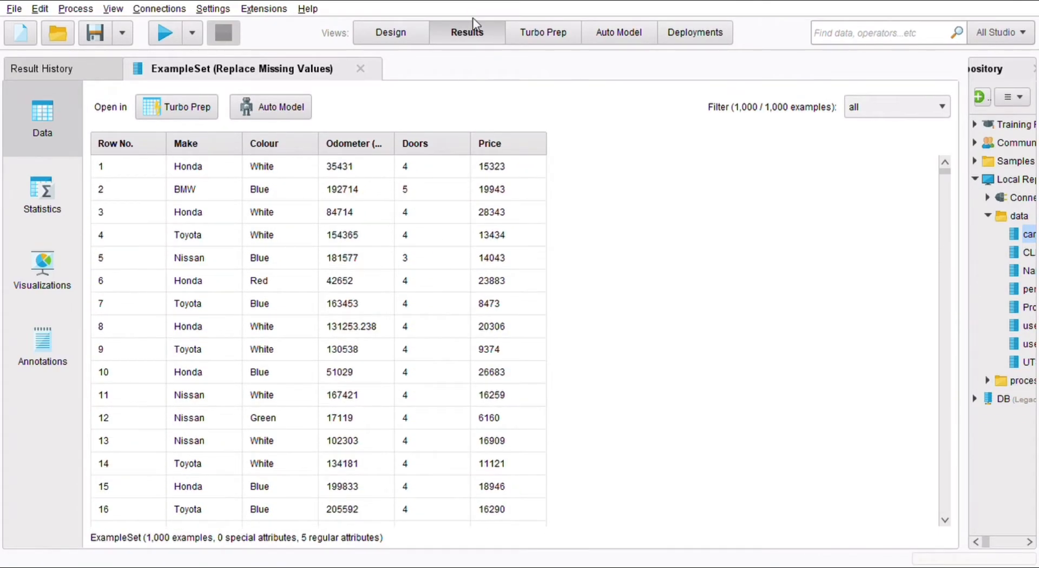
# Move Replace Missing Values away from Retrieve car_sales to leave room for another operator, and disable it
pyautogui.click(374, 34)
pyautogui.moveTo(358, 271); pyautogui.dragTo(458, 290)
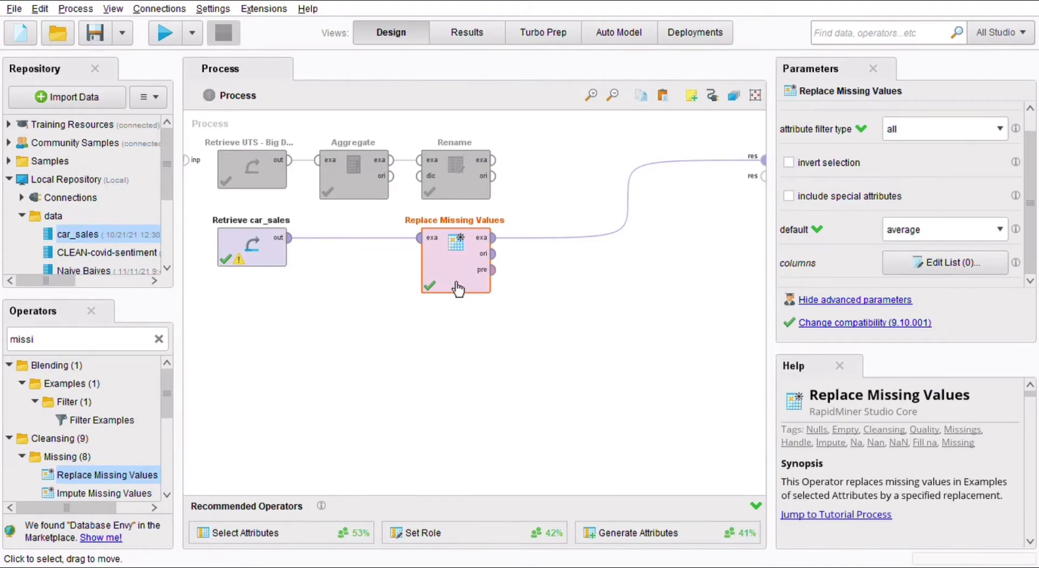
pyautogui.click(257, 171)
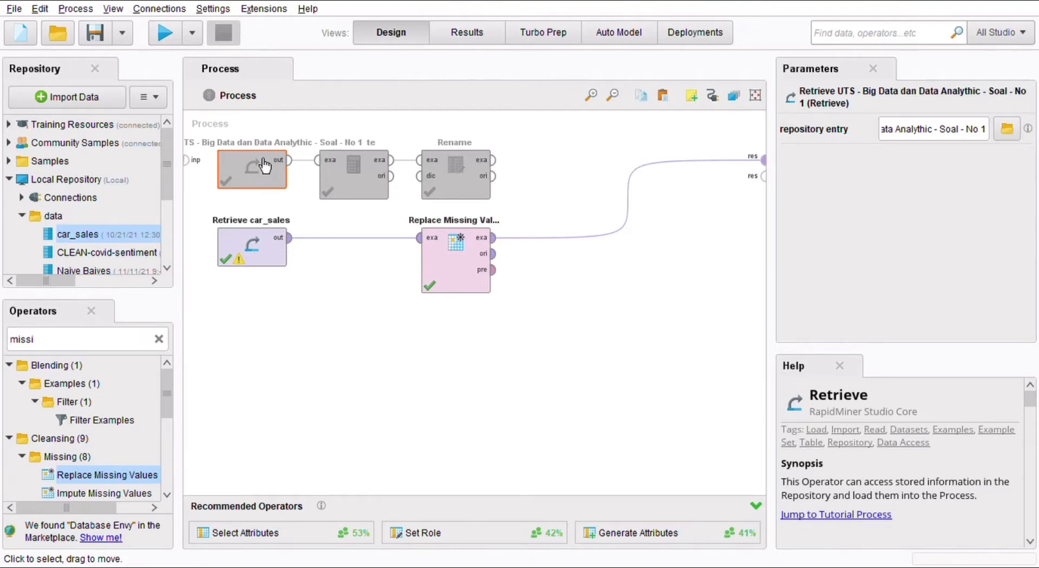
pyautogui.click(446, 260)
pyautogui.hotkey('ctrl', 'e')
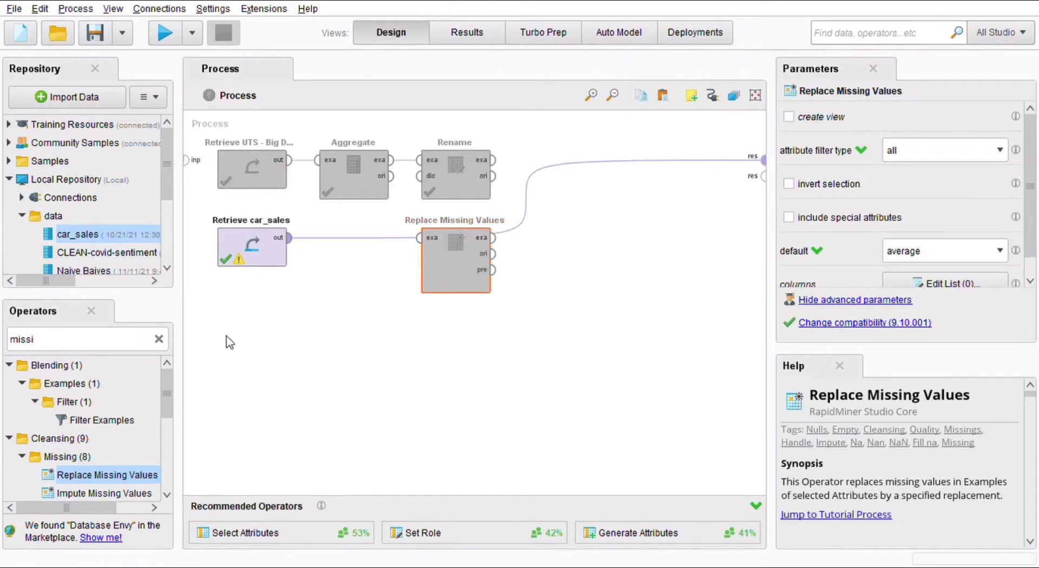
# Insert a Set Role operator between Retrieve car_sales and Replace Missing Values, and disable it
pyautogui.click(159, 338)
pyautogui.write('se')
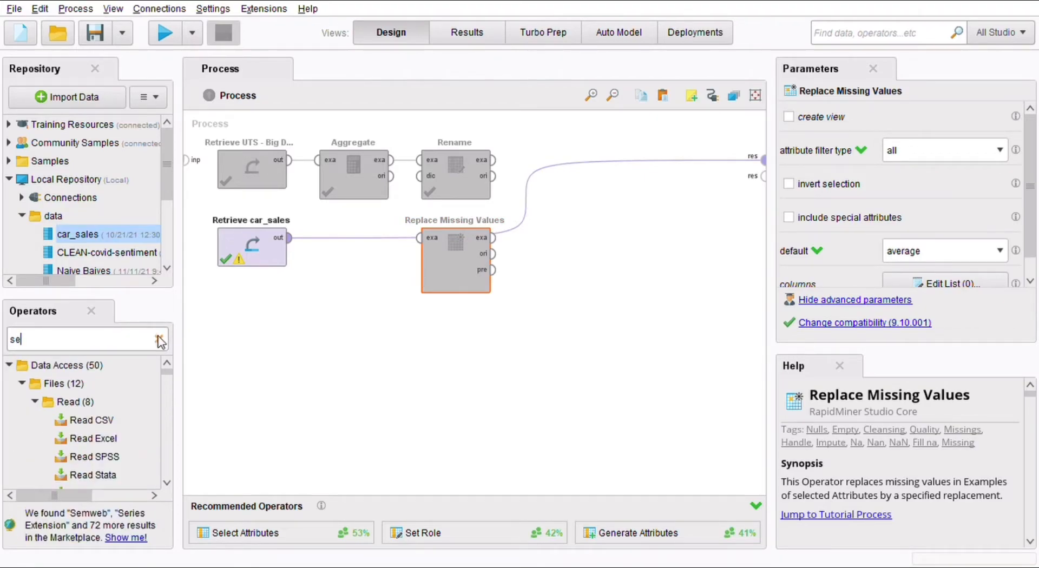
pyautogui.write('t role')
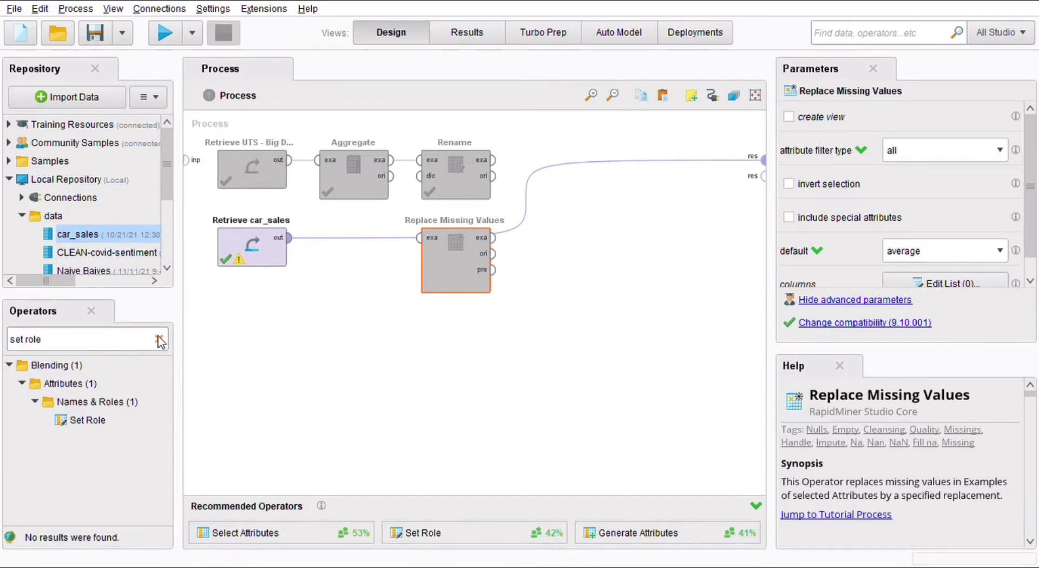
pyautogui.moveTo(127, 426)
pyautogui.moveTo(88, 419); pyautogui.dragTo(359, 251)
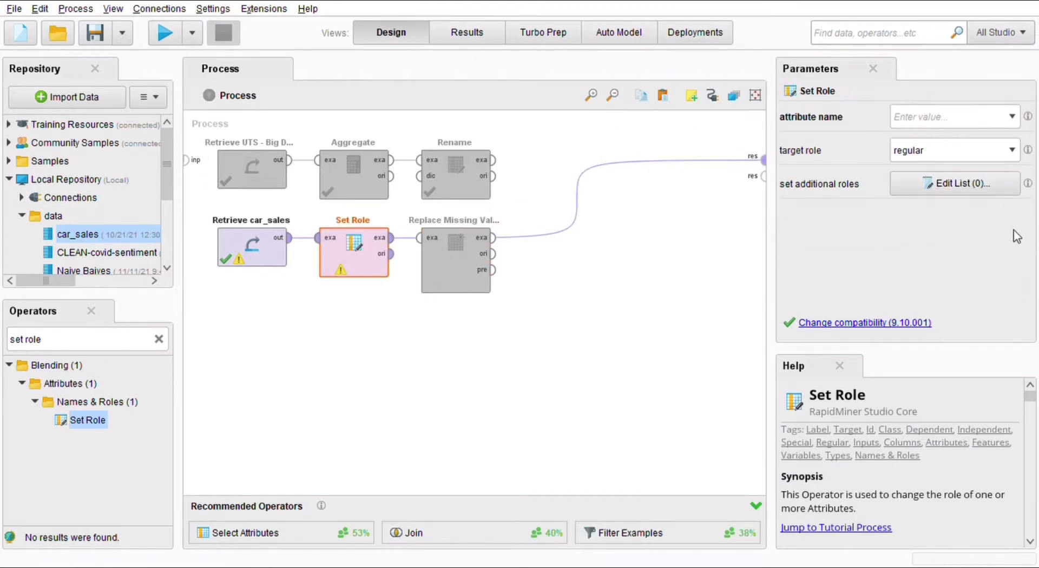
pyautogui.click(1017, 122)
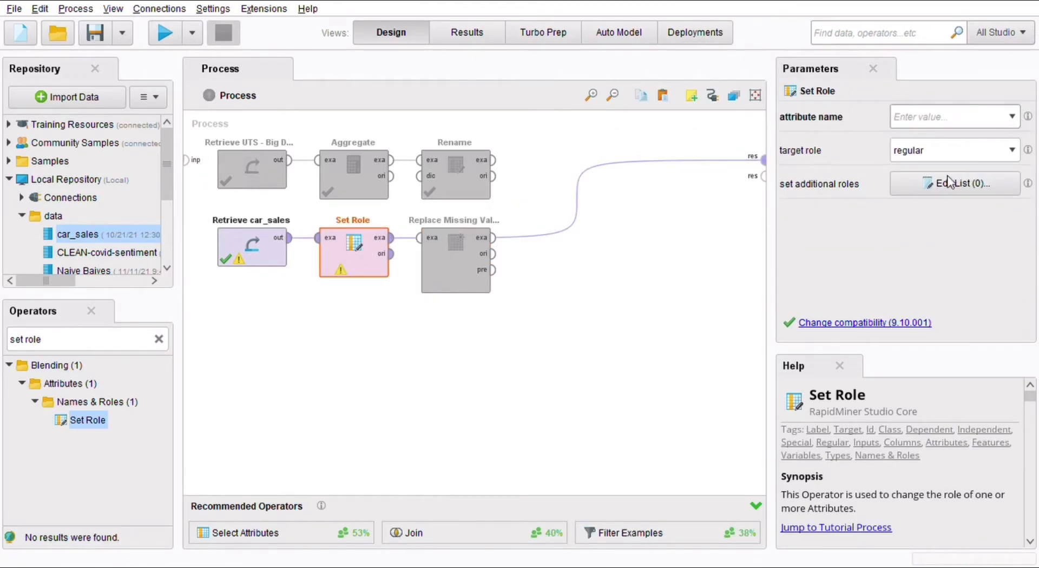
pyautogui.click(350, 258)
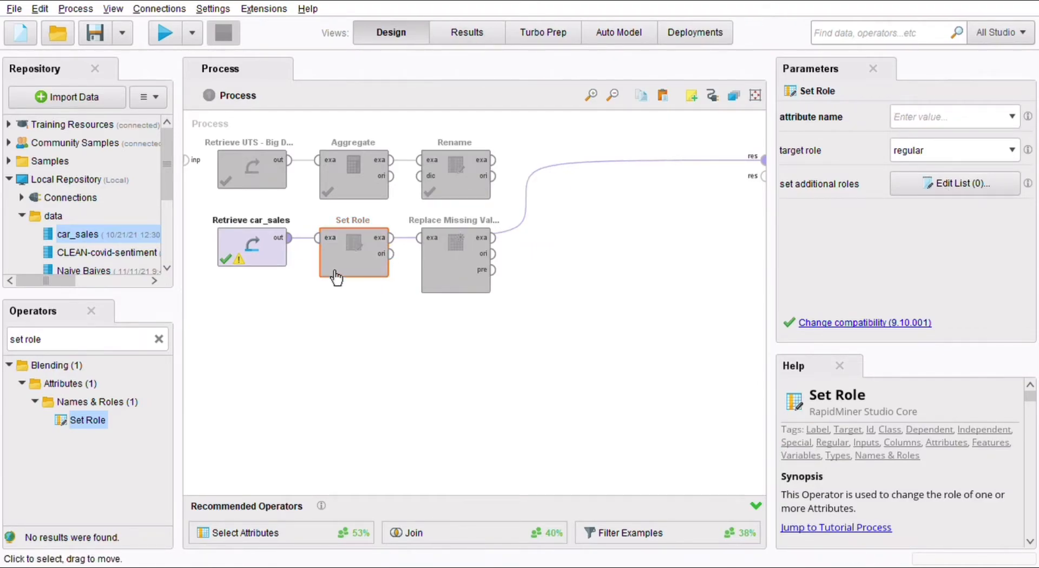
# Run the process with only Retrieve car_sales enabled, examine the Price column, and return to the process design
pyautogui.click(288, 262)
pyautogui.click(164, 27)
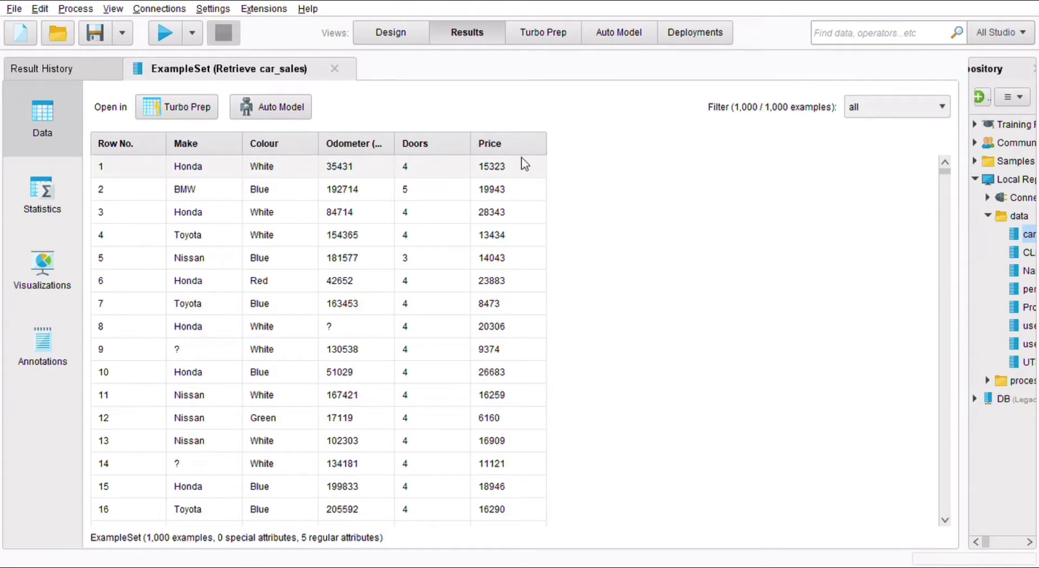
pyautogui.moveTo(517, 132); pyautogui.dragTo(515, 339)
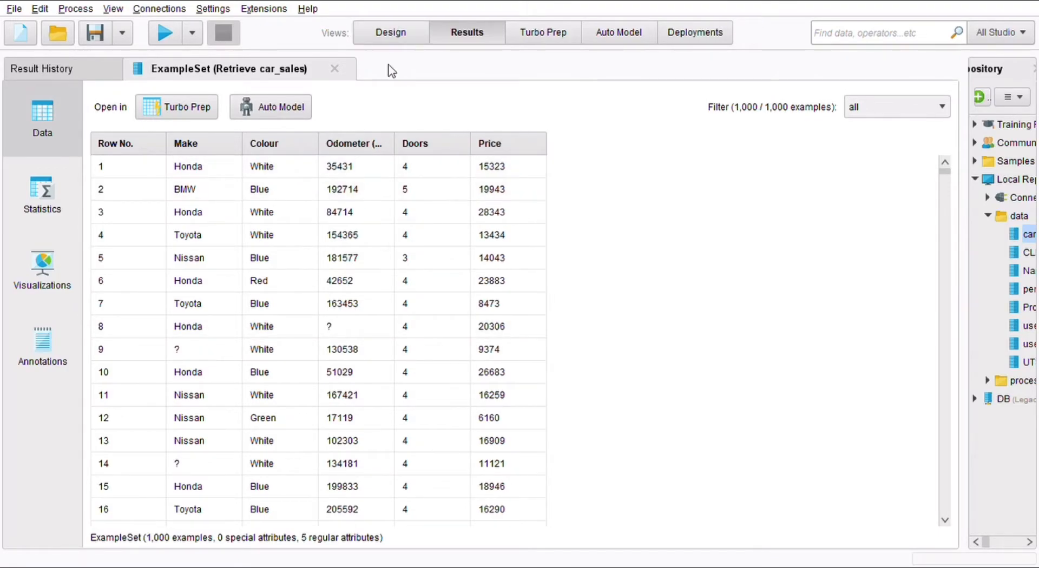
pyautogui.click(383, 38)
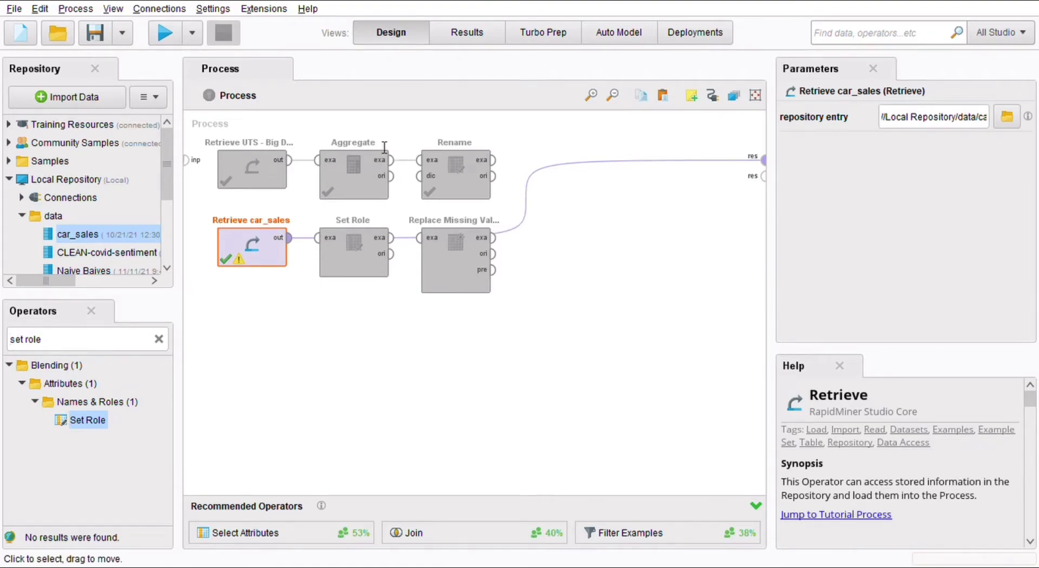
# Enable Set Role, remove the old result connection, and wire Retrieve car_sales through Set Role to the process result
pyautogui.click(337, 246)
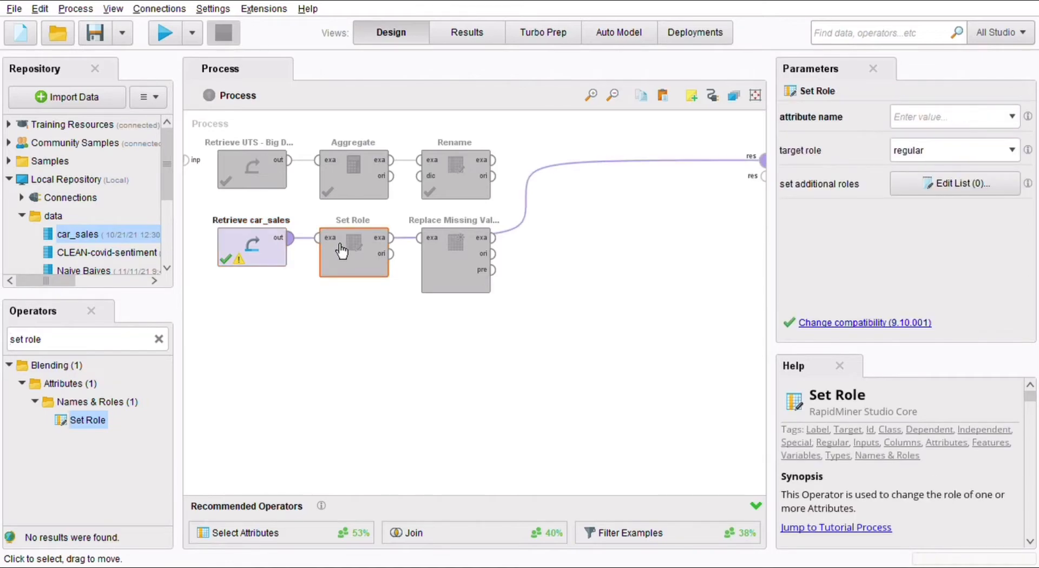
pyautogui.click(372, 268)
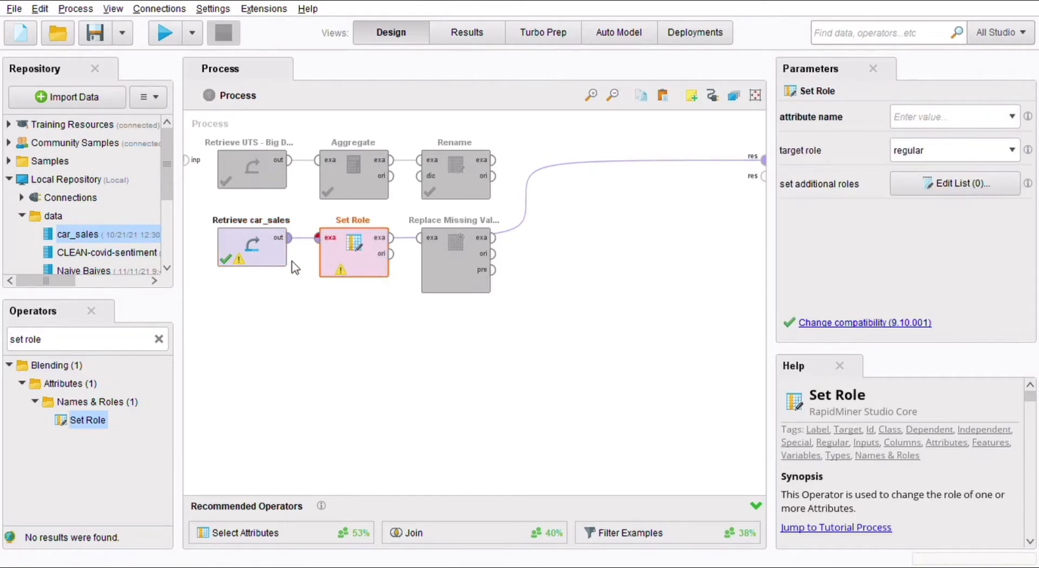
pyautogui.click(1012, 127)
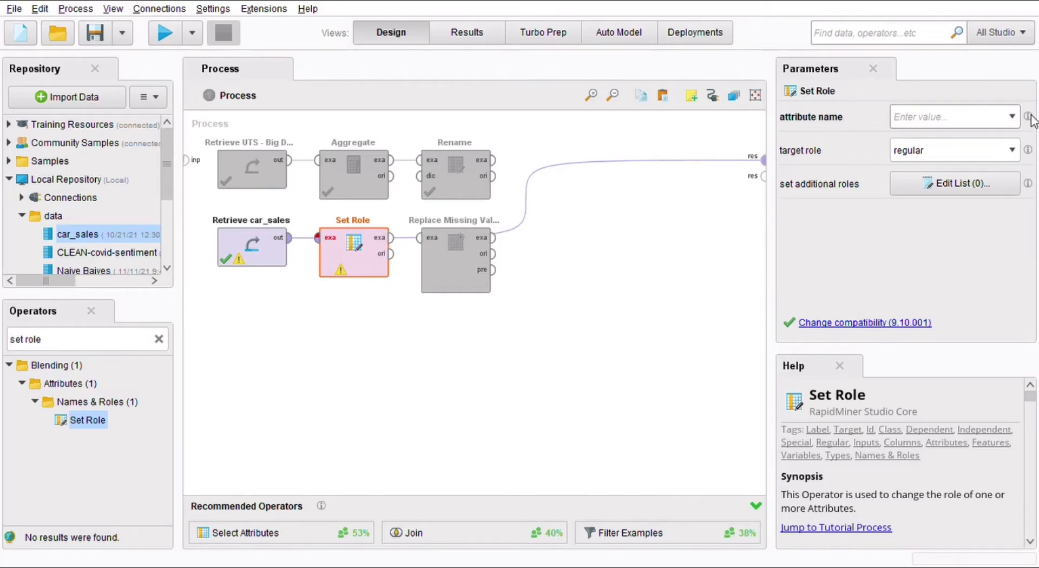
pyautogui.click(302, 238)
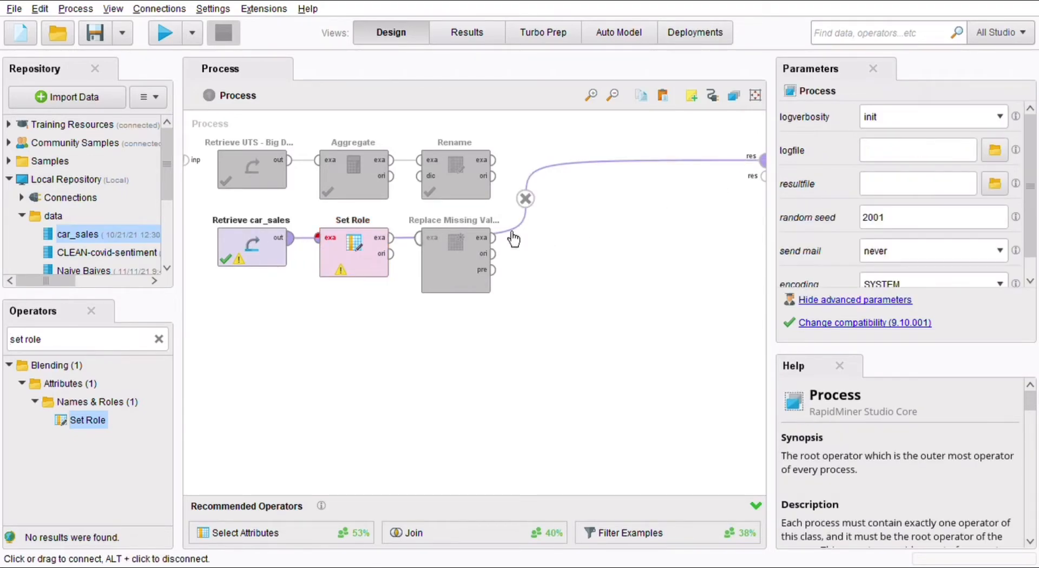
pyautogui.click(525, 199)
pyautogui.click(291, 238)
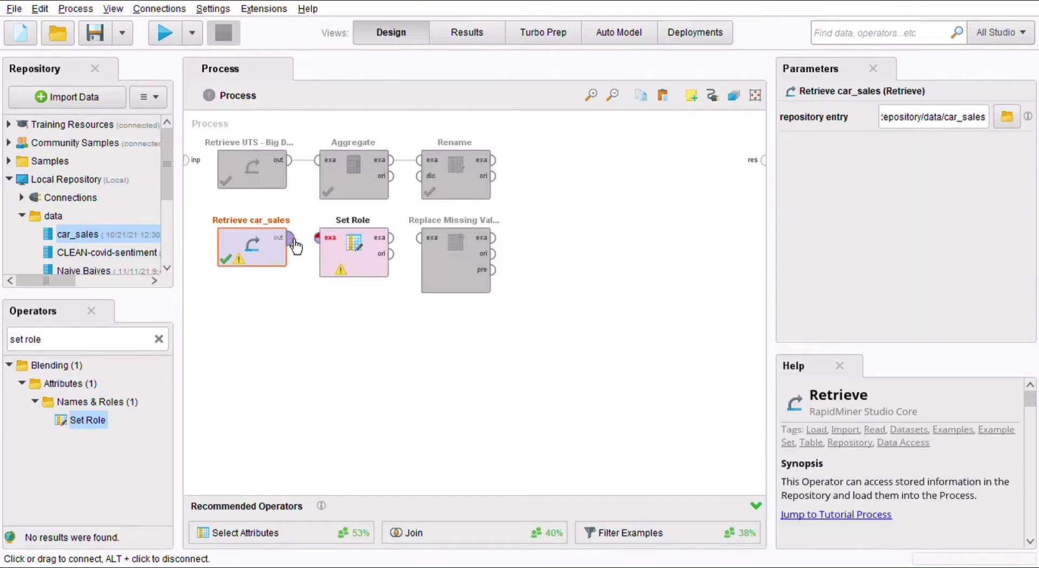
pyautogui.click(317, 238)
pyautogui.click(392, 239)
pyautogui.click(763, 160)
# In Set Role, set the attribute name to Price and the target role to label, and run the process to view the result
pyautogui.click(1008, 116)
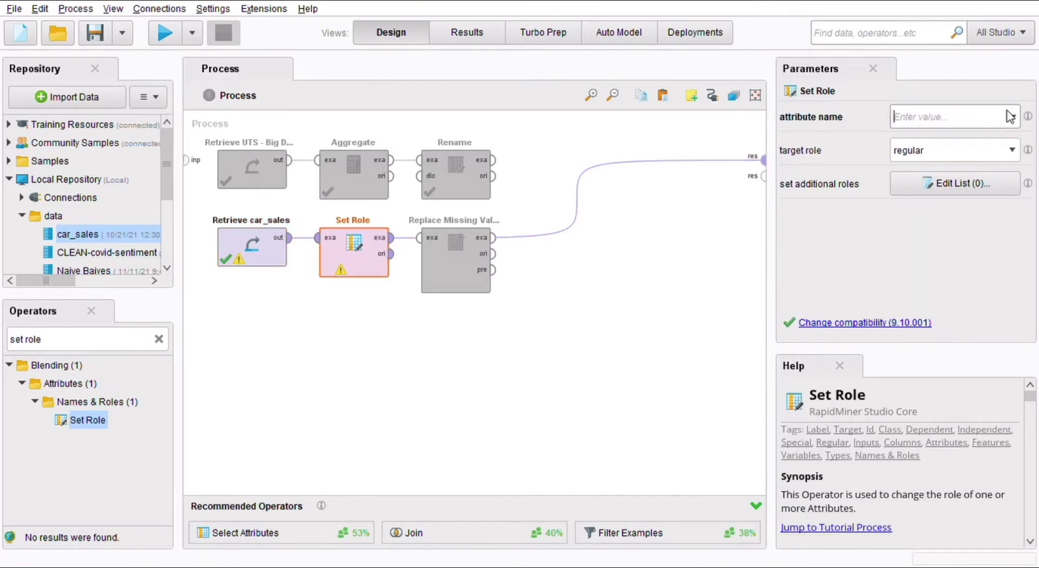
pyautogui.write('Price')
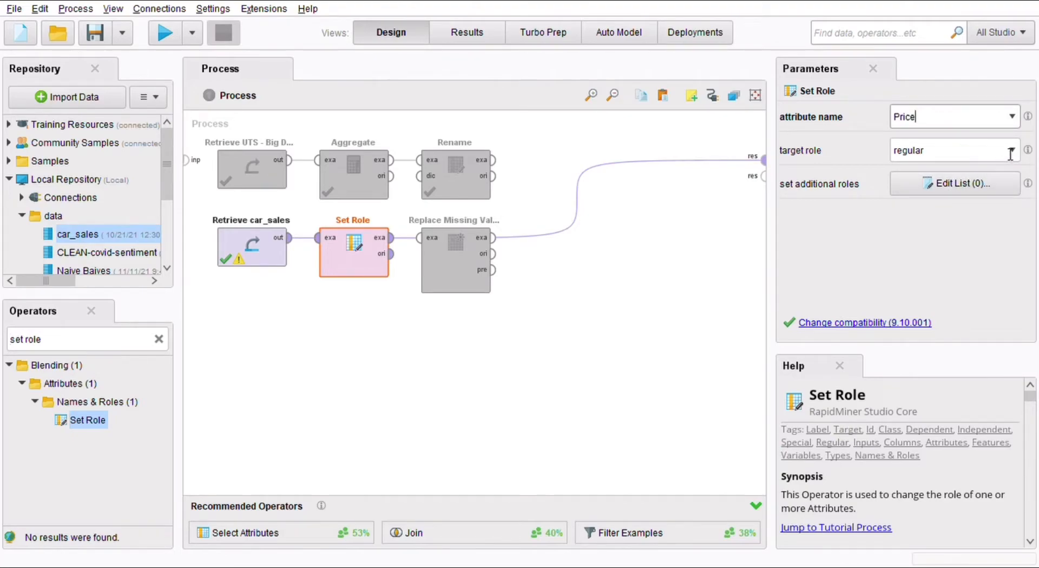
pyautogui.press('Tab')
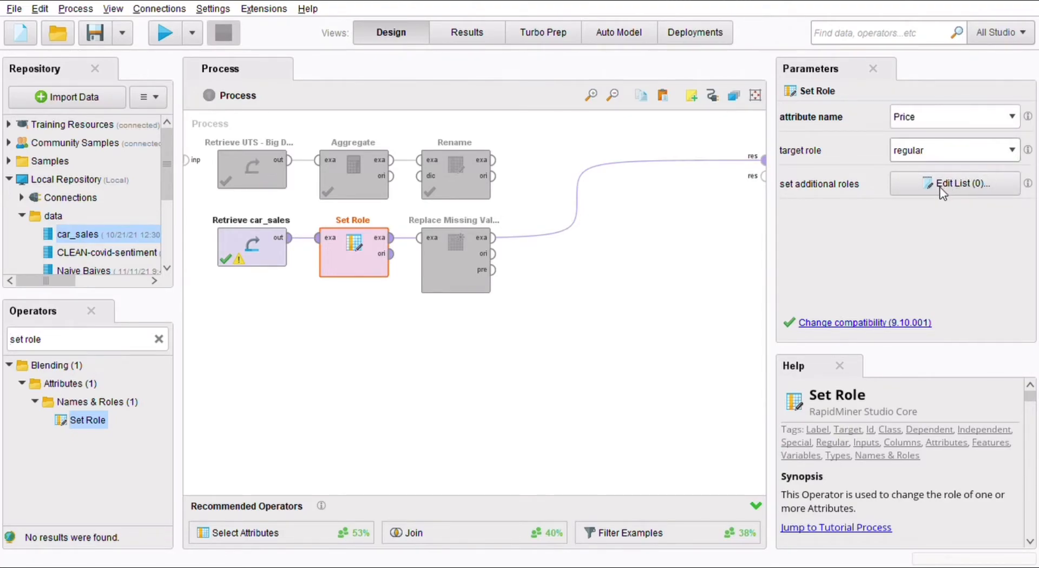
pyautogui.press('BackSpace')
pyautogui.press('BackSpace')
pyautogui.press('BackSpace')
pyautogui.press('BackSpace')
pyautogui.press('BackSpace')
pyautogui.press('BackSpace')
pyautogui.press('BackSpace')
pyautogui.write('label')
pyautogui.click(174, 42)
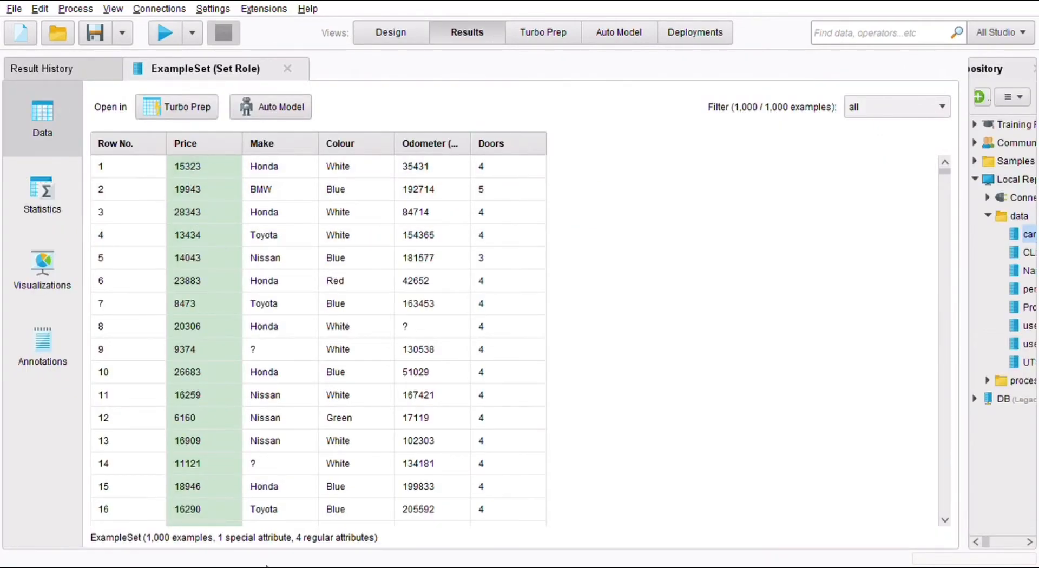
pyautogui.click(403, 33)
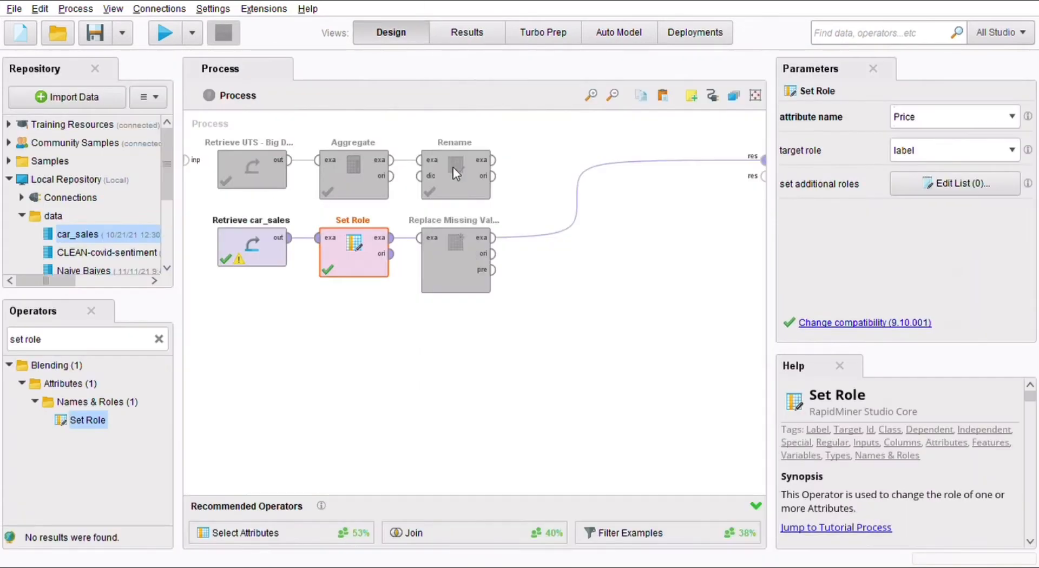
# Enable Replace Missing Values and connect it between the Set Role output and the process result
pyautogui.click(464, 260)
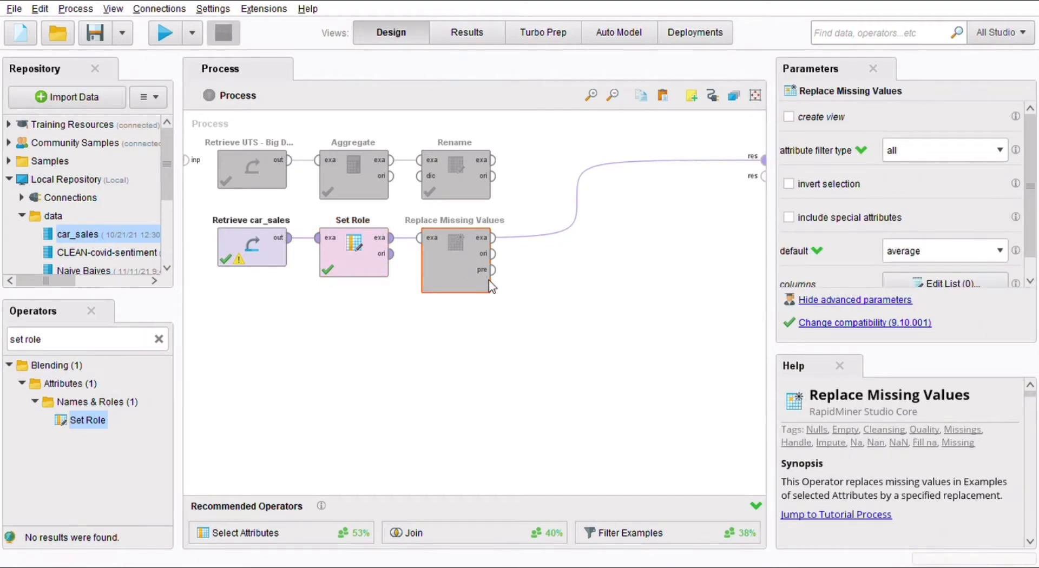
pyautogui.hotkey('ctrl', 'e')
pyautogui.keyDown('alt'); pyautogui.click(577, 201); pyautogui.keyUp('alt')
pyautogui.moveTo(390, 238); pyautogui.dragTo(419, 237)
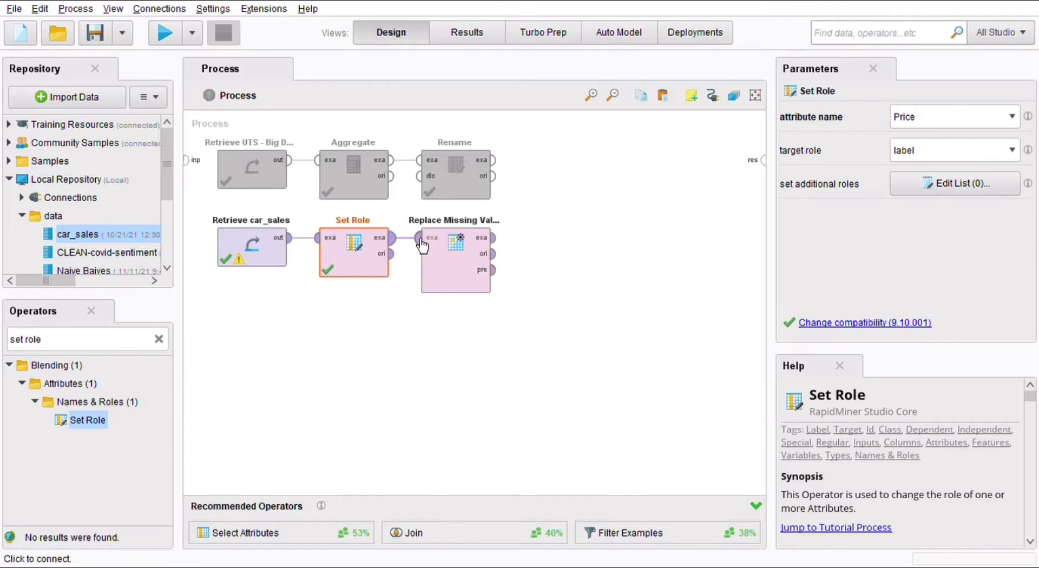
pyautogui.moveTo(494, 238); pyautogui.dragTo(762, 160)
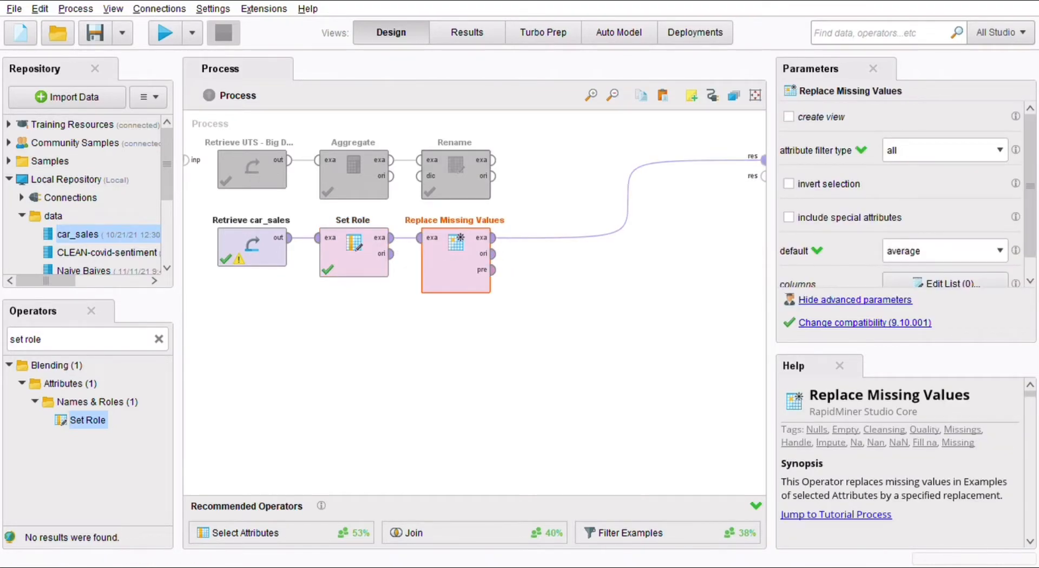
# Run the process and look through the rows for missing values, including those in the Price label column
pyautogui.click(165, 32)
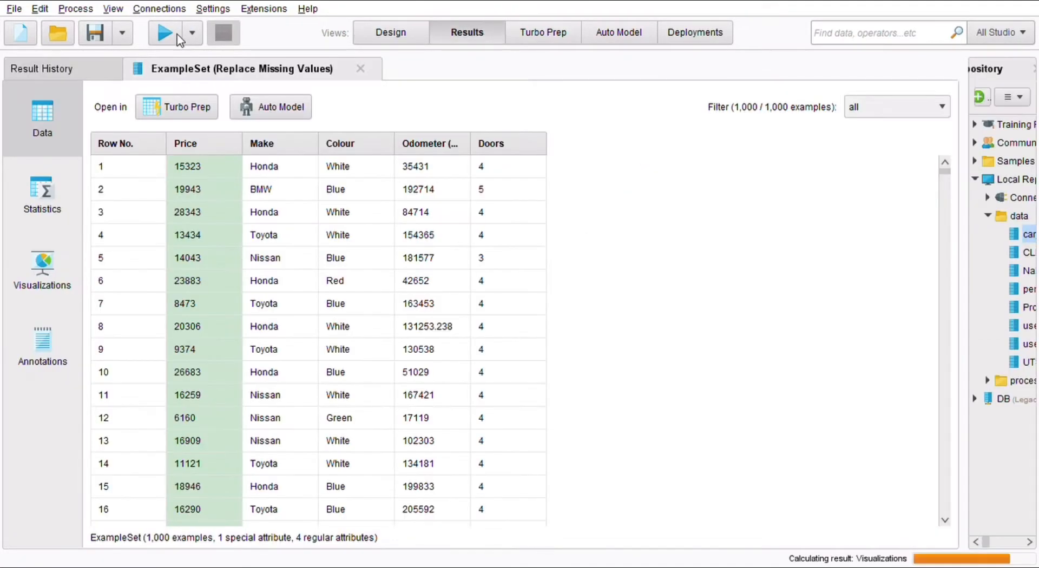
pyautogui.scroll(-20, 385, 279)
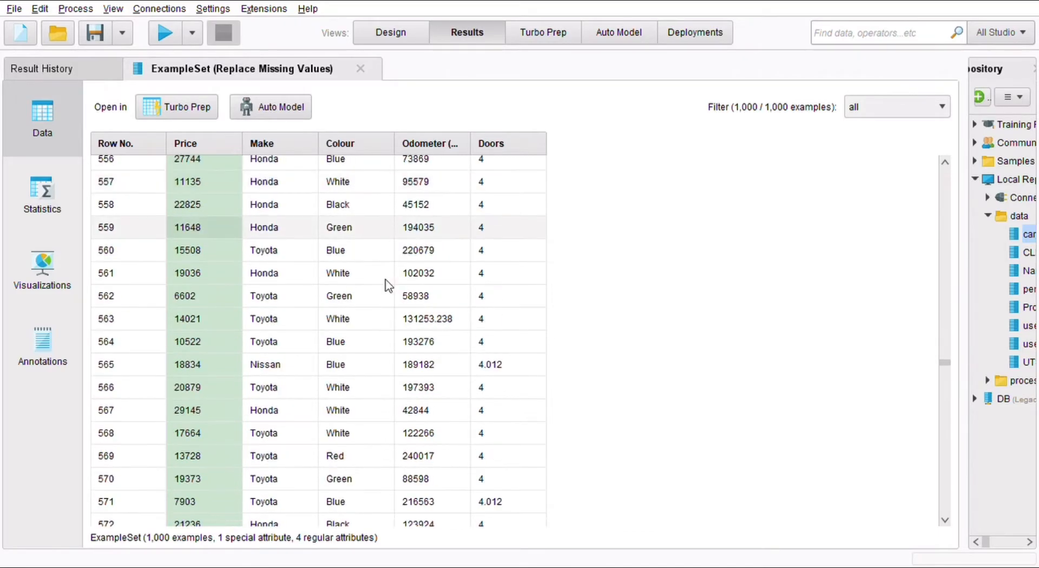
pyautogui.scroll(-20, 355, 352)
pyautogui.scroll(20, 355, 352)
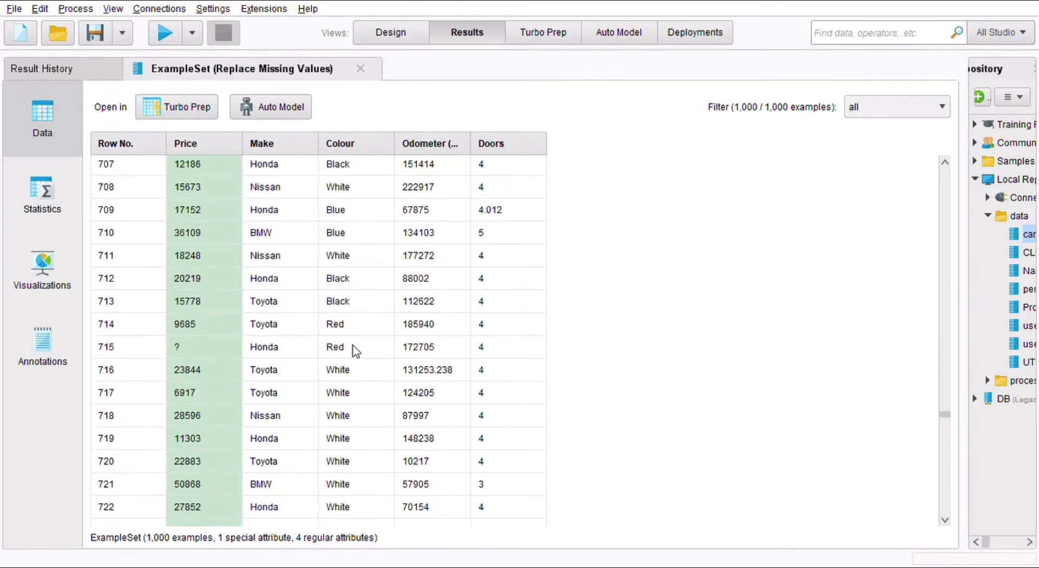
pyautogui.scroll(15, 355, 352)
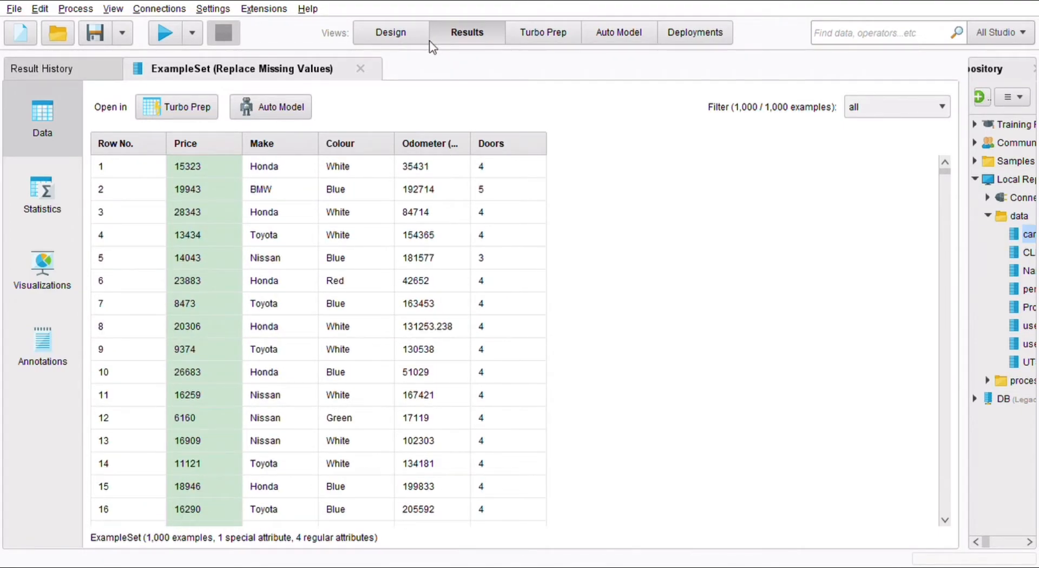
# Disable Retrieve car_sales, Set Role and Replace Missing Values together in the process design
pyautogui.click(408, 36)
pyautogui.moveTo(502, 362); pyautogui.dragTo(162, 148)
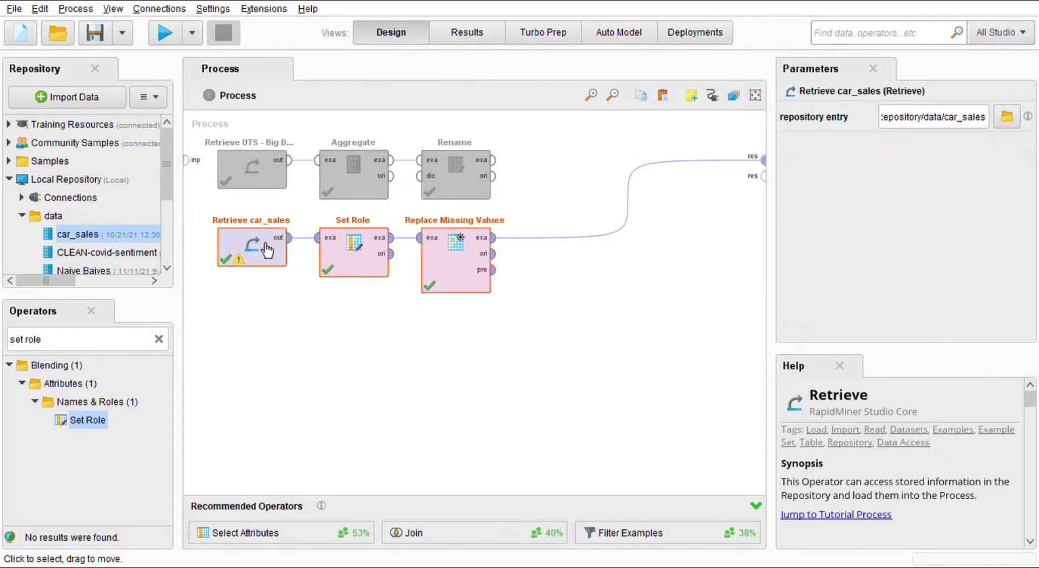
pyautogui.hotkey('ctrl', 'e')
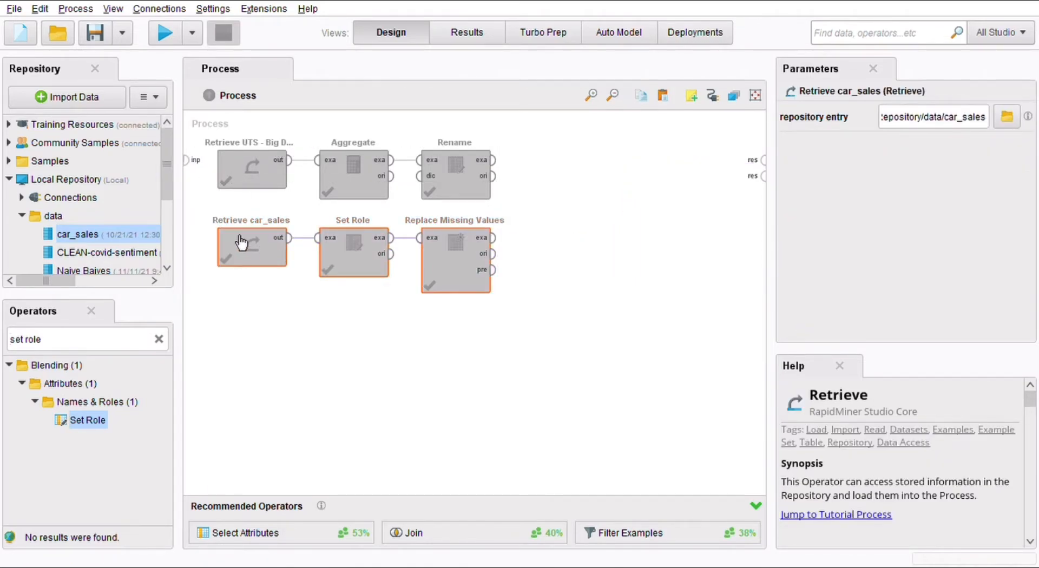
# Add the user_device and user_usage datasets below the car_sales row and connect each to its own process result
pyautogui.moveTo(169, 184); pyautogui.dragTo(152, 286)
pyautogui.moveTo(93, 193); pyautogui.dragTo(241, 316)
pyautogui.moveTo(106, 216); pyautogui.dragTo(274, 417)
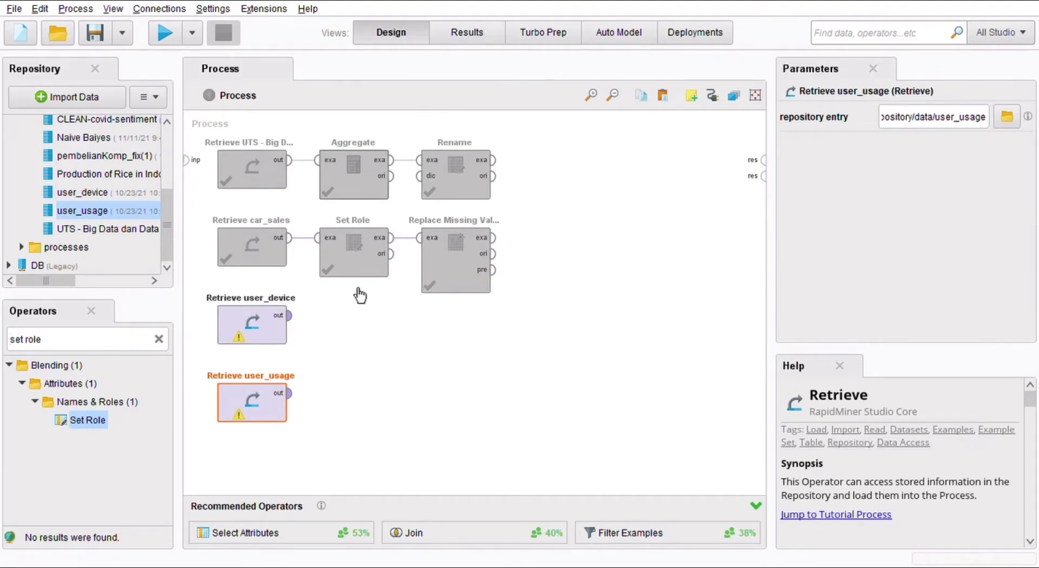
pyautogui.moveTo(290, 315); pyautogui.dragTo(762, 159)
pyautogui.click(292, 396)
pyautogui.moveTo(290, 394); pyautogui.dragTo(763, 176)
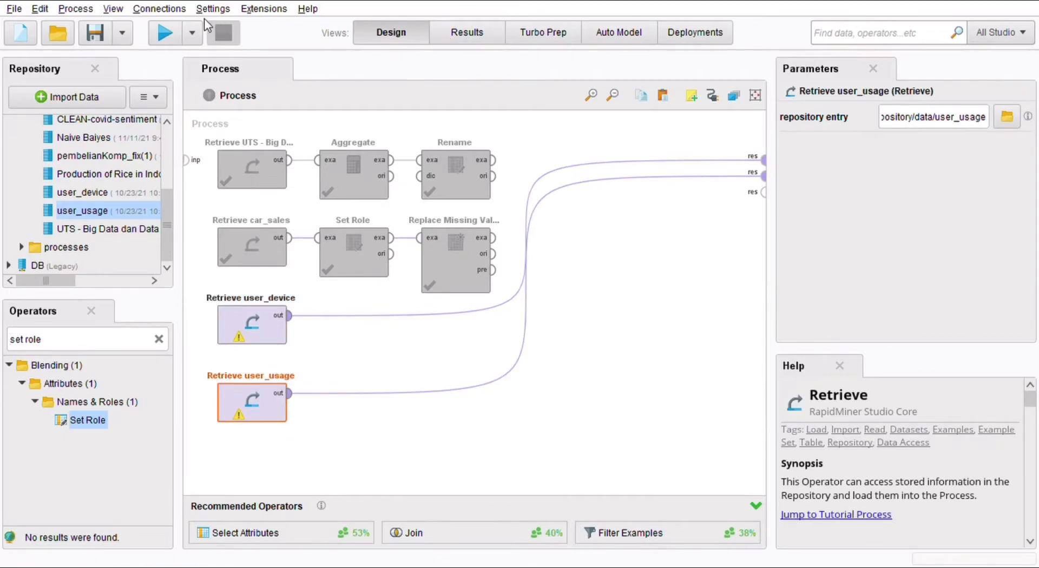
# Run the process and examine the user_usage and user_device tables, widening the columns to read their full attribute names
pyautogui.click(171, 35)
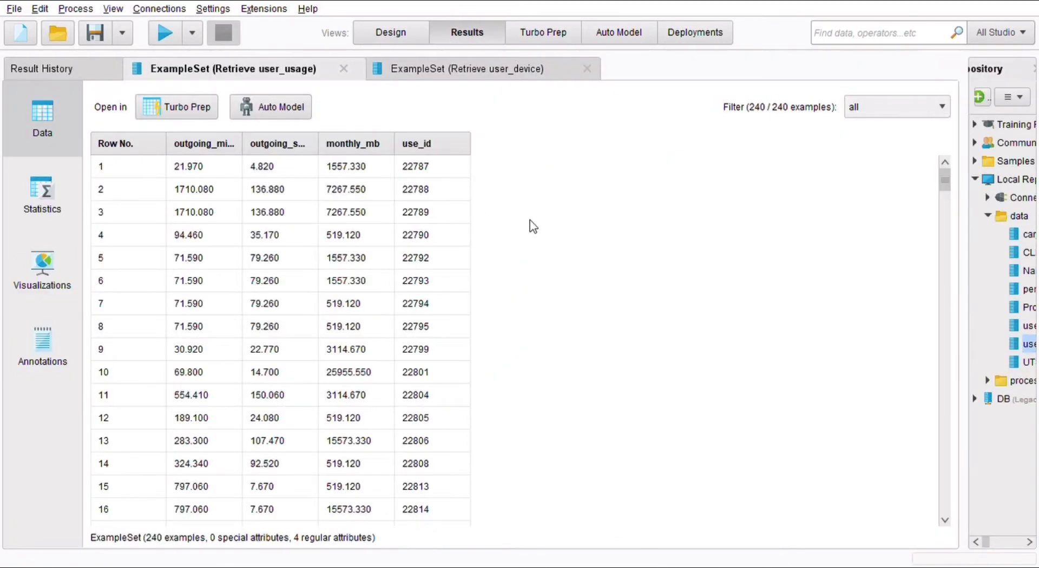
pyautogui.moveTo(242, 144); pyautogui.dragTo(346, 151)
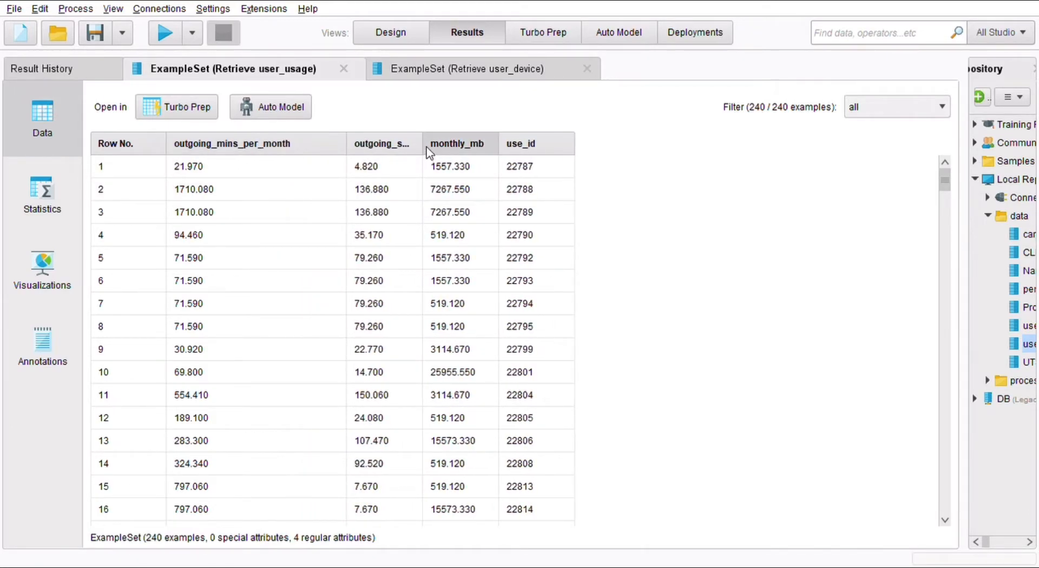
pyautogui.moveTo(422, 144); pyautogui.dragTo(514, 143)
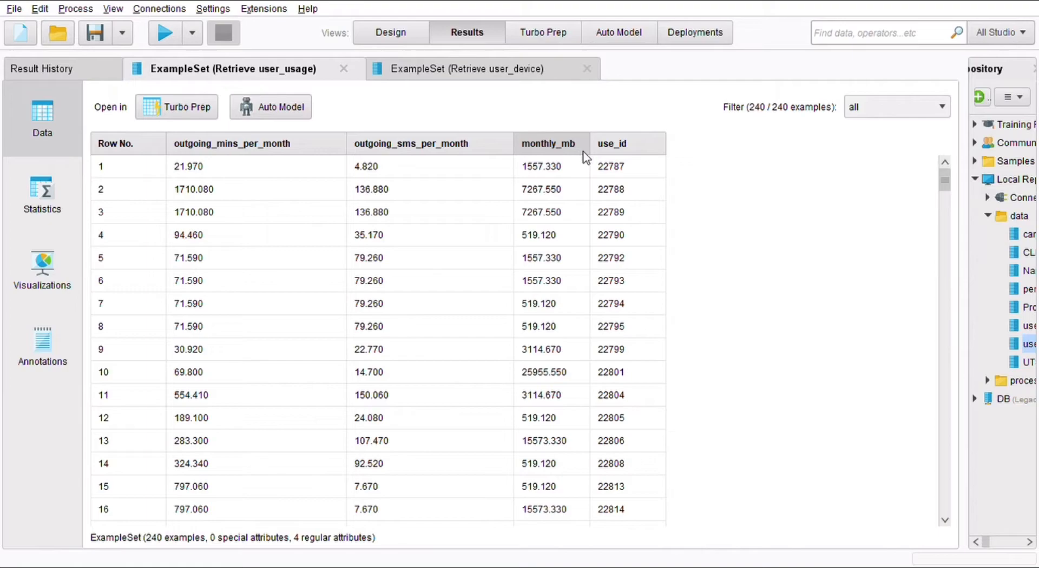
pyautogui.moveTo(593, 145); pyautogui.dragTo(708, 154)
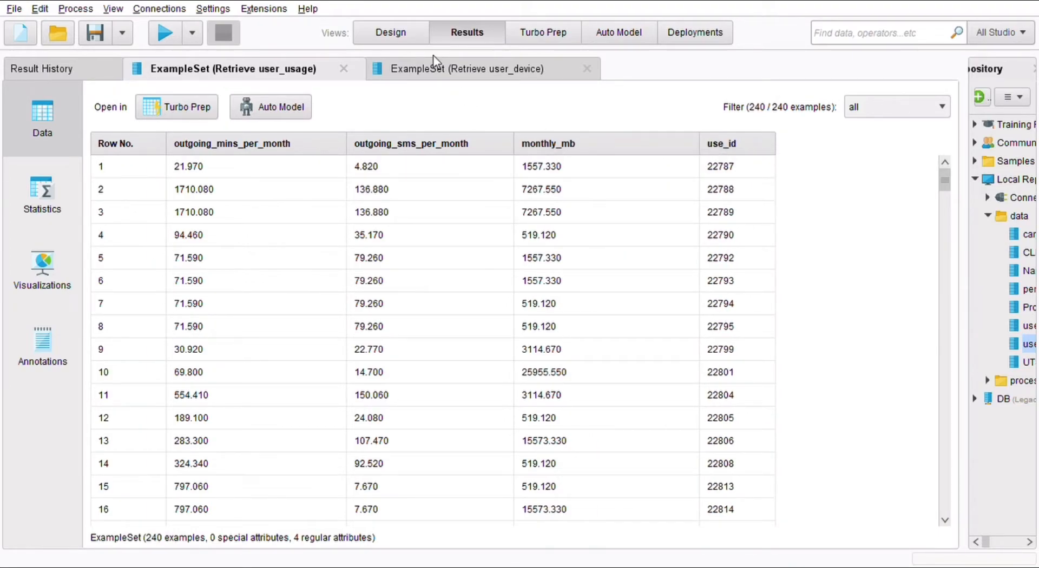
pyautogui.click(437, 73)
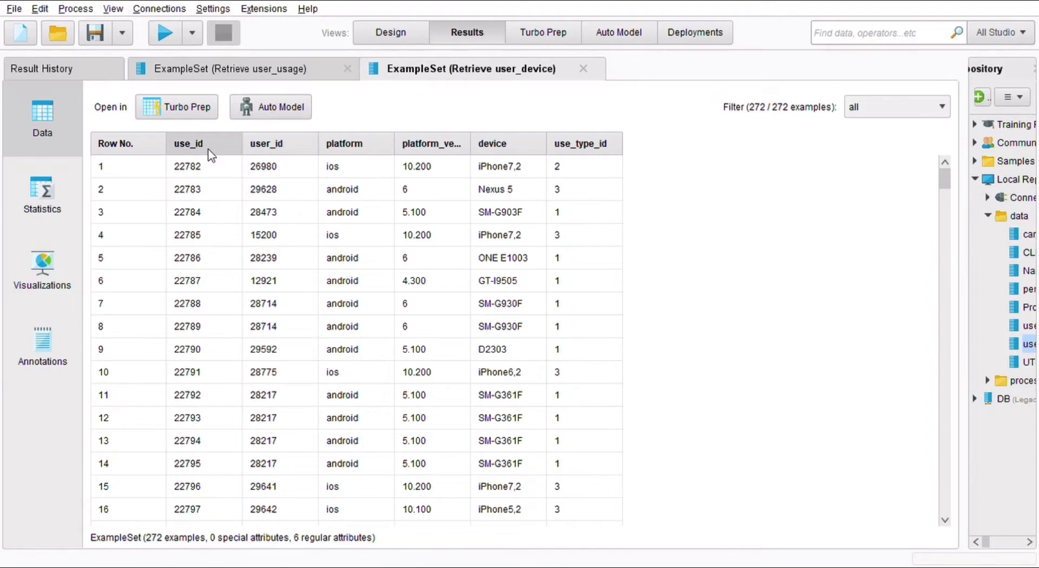
pyautogui.moveTo(481, 147); pyautogui.dragTo(567, 145)
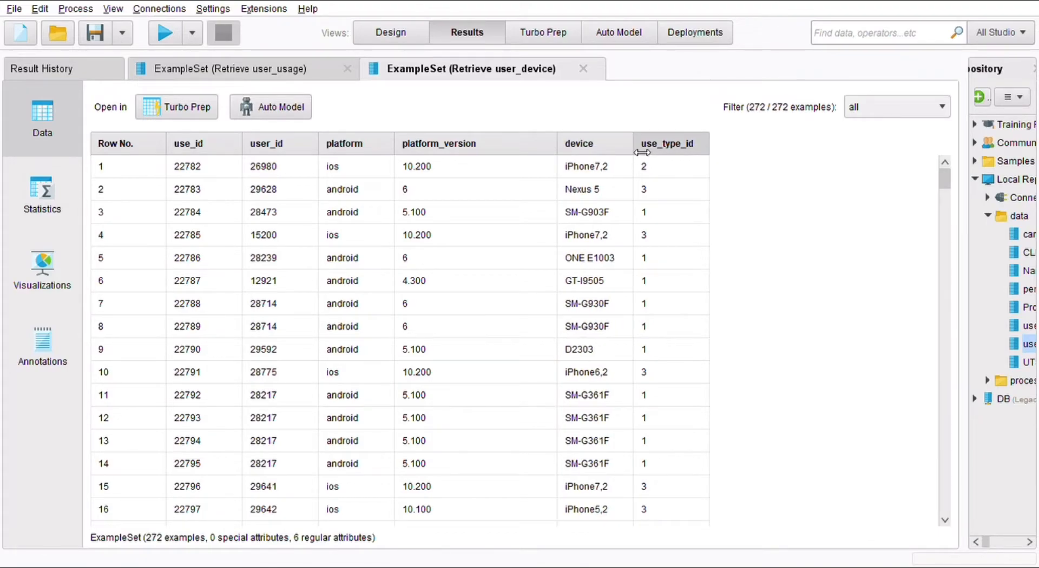
pyautogui.moveTo(642, 152); pyautogui.dragTo(694, 150)
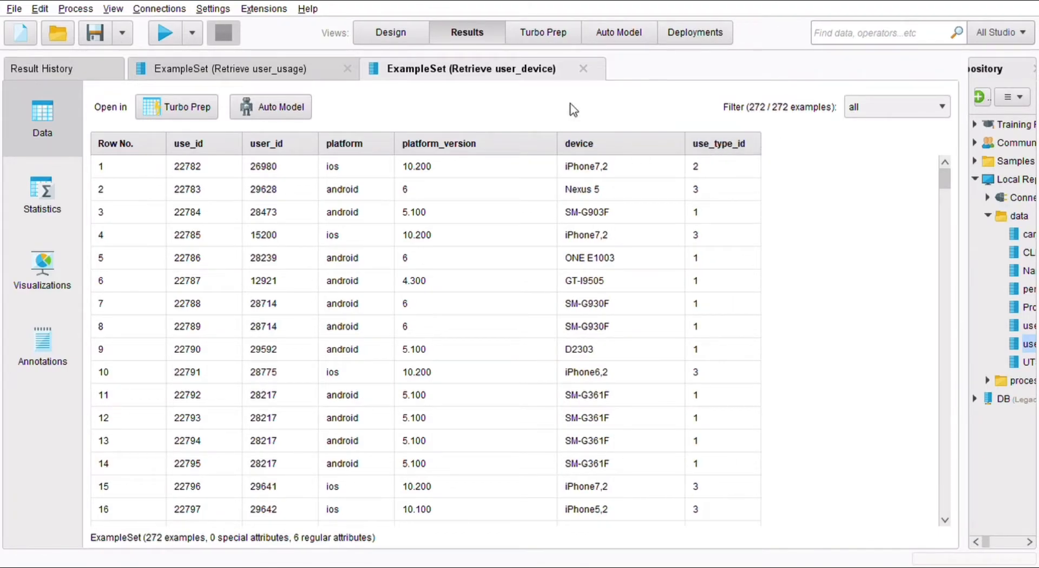
# Search the operators for joins and add a Join operator beside Retrieve user_device and Retrieve user_usage
pyautogui.click(411, 38)
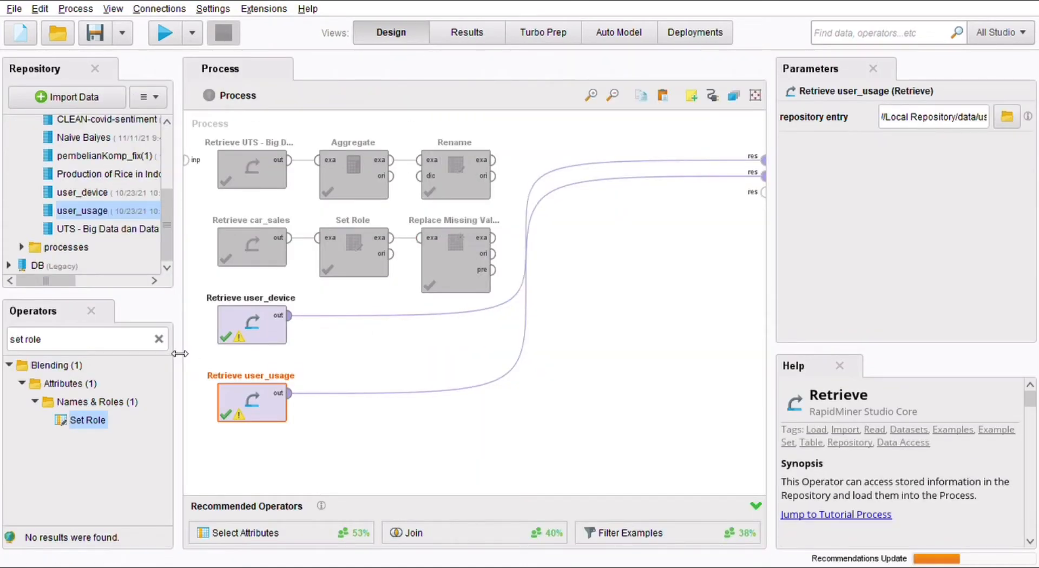
pyautogui.click(158, 338)
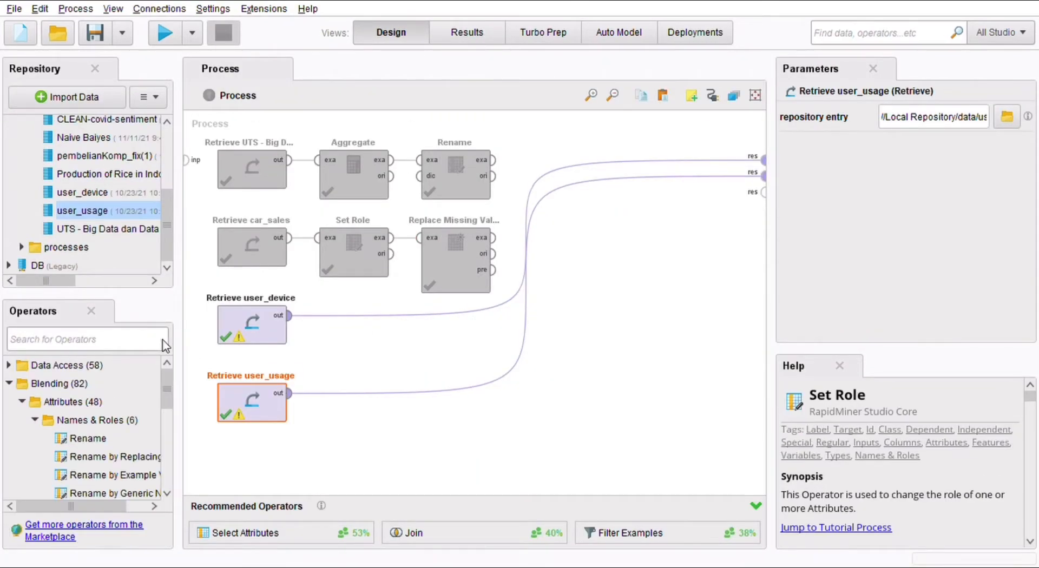
pyautogui.write('joins')
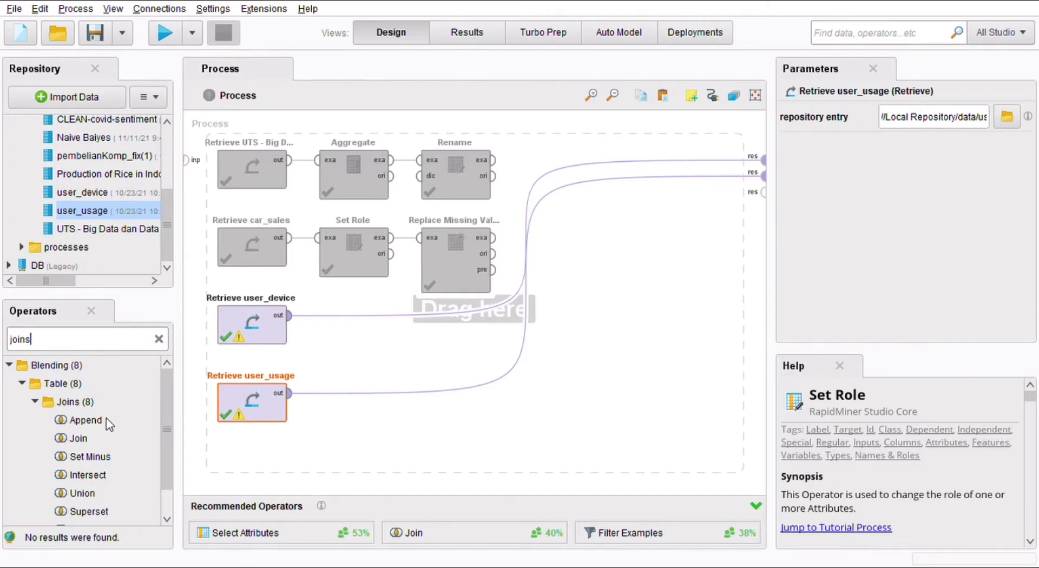
pyautogui.moveTo(87, 437); pyautogui.dragTo(364, 357)
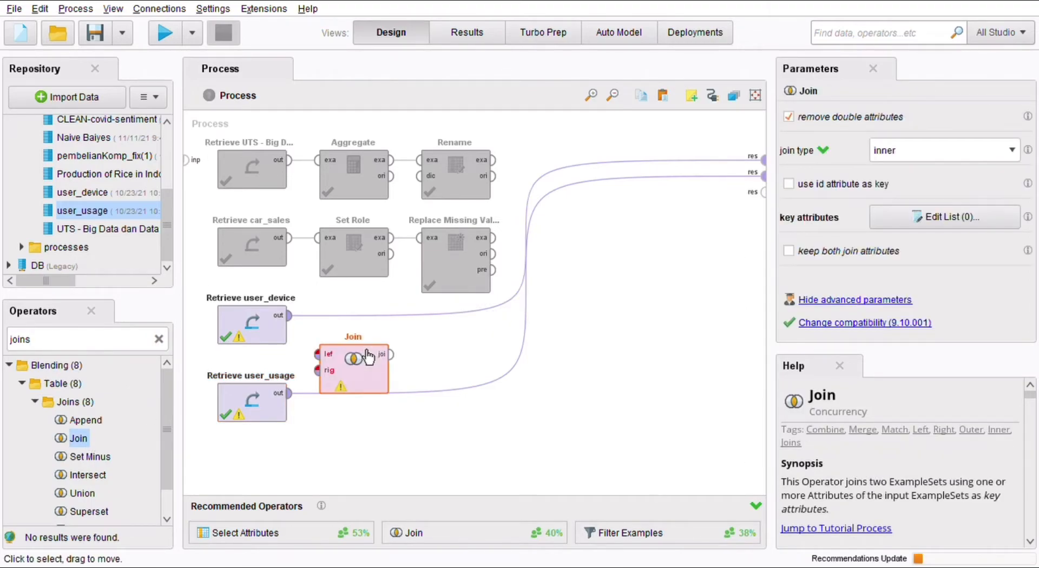
# Disconnect both Retrieve operators from the process results and connect Retrieve user_device to the left input of Join
pyautogui.click(525, 237)
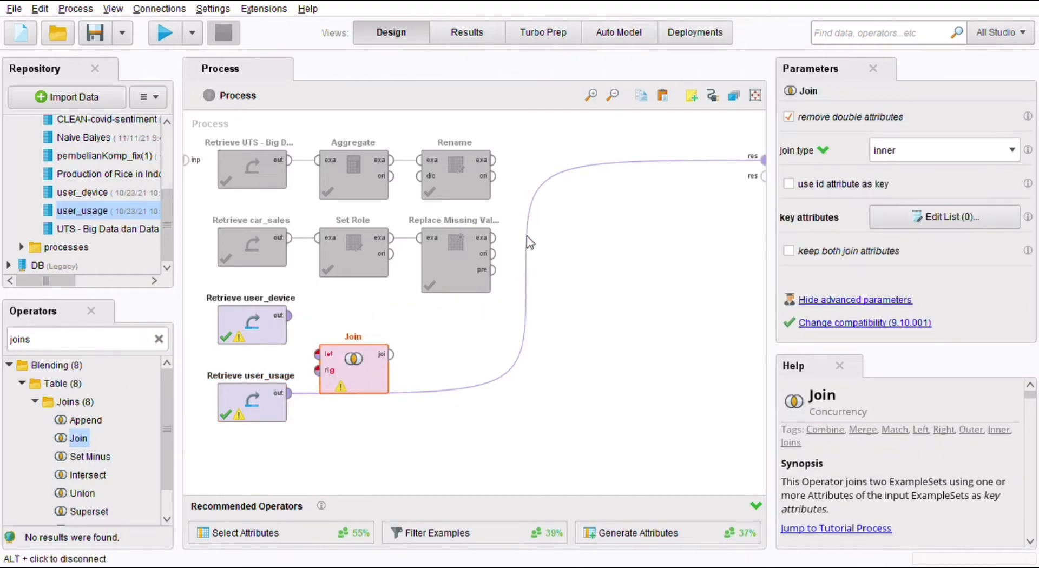
pyautogui.click(527, 235)
pyautogui.click(527, 282)
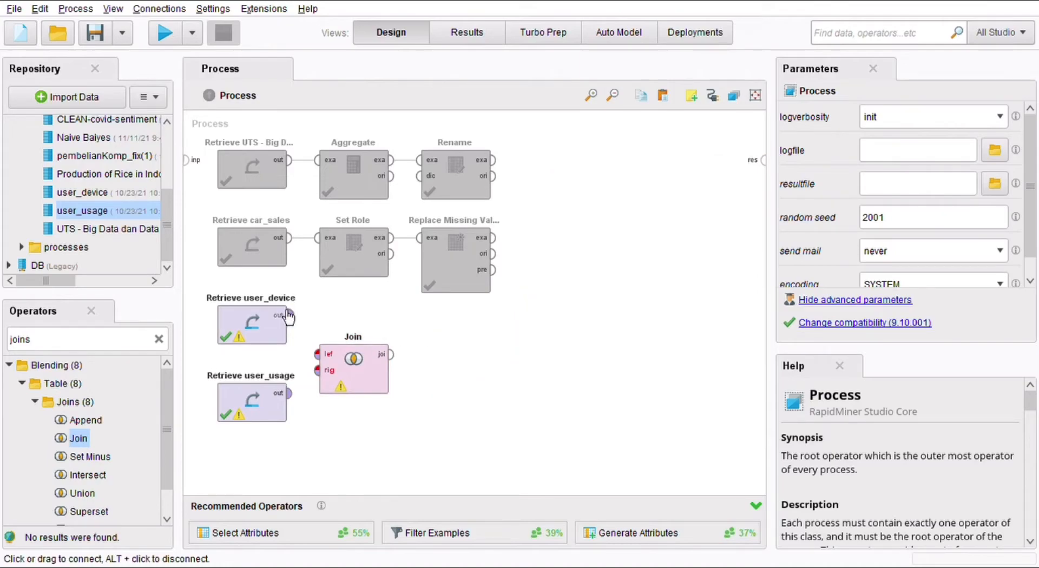
pyautogui.moveTo(289, 316); pyautogui.dragTo(309, 346)
pyautogui.click(317, 354)
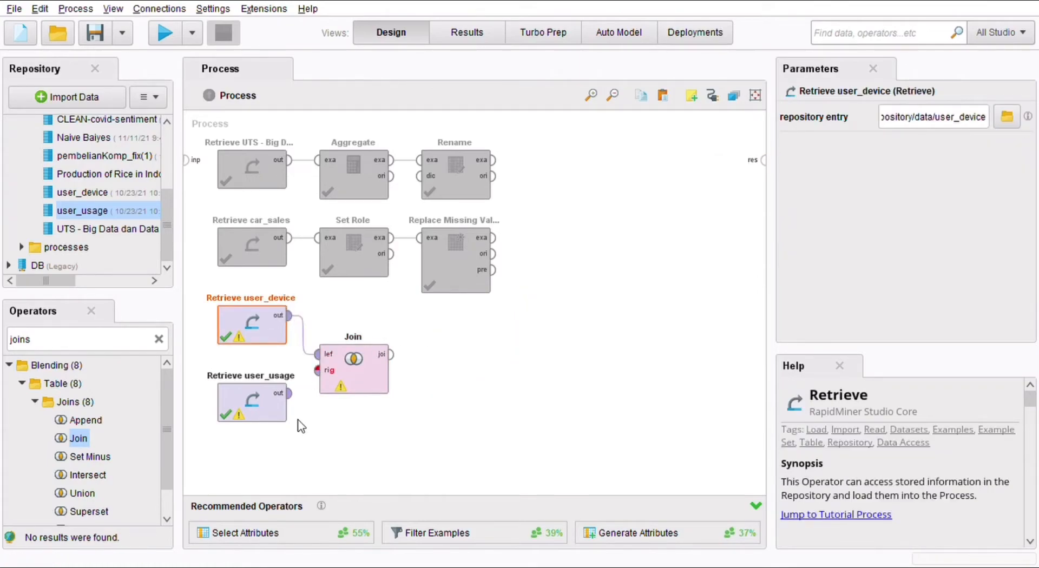
# Connect Retrieve user_usage to the right input of Join and connect the Join output to the process result
pyautogui.click(296, 399)
pyautogui.click(317, 370)
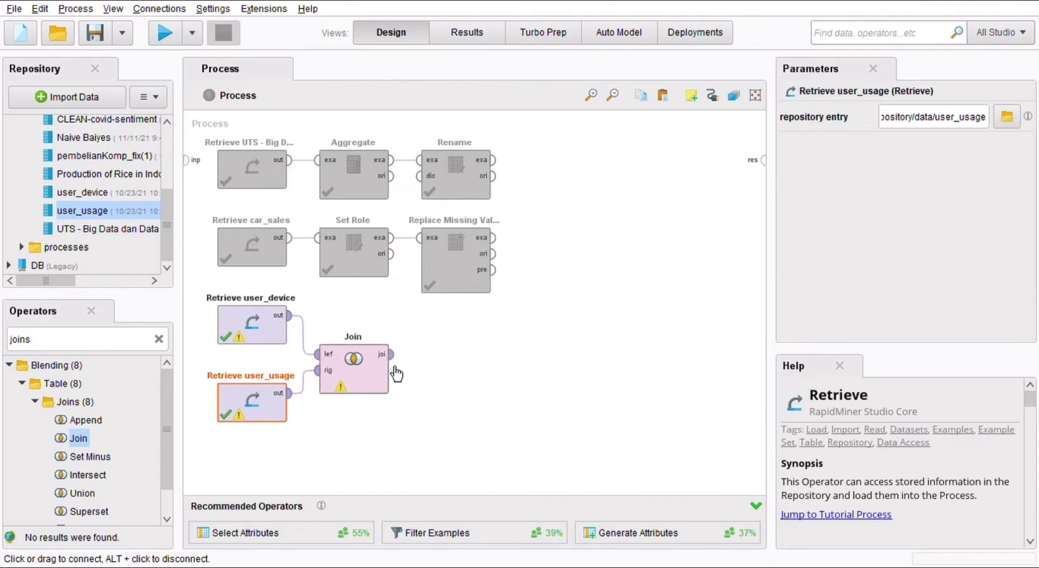
pyautogui.click(397, 360)
pyautogui.doubleClick(395, 357)
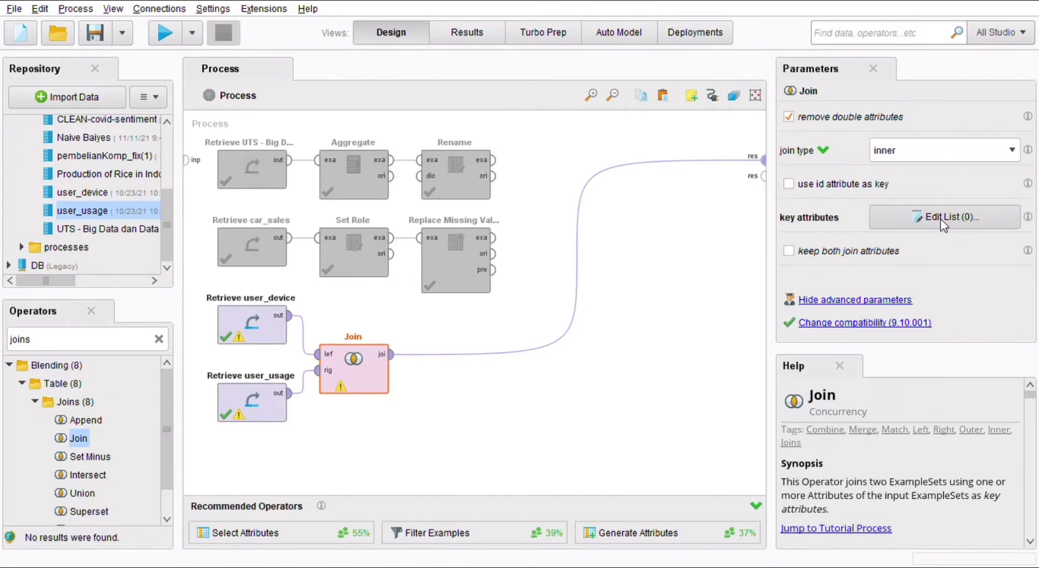
# Examine the user_device and user_usage result tables for a shared attribute to use as the join key
pyautogui.click(485, 31)
pyautogui.click(182, 144)
pyautogui.click(286, 78)
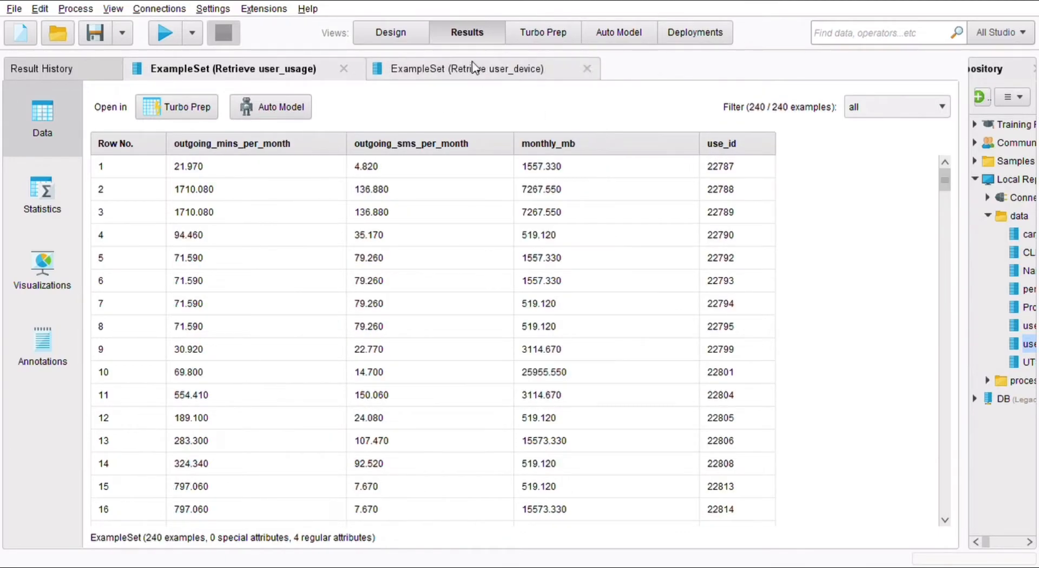
pyautogui.click(399, 41)
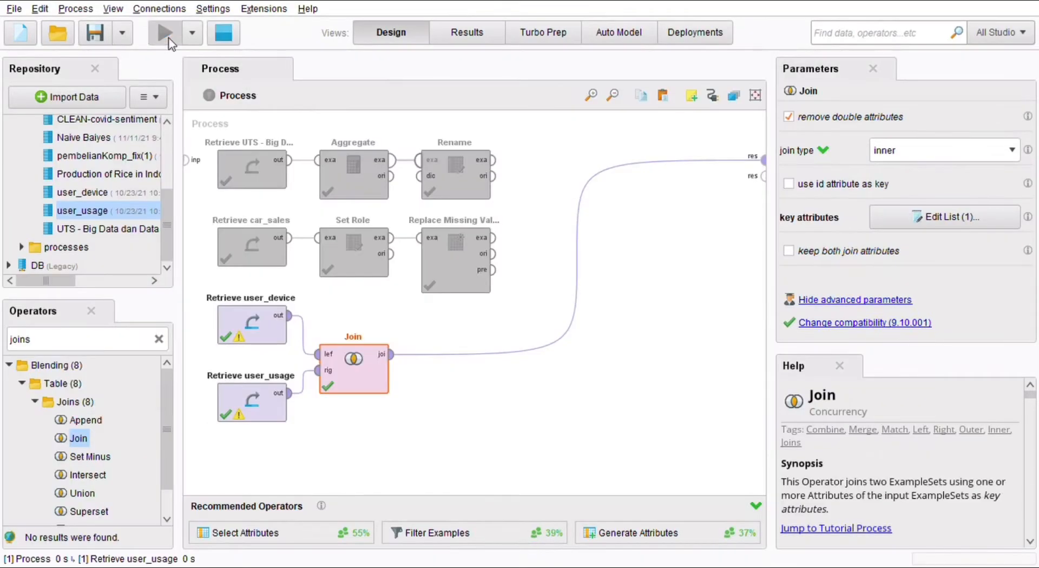
# Run the process with the inner join type and examine the joined user_device and user_usage table
pyautogui.click(165, 42)
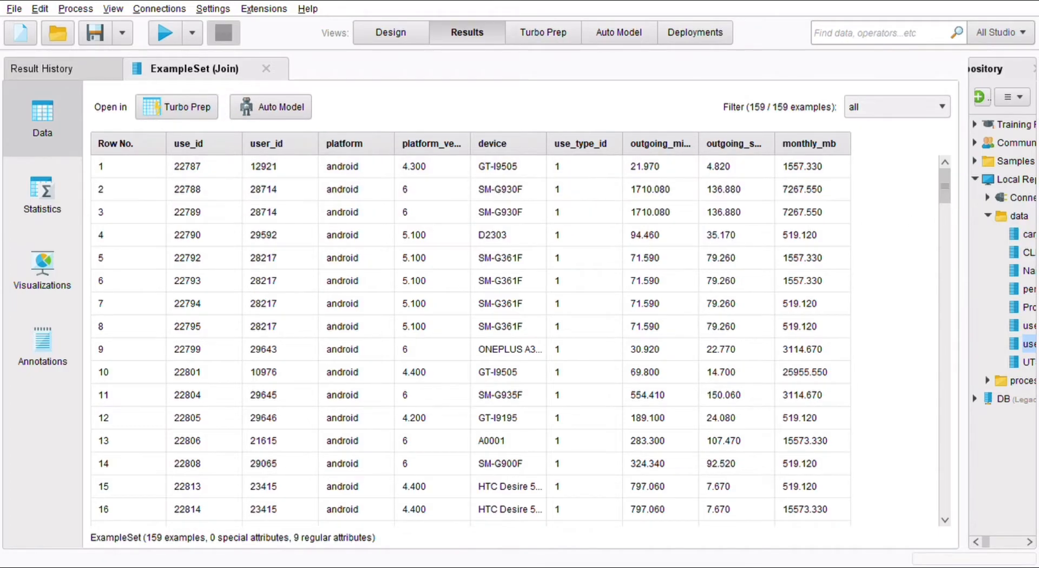
pyautogui.click(402, 31)
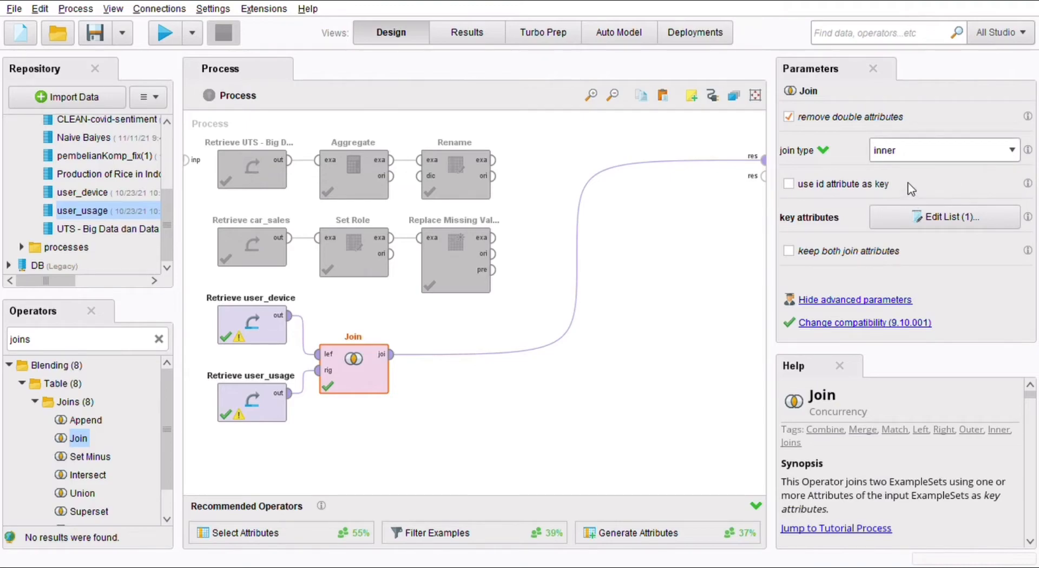
pyautogui.press('Down')
pyautogui.press('Down')
pyautogui.press('Up')
pyautogui.press('Up')
pyautogui.click(165, 33)
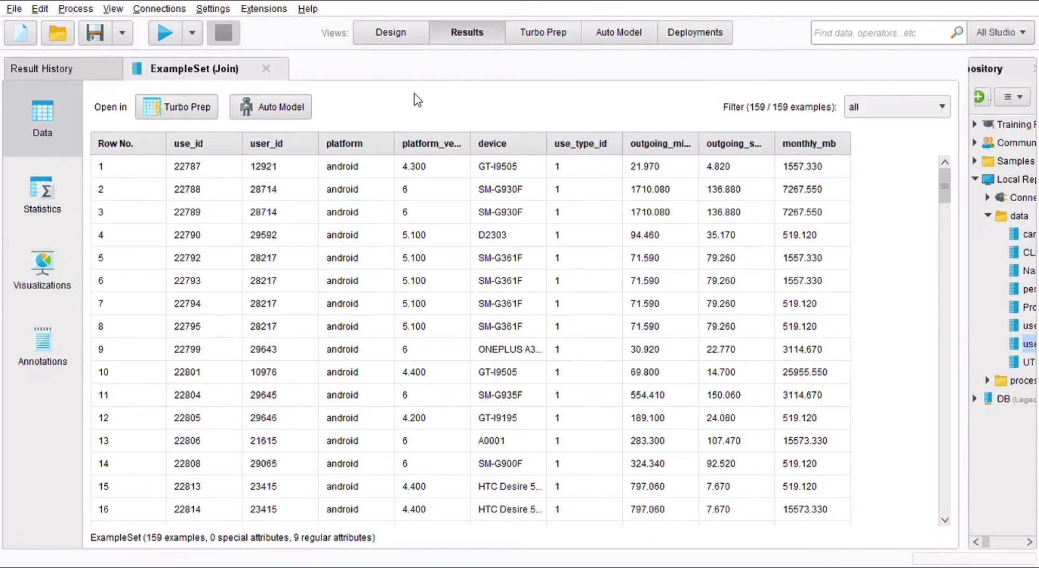
# Disable the Retrieve user_device, Retrieve user_usage and Join operators together
pyautogui.click(401, 29)
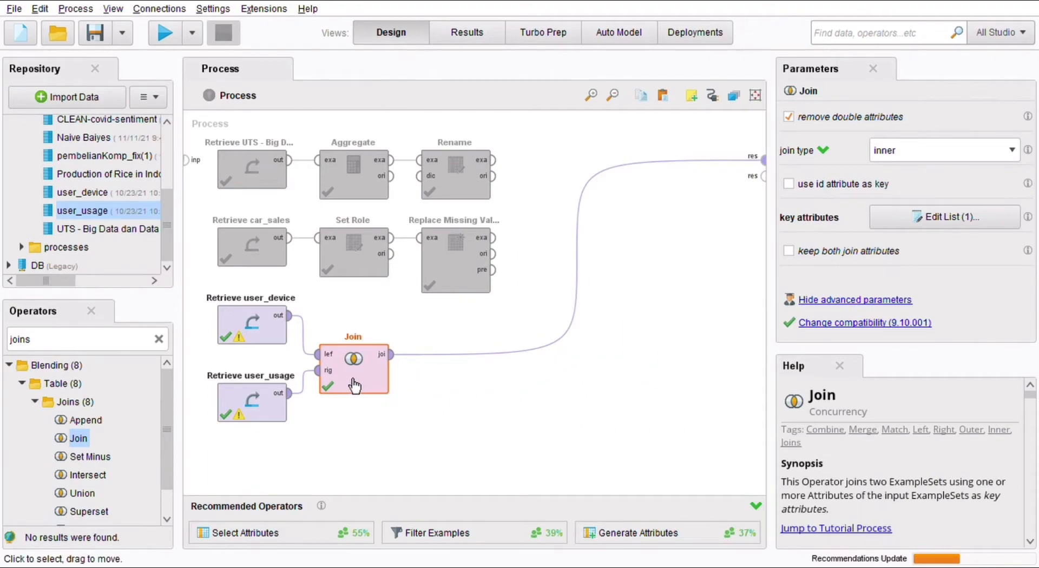
pyautogui.moveTo(437, 444)
pyautogui.mouseDown()
pyautogui.moveTo(116, 282)
pyautogui.moveTo(177, 275)
pyautogui.mouseUp()
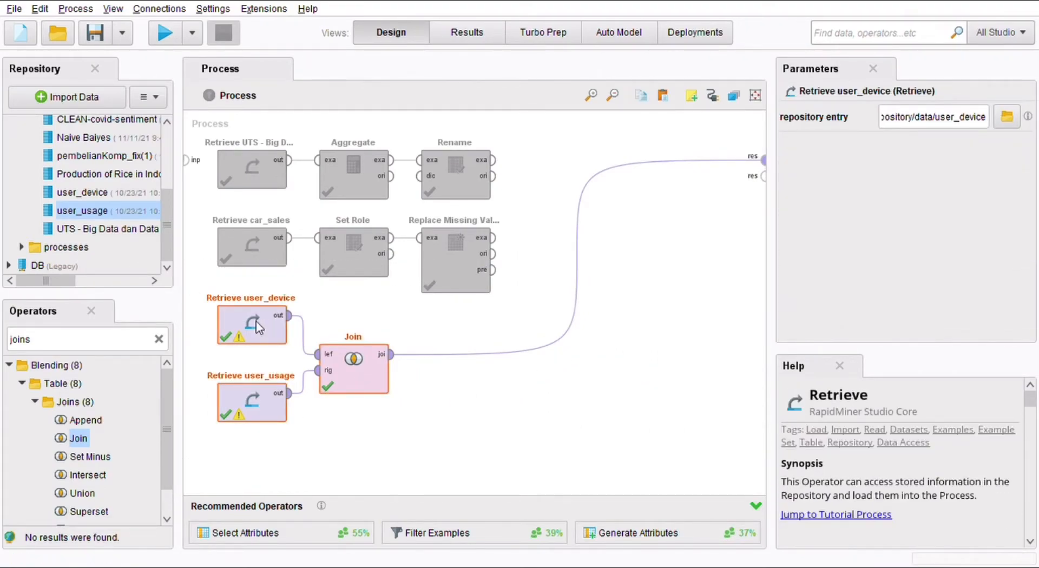
pyautogui.hotkey('ctrl', 'e')
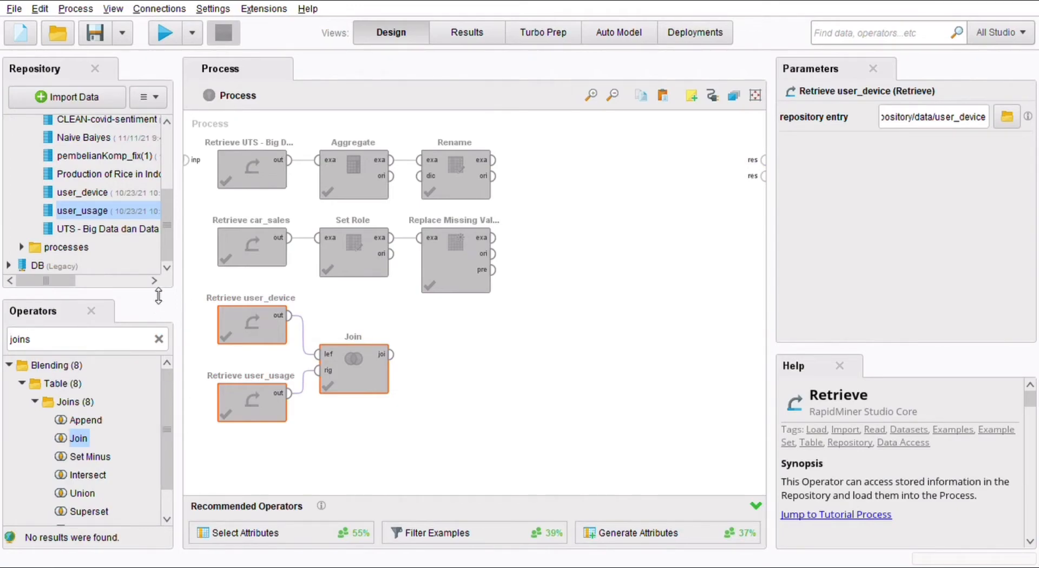
# Add the Golf and Golf-Testset datasets from the Samples repository beside Join, with Golf above Golf-Testset
pyautogui.scroll(5, 167, 217)
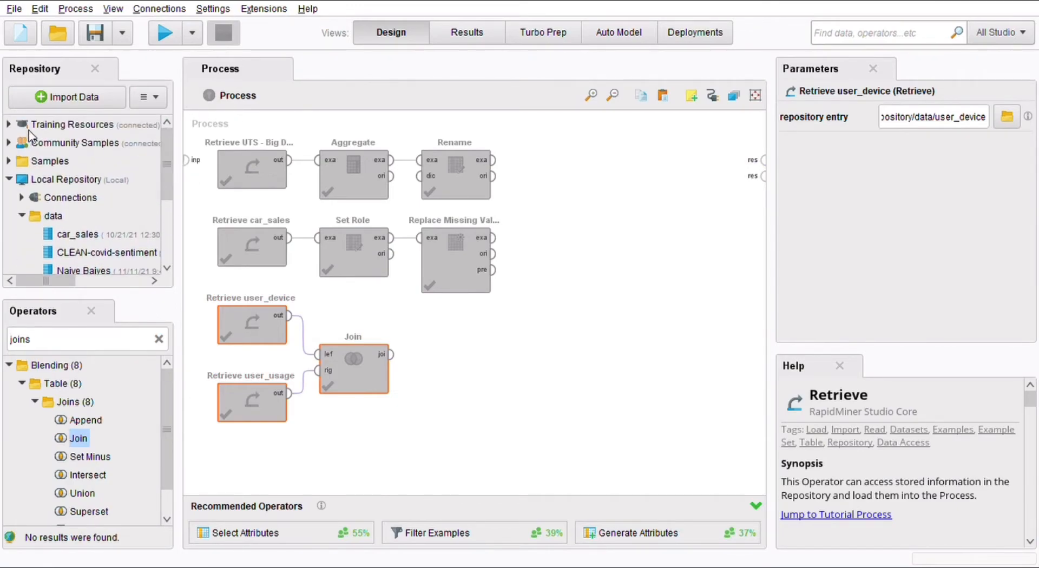
pyautogui.click(22, 216)
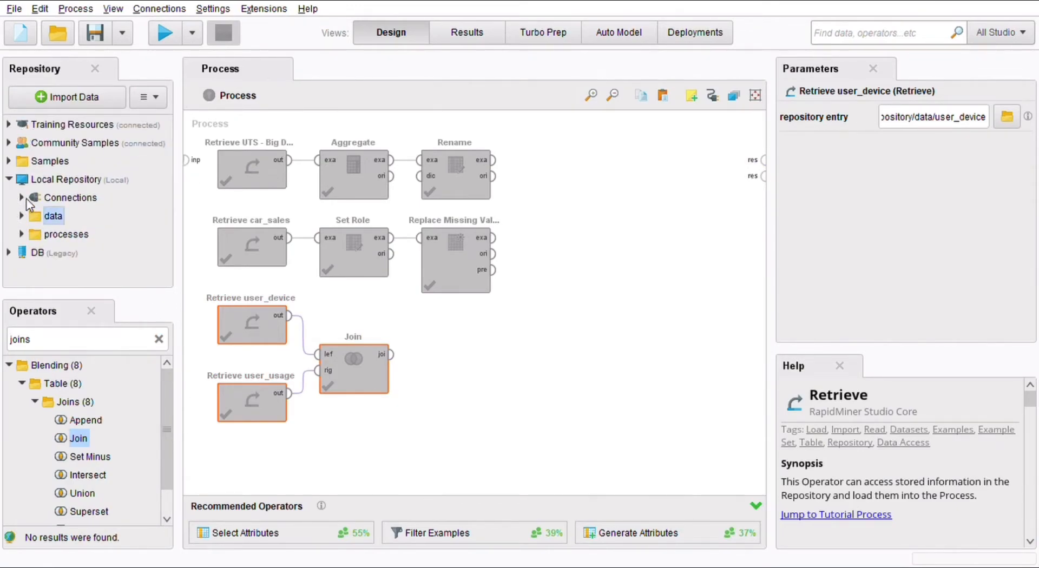
pyautogui.click(9, 179)
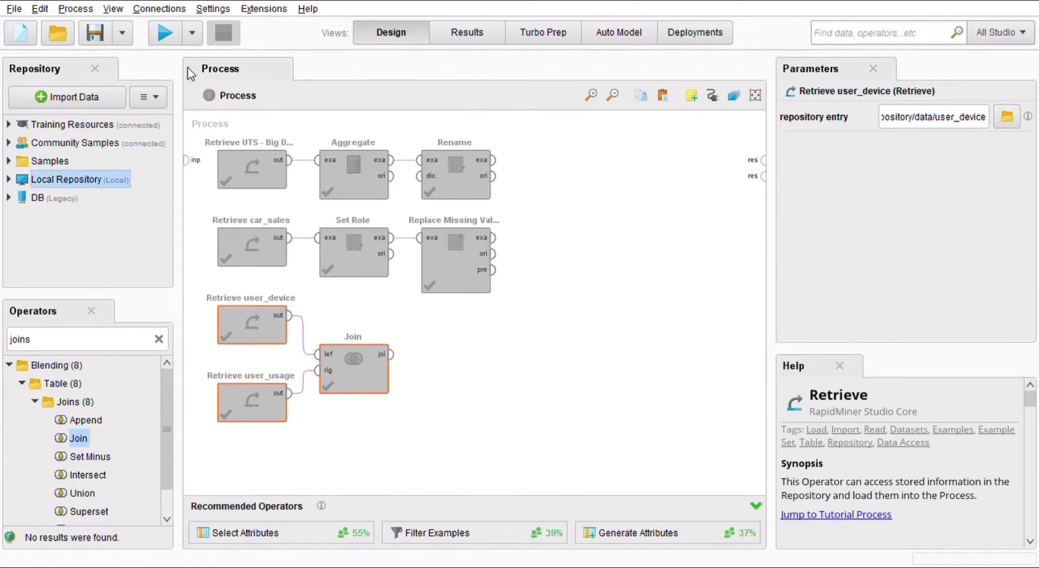
pyautogui.click(9, 160)
pyautogui.click(22, 179)
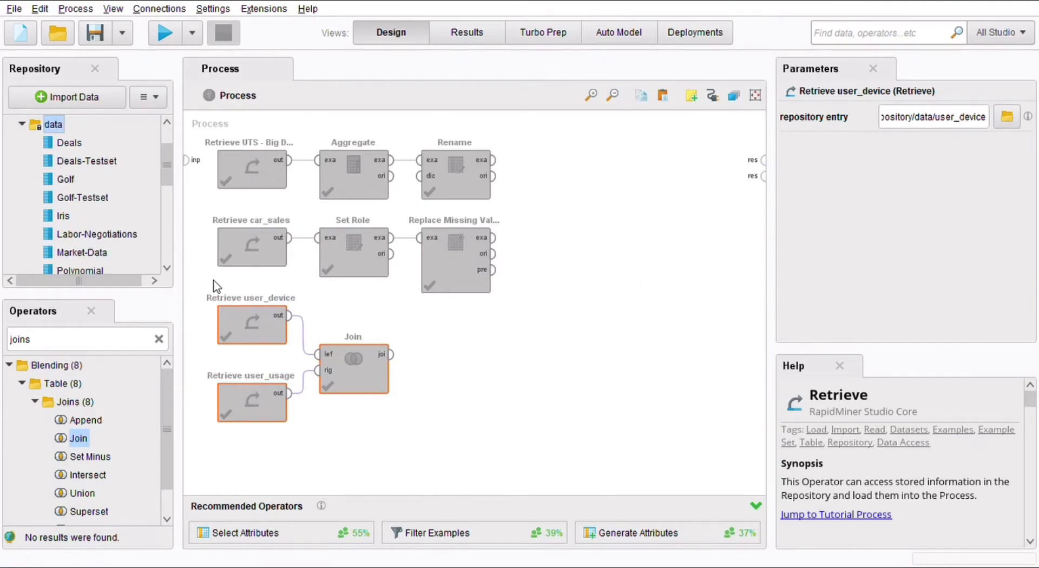
pyautogui.click(60, 181)
pyautogui.moveTo(59, 184); pyautogui.dragTo(469, 331)
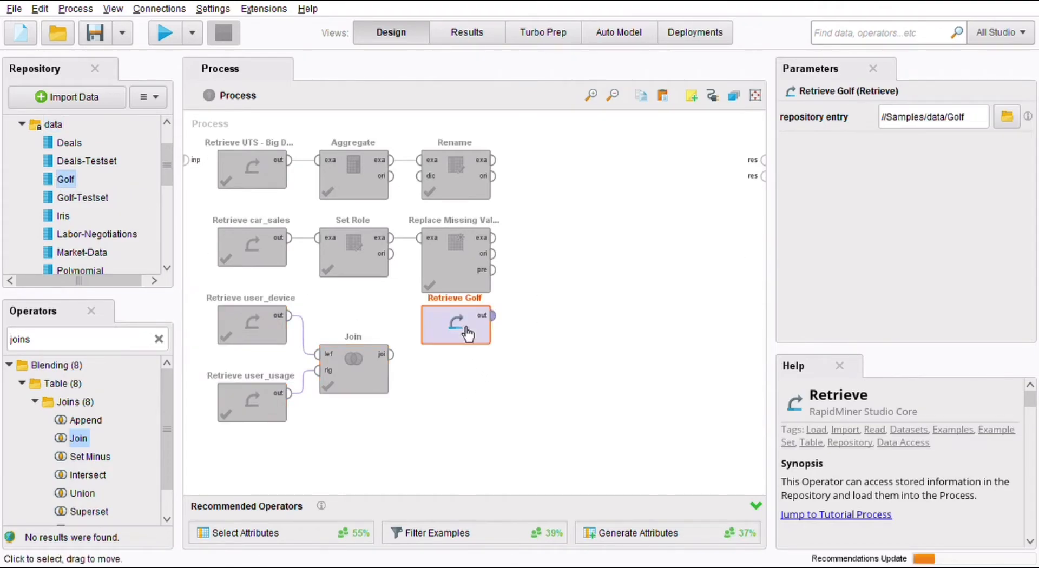
pyautogui.moveTo(70, 196); pyautogui.dragTo(464, 403)
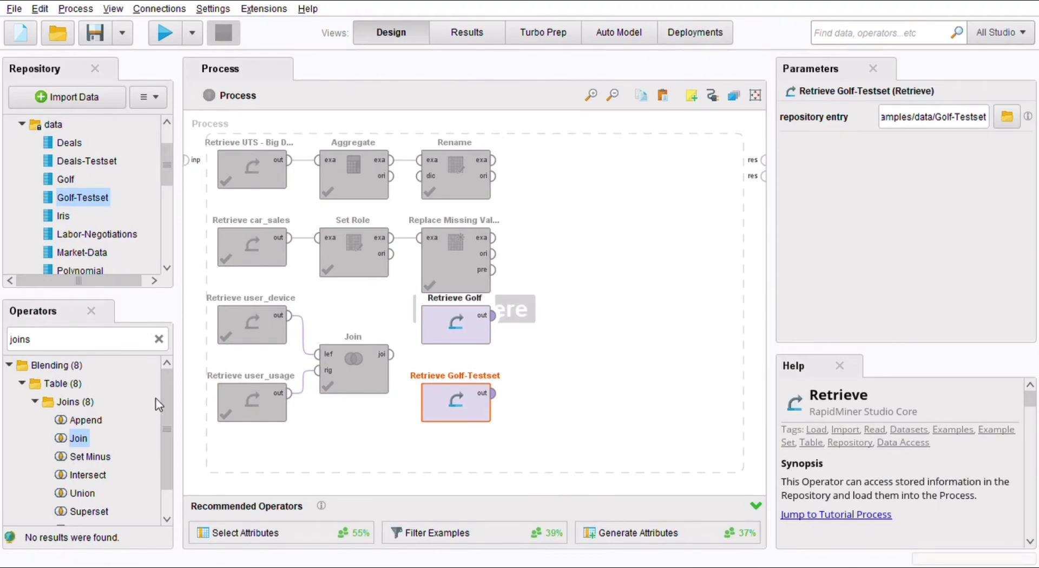
# Add an Append operator beside the two Golf datasets, disable it and place it midway between them
pyautogui.moveTo(84, 423); pyautogui.dragTo(608, 334)
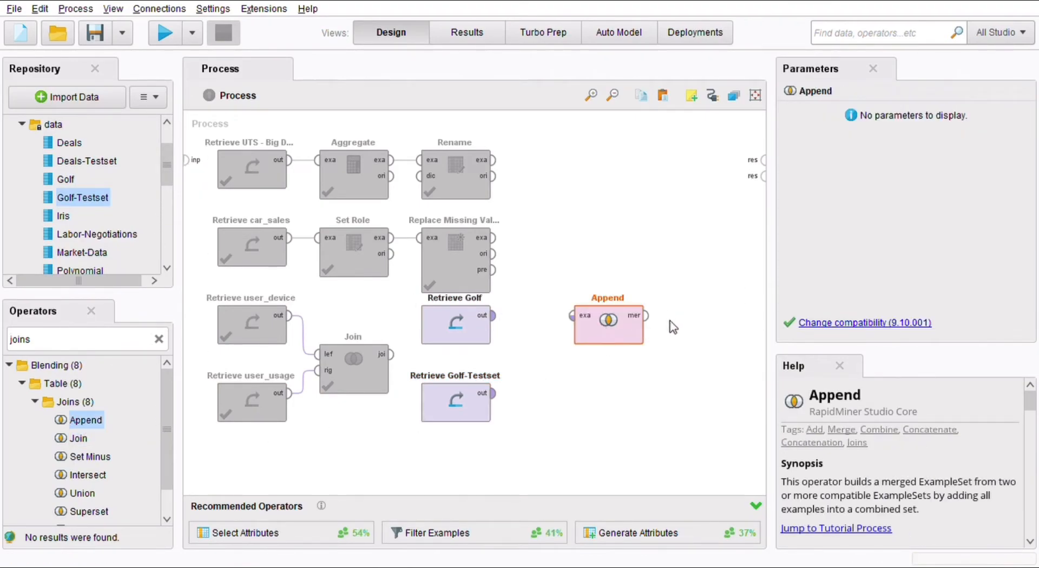
pyautogui.hotkey('ctrl', 'e')
pyautogui.moveTo(604, 359); pyautogui.dragTo(595, 374)
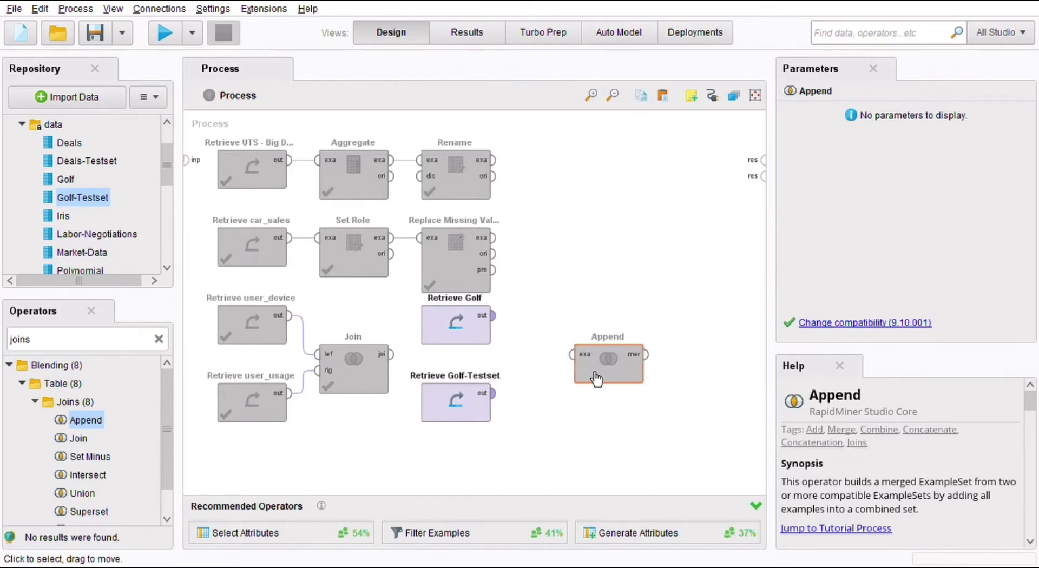
# Connect Retrieve Golf and Retrieve Golf-Testset each to its own process result and run the process
pyautogui.doubleClick(496, 321)
pyautogui.doubleClick(494, 393)
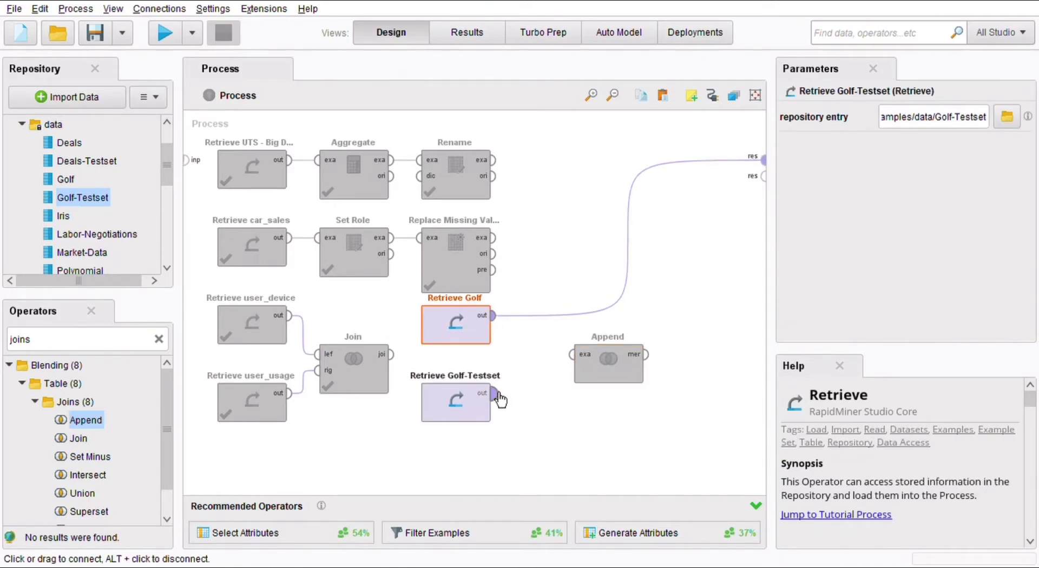
pyautogui.click(160, 37)
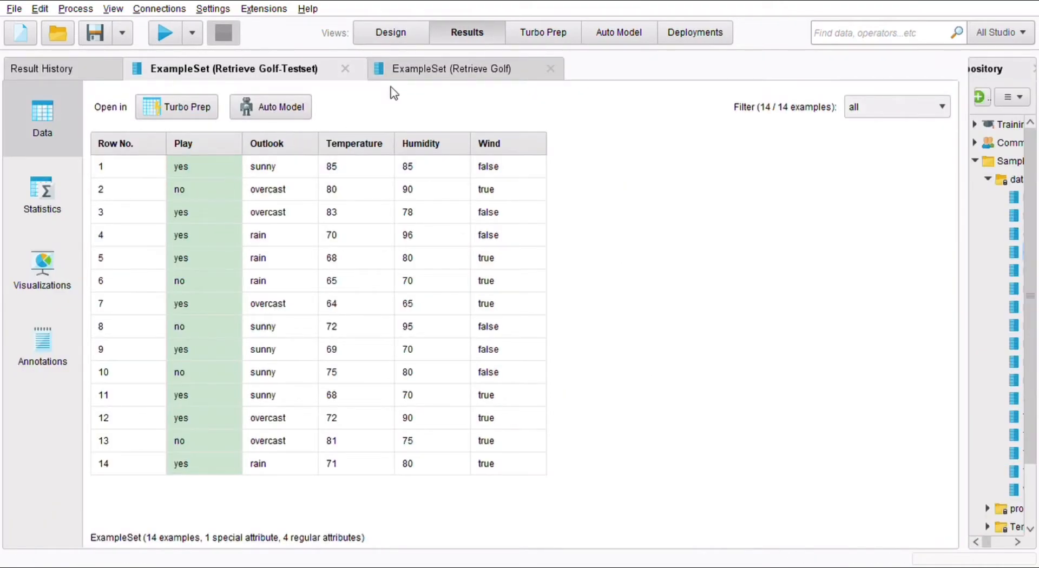
# Examine the Golf table, sorting it by its different attributes, and compare it with the Golf-Testset table
pyautogui.click(414, 70)
pyautogui.click(210, 146)
pyautogui.click(262, 142)
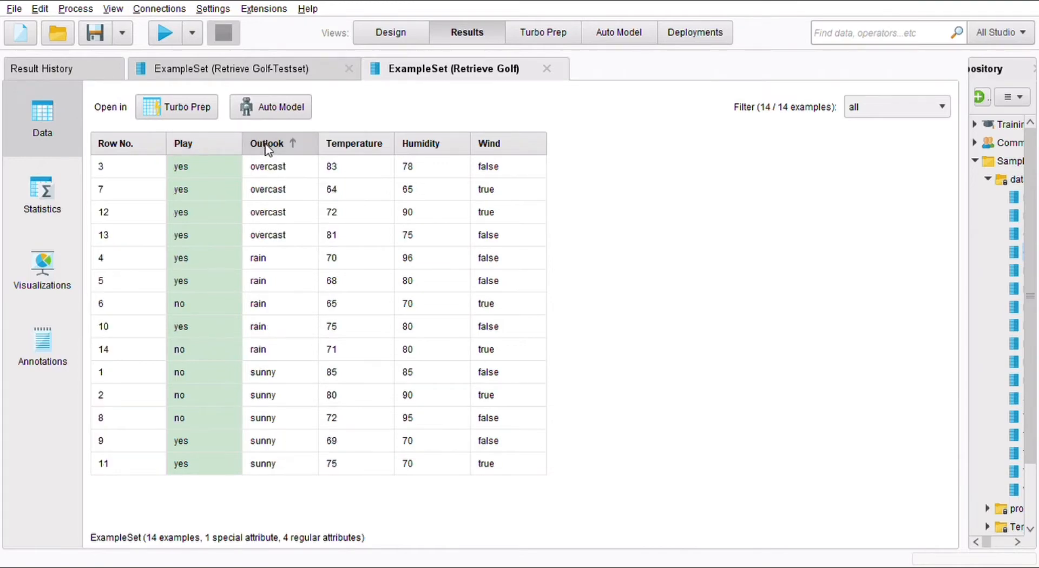
pyautogui.click(382, 144)
pyautogui.click(457, 142)
pyautogui.click(499, 141)
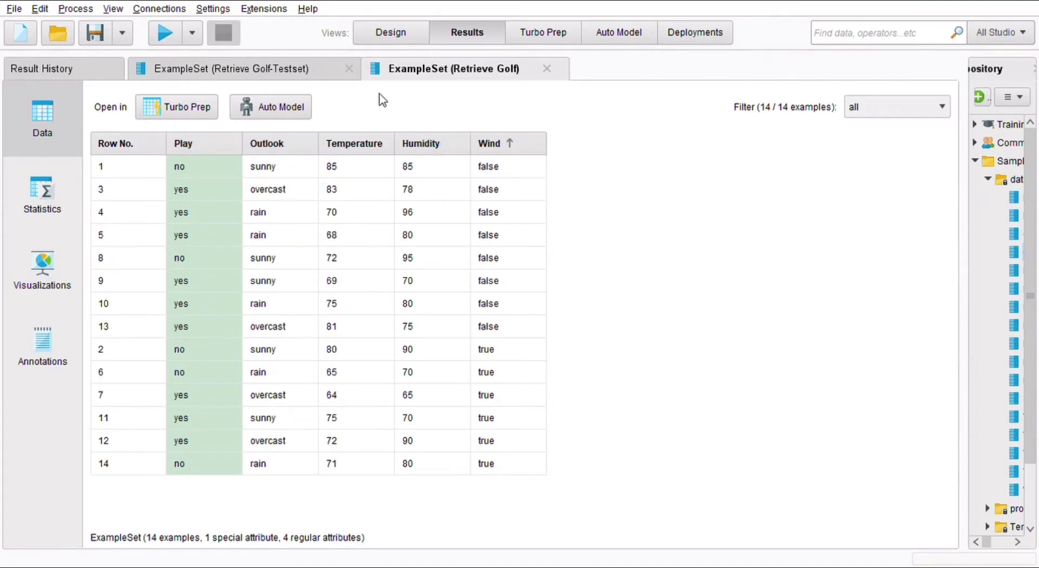
pyautogui.click(302, 70)
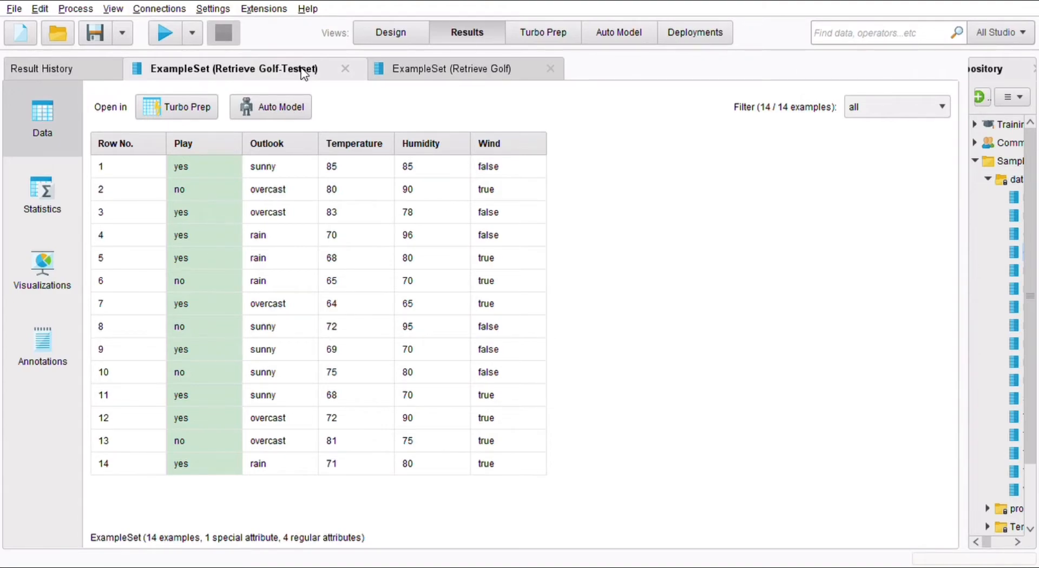
# Return to the process design and enable the Append operator again
pyautogui.click(401, 34)
pyautogui.click(605, 382)
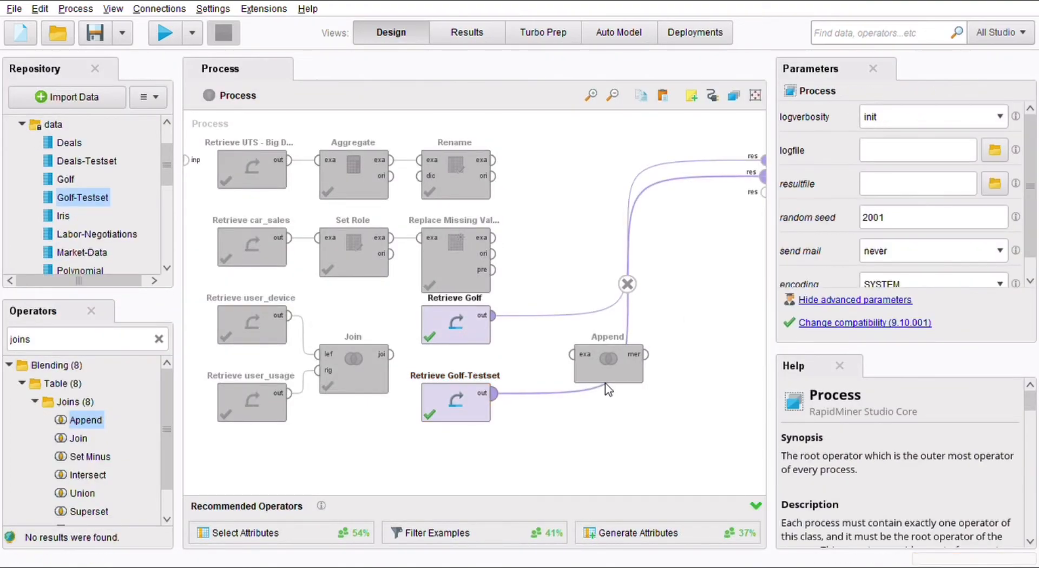
pyautogui.click(599, 369)
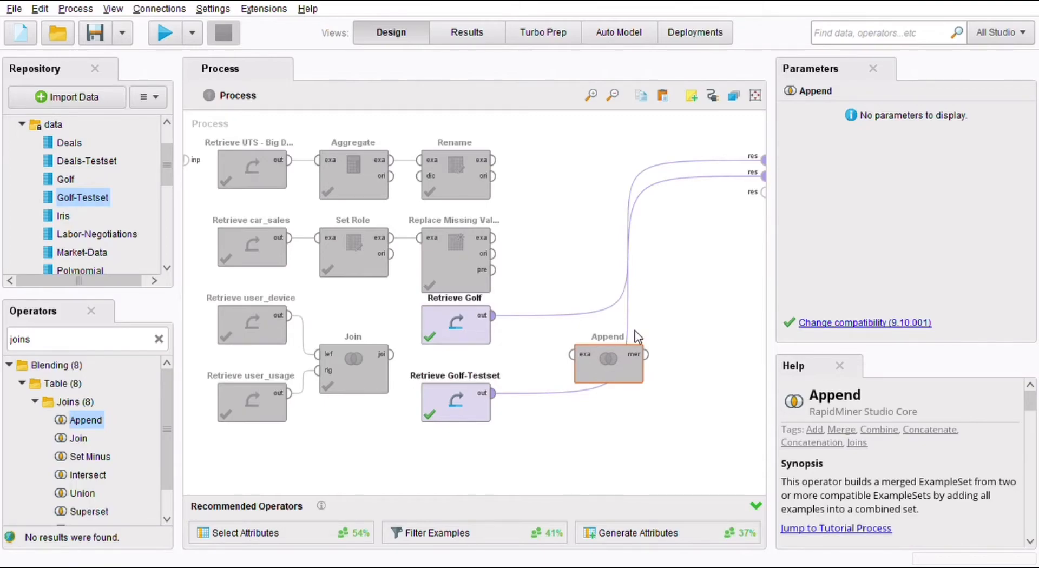
# Disconnect Retrieve Golf and Retrieve Golf-Testset from the process results
pyautogui.moveTo(635, 323)
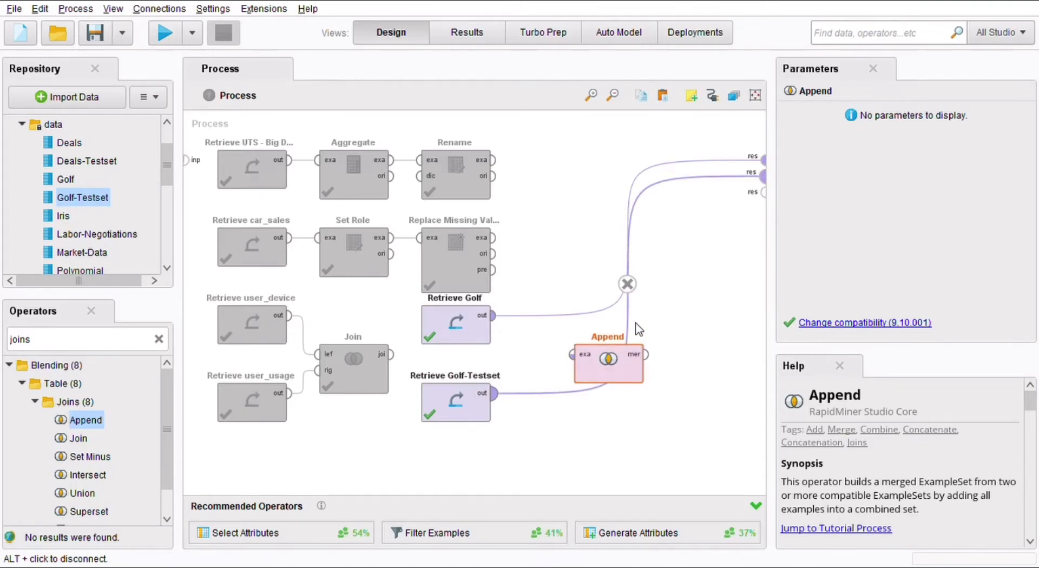
pyautogui.click(628, 265)
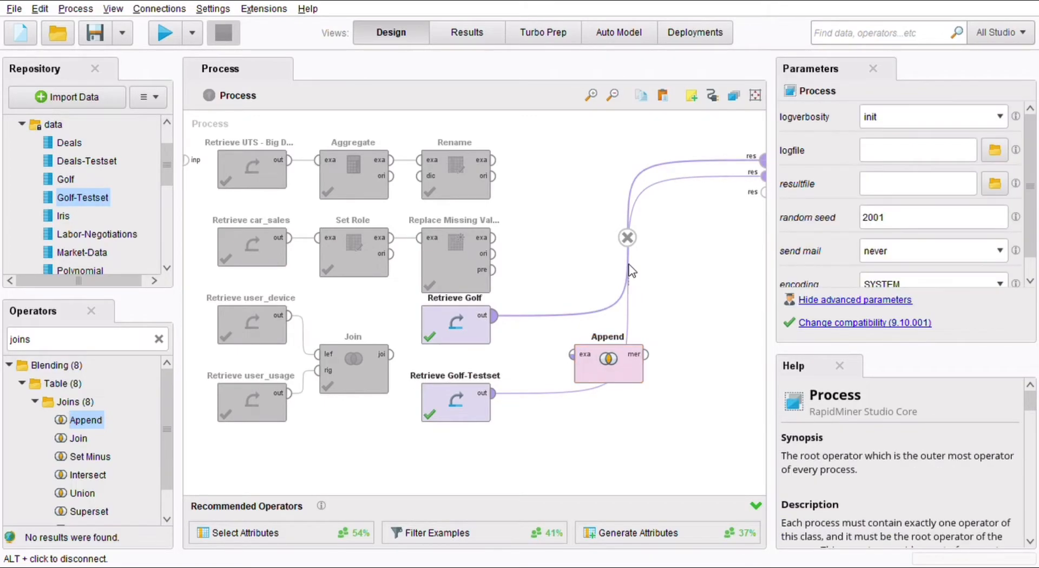
pyautogui.click(627, 238)
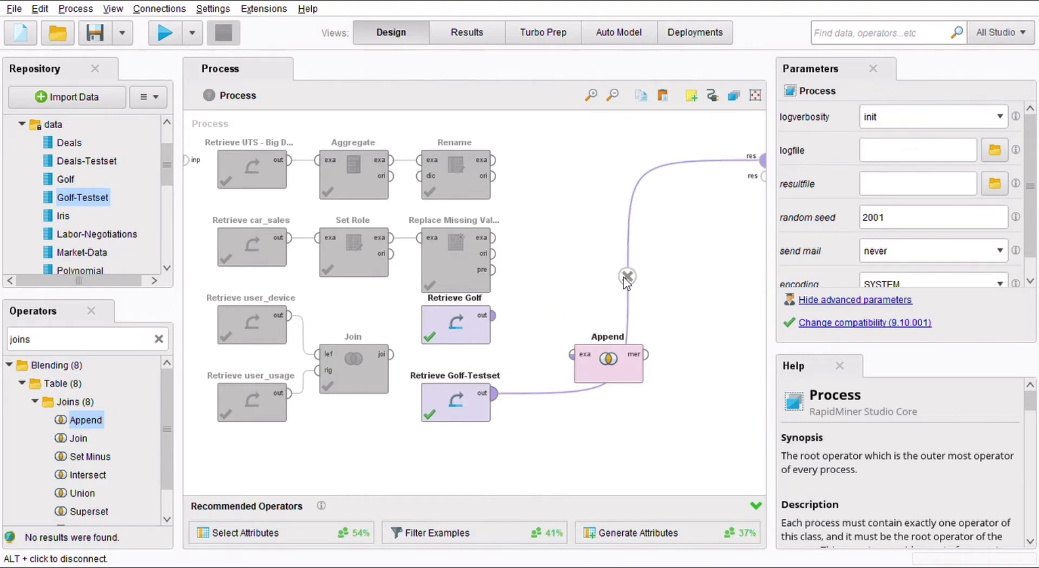
pyautogui.click(626, 277)
# Connect Retrieve Golf and Retrieve Golf-Testset to the Append inputs and its merged output to the process result
pyautogui.click(493, 316)
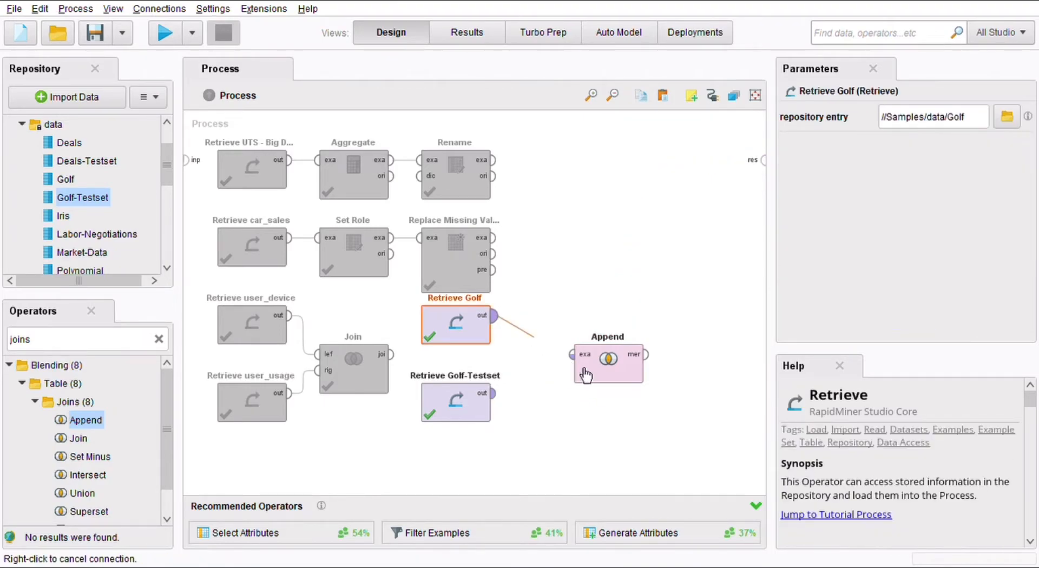
pyautogui.click(572, 356)
pyautogui.click(493, 393)
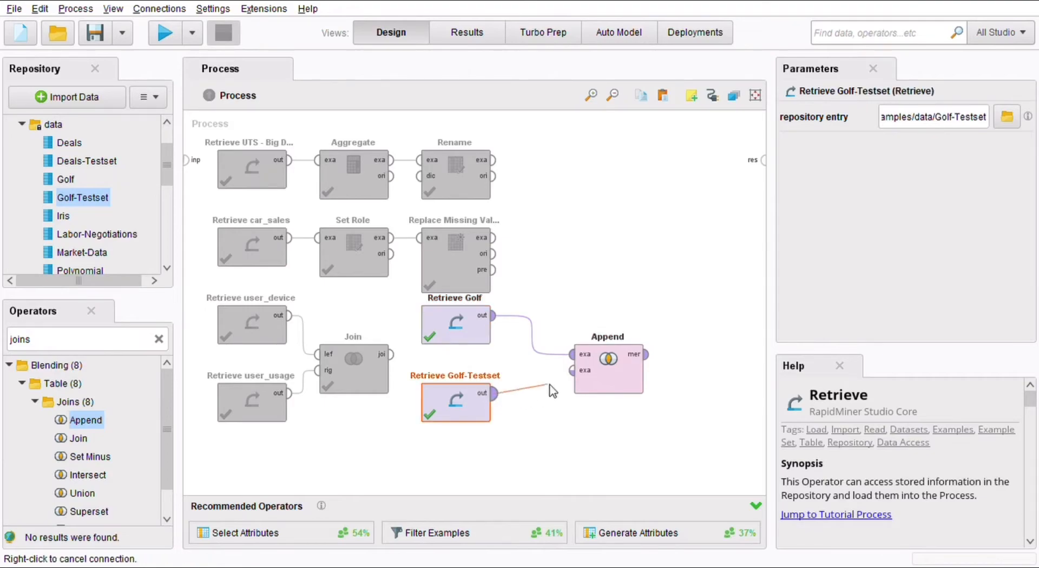
pyautogui.click(572, 371)
pyautogui.click(647, 355)
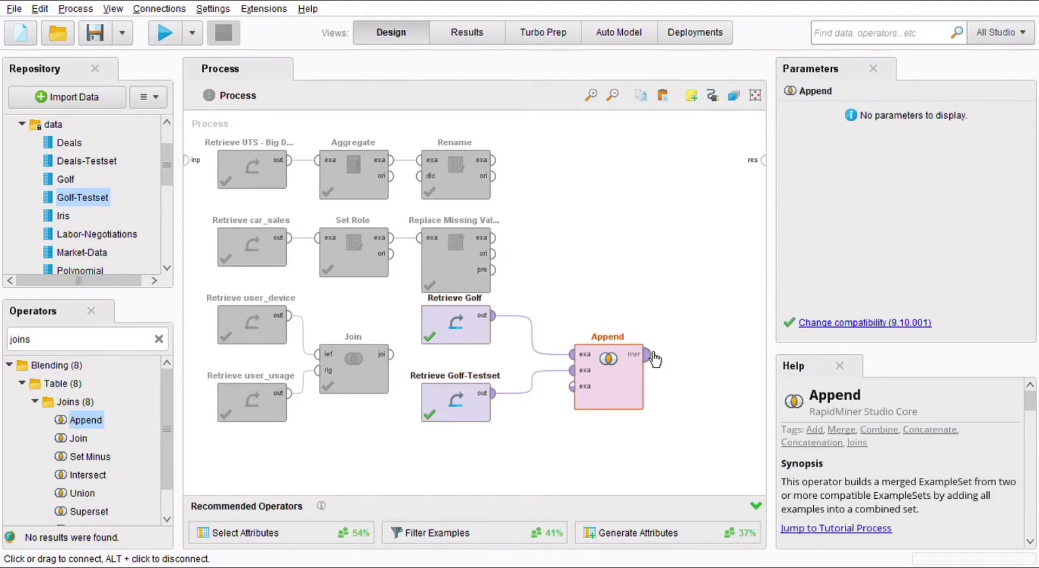
pyautogui.doubleClick(650, 355)
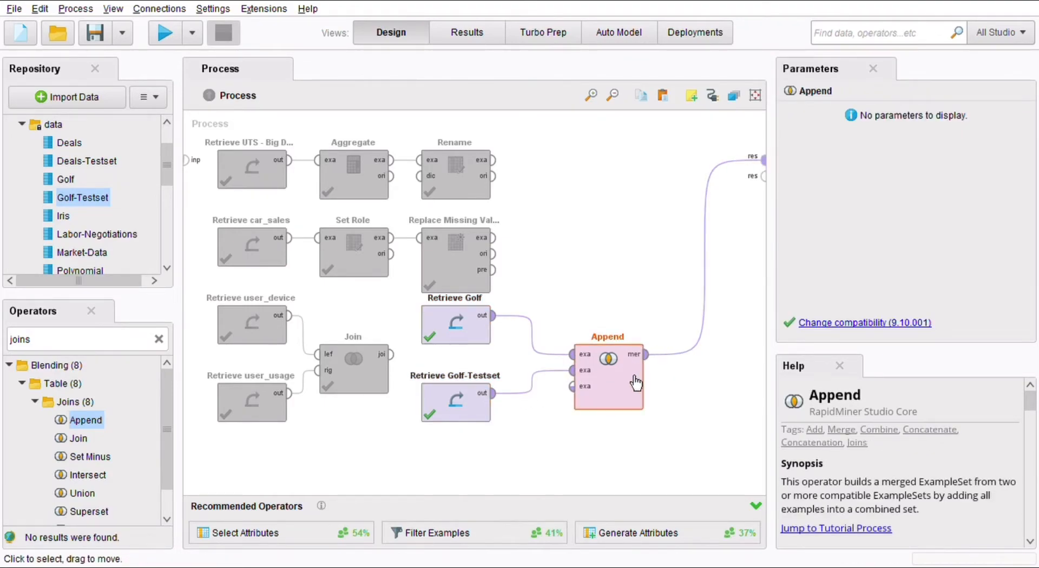
pyautogui.click(480, 325)
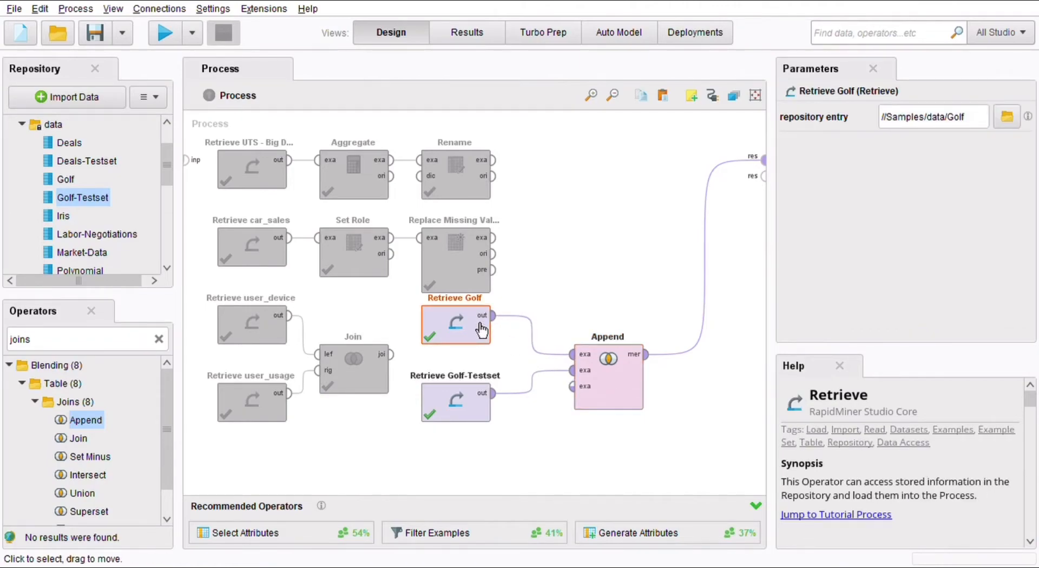
pyautogui.moveTo(480, 324); pyautogui.dragTo(481, 364)
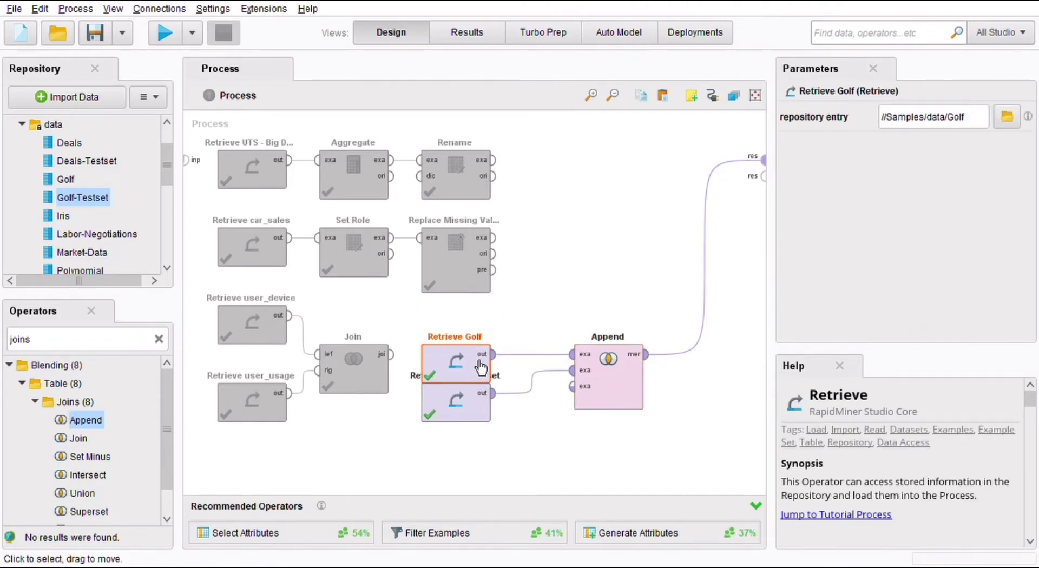
pyautogui.hotkey('ctrl', 'z')
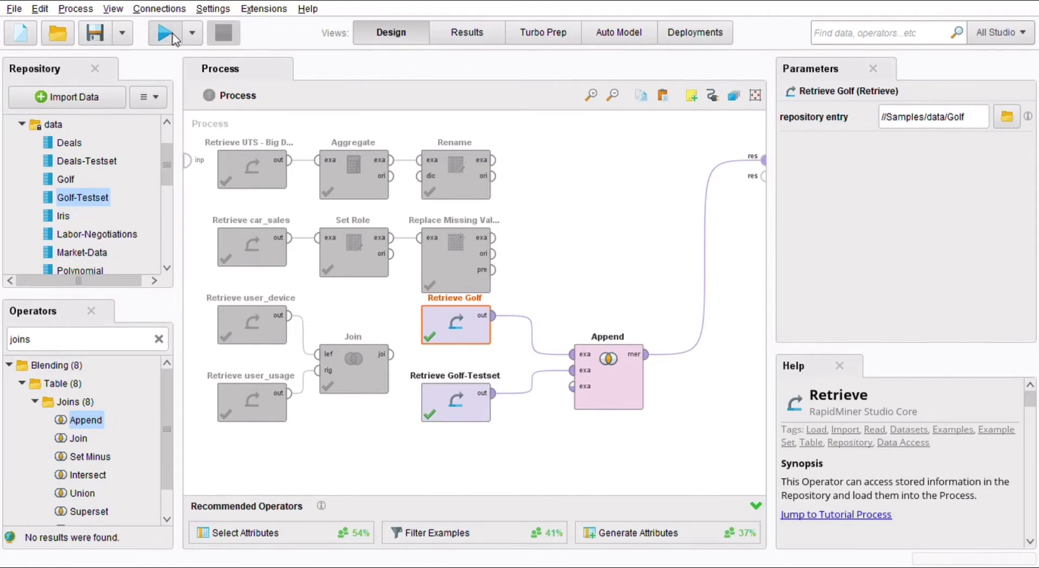
# Run the process and examine the appended Golf table, sorting it by Outlook, Temperature and Humidity
pyautogui.click(173, 34)
pyautogui.scroll(-4, 364, 303)
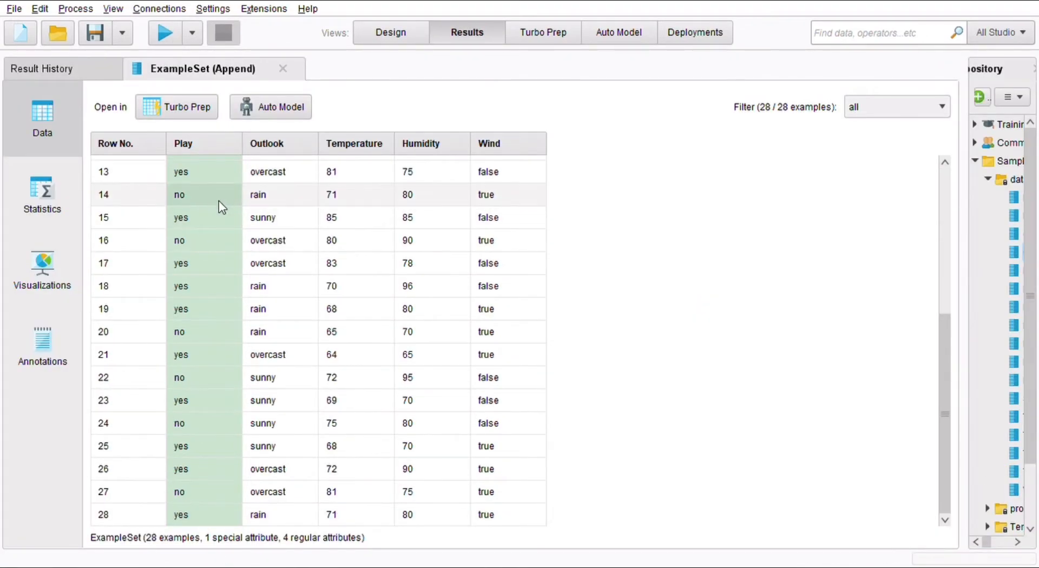
pyautogui.click(290, 140)
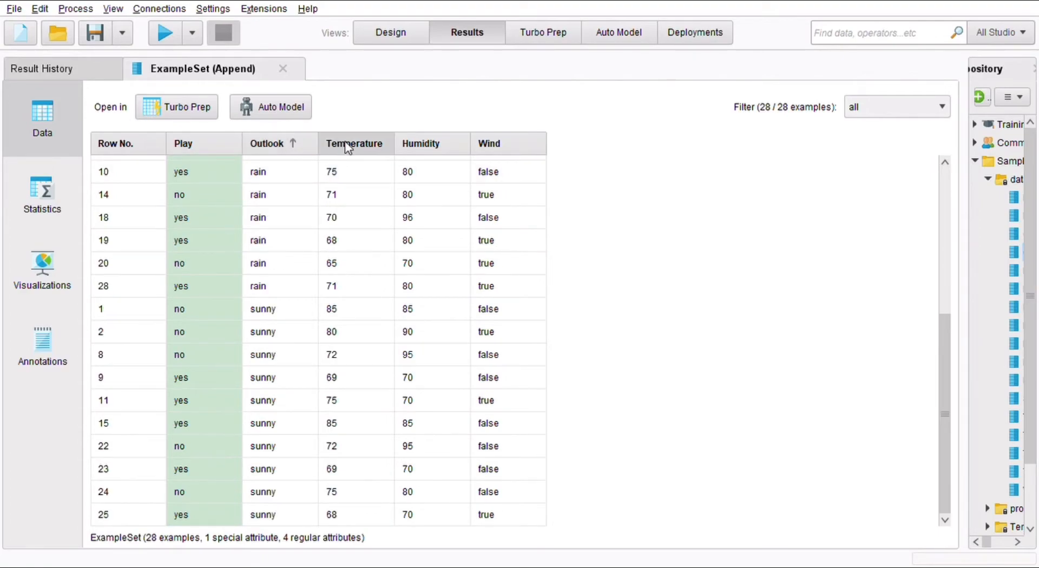
pyautogui.click(346, 143)
pyautogui.moveTo(422, 143); pyautogui.dragTo(495, 142)
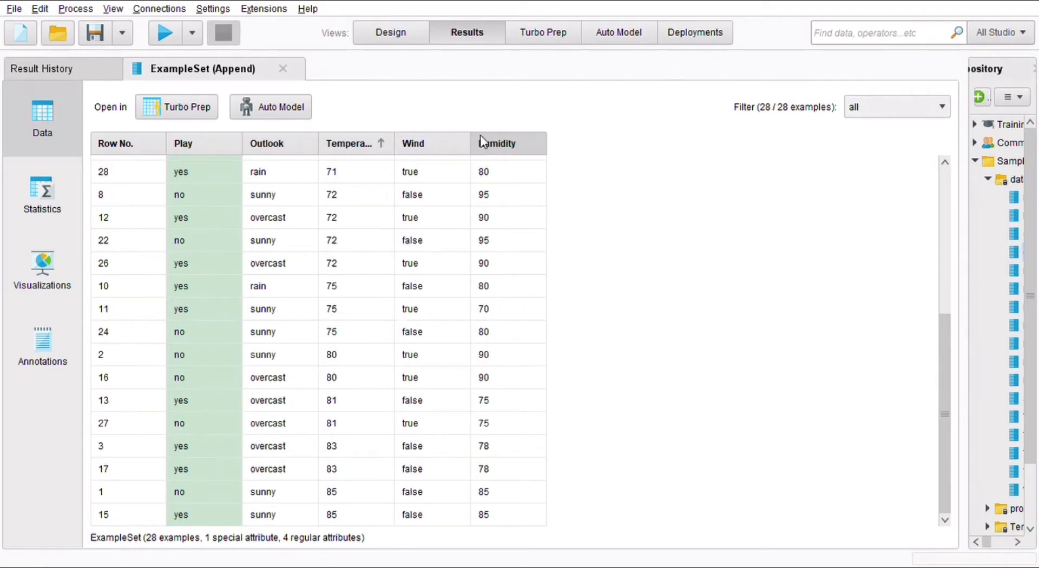
pyautogui.click(511, 143)
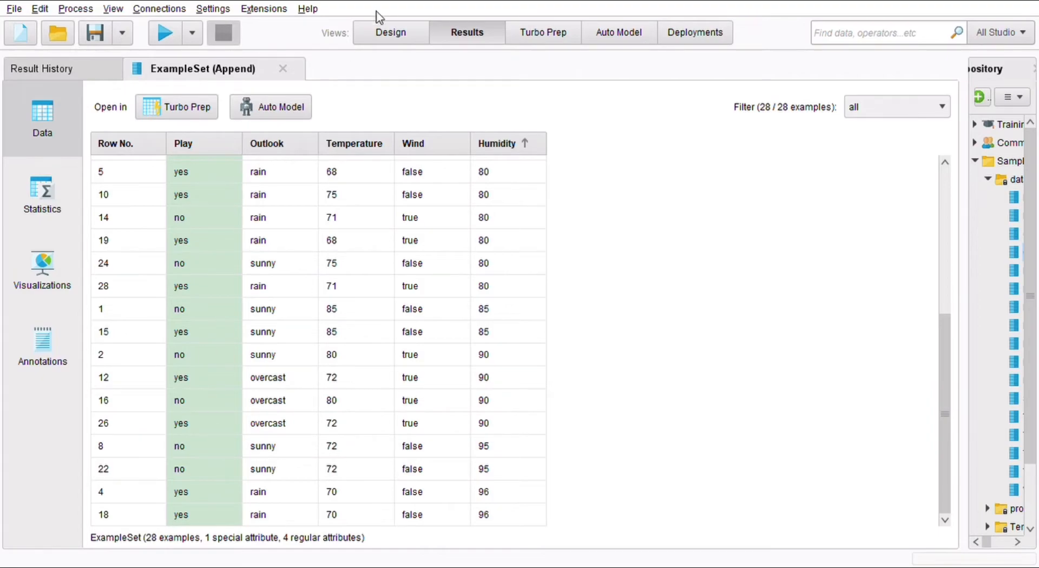
# Return to the process design and disable Retrieve Golf, Retrieve Golf-Testset and Append
pyautogui.click(390, 32)
pyautogui.click(472, 410)
pyautogui.click(605, 395)
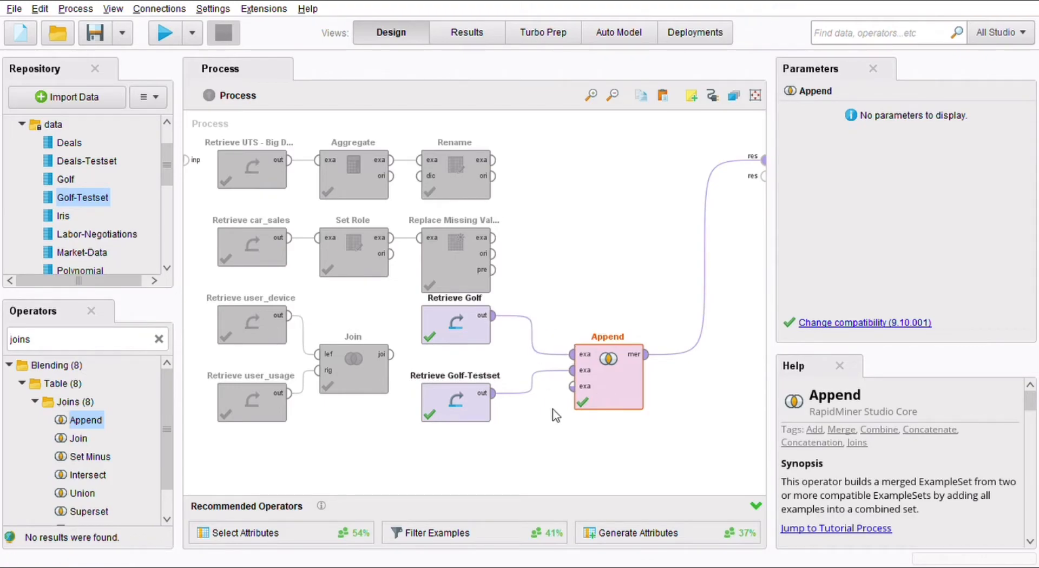
pyautogui.moveTo(636, 440); pyautogui.dragTo(402, 267)
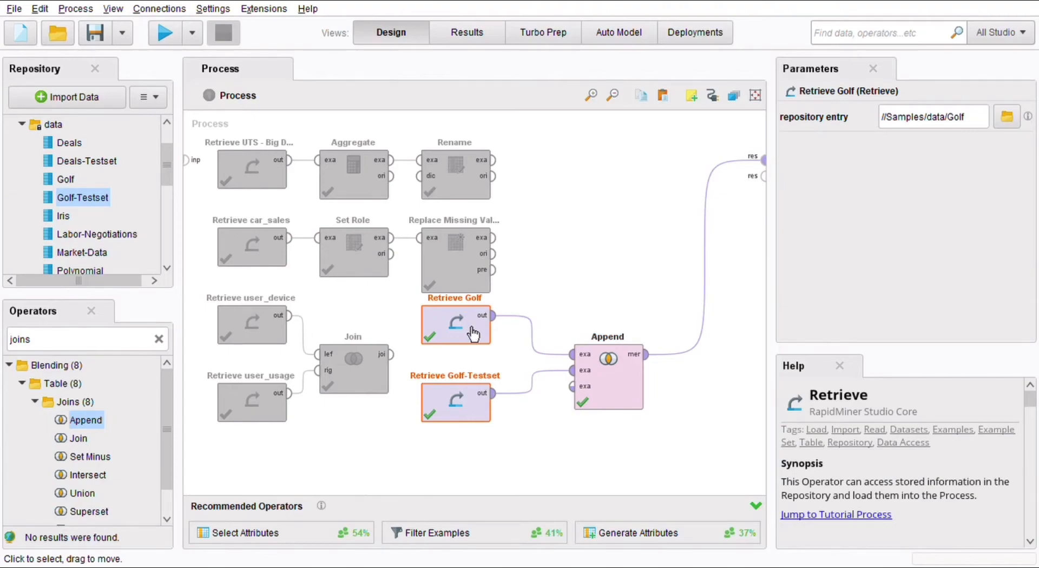
pyautogui.hotkey('ctrl', 'e')
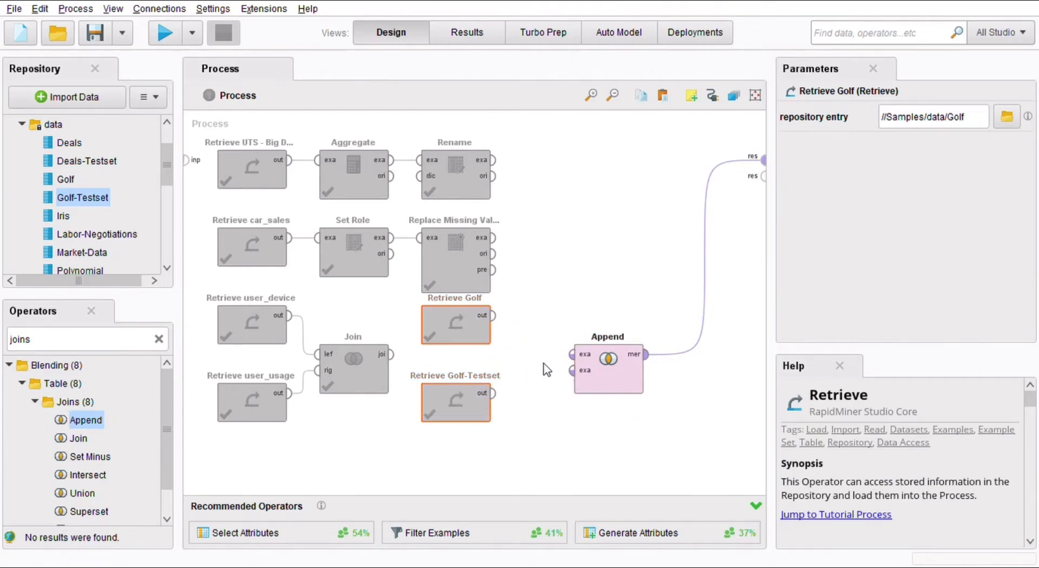
pyautogui.click(620, 390)
pyautogui.hotkey('ctrl', 'e')
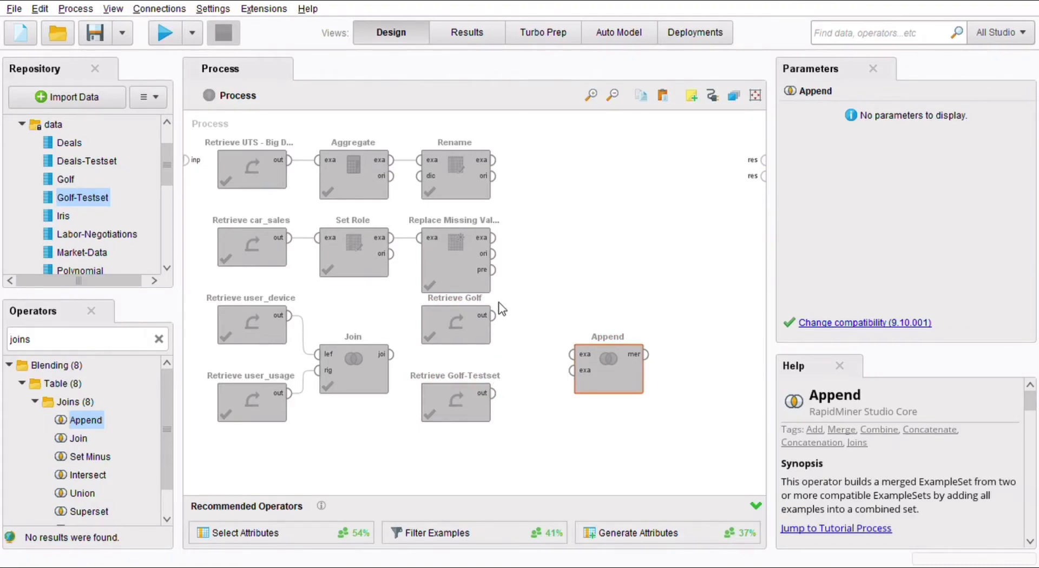
# Reconnect the Retrieve Golf and Retrieve Golf-Testset outputs to the first two Append inputs
pyautogui.click(495, 319)
pyautogui.click(572, 354)
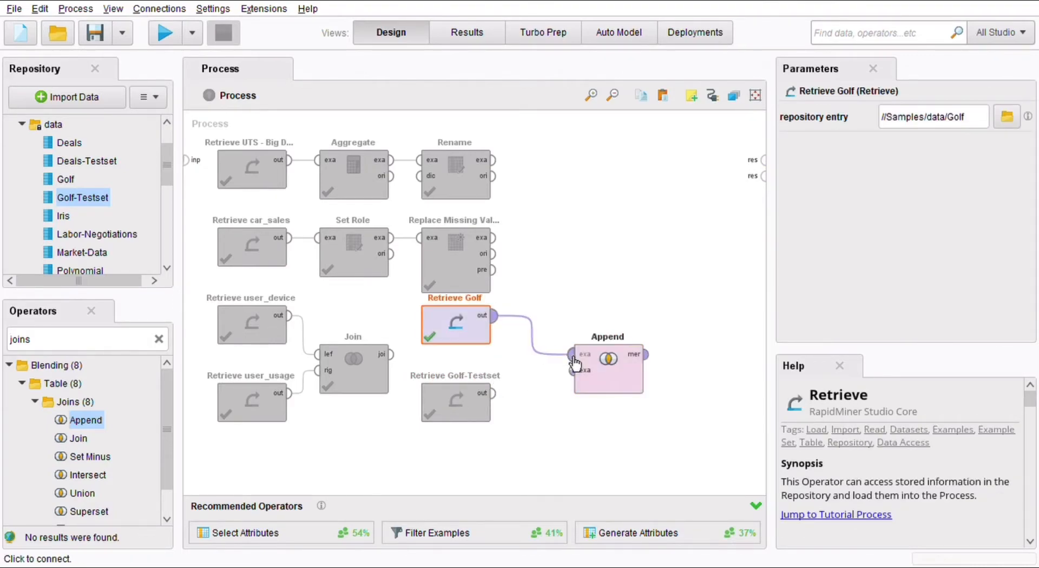
pyautogui.click(503, 399)
pyautogui.click(501, 397)
pyautogui.click(573, 370)
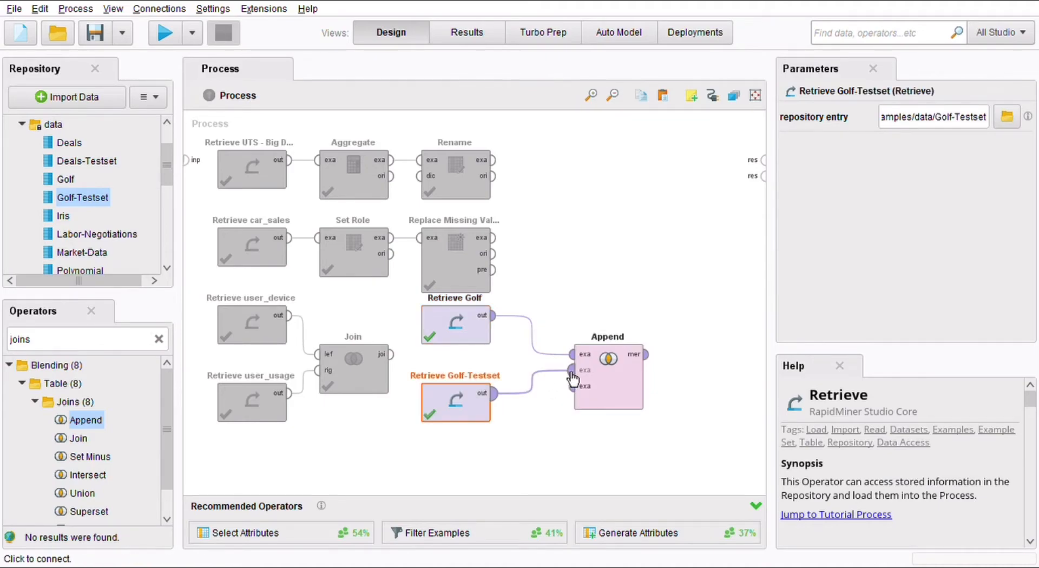
# Disable Retrieve Golf, Retrieve Golf-Testset and Append together, keeping them connected, and clear the operator search
pyautogui.click(557, 409)
pyautogui.moveTo(557, 409); pyautogui.dragTo(399, 228)
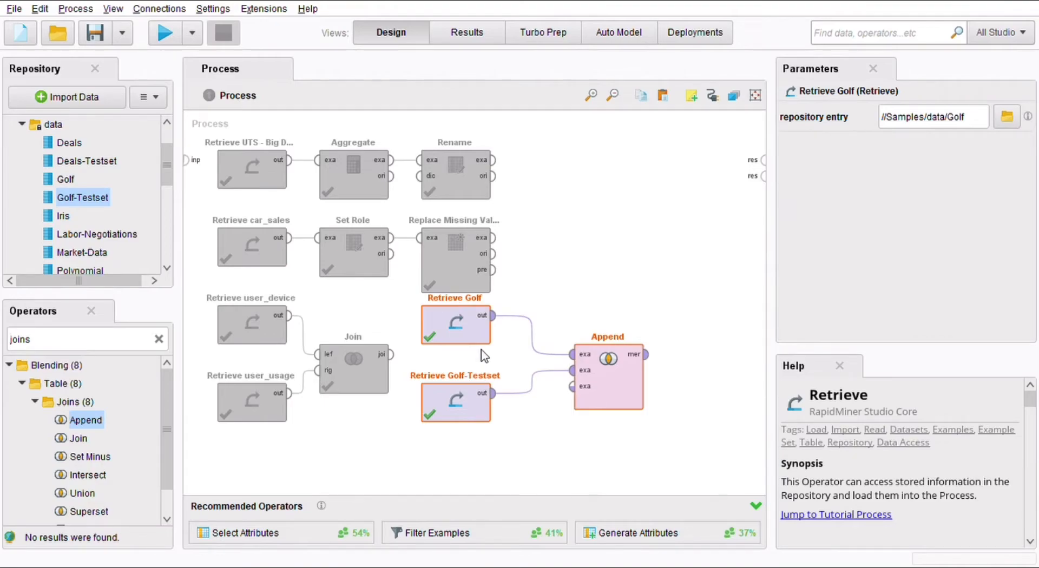
pyautogui.hotkey('ctrl', 'e')
pyautogui.click(159, 339)
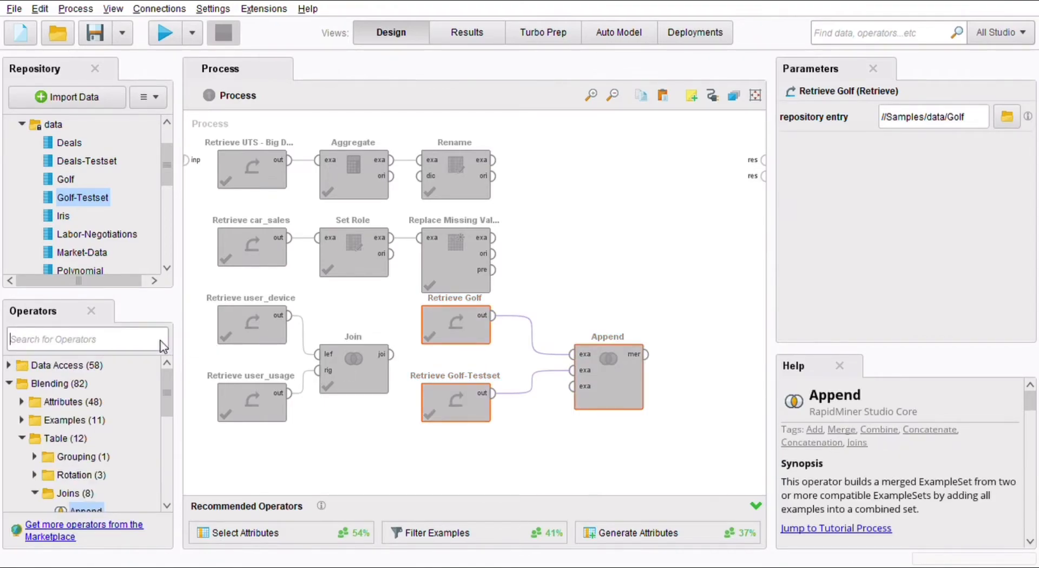
pyautogui.click(466, 173)
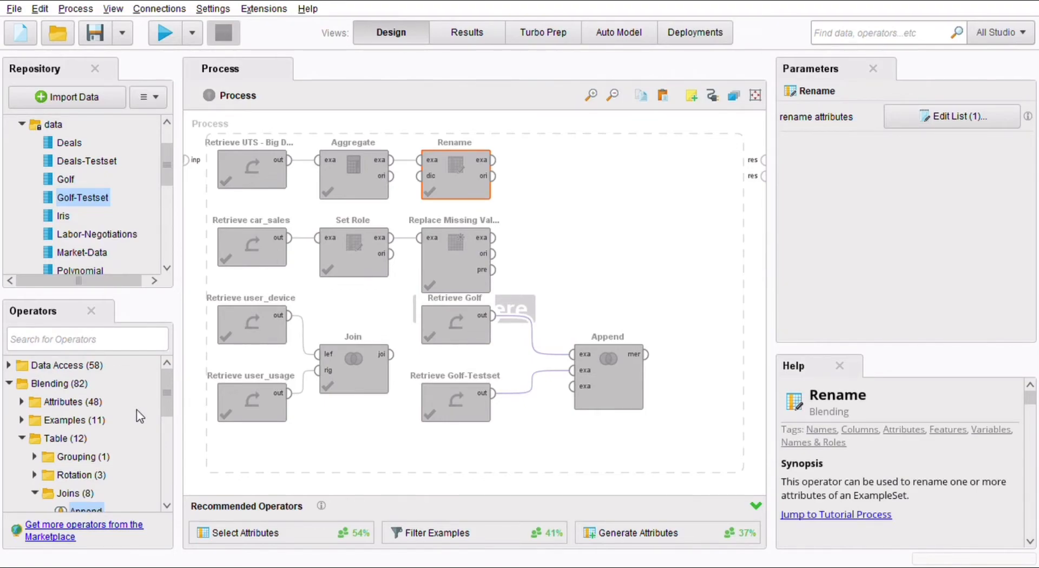
# Start a data import from My Computer and set the file location to This PC
pyautogui.click(84, 94)
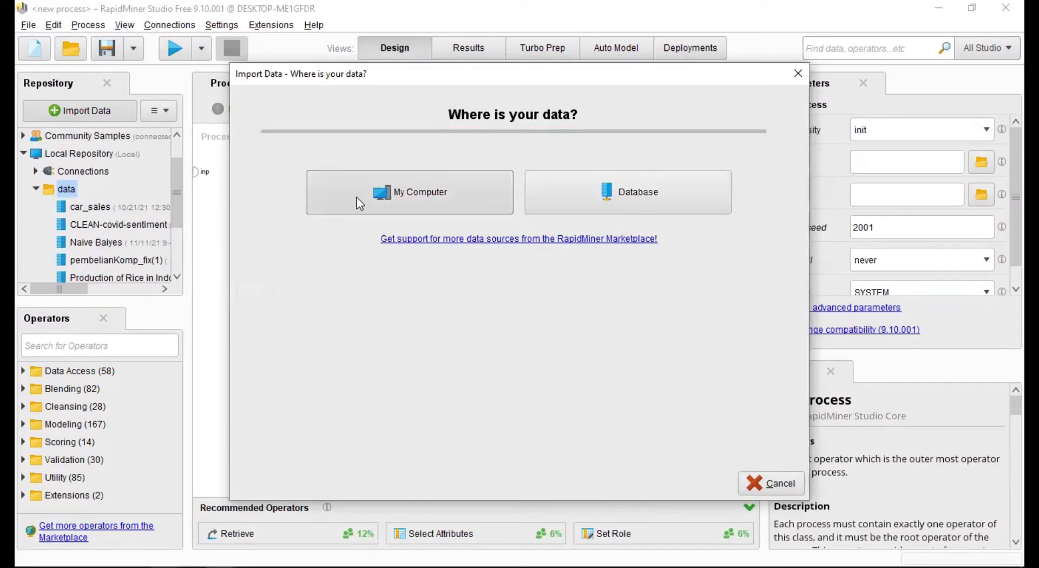
pyautogui.click(360, 204)
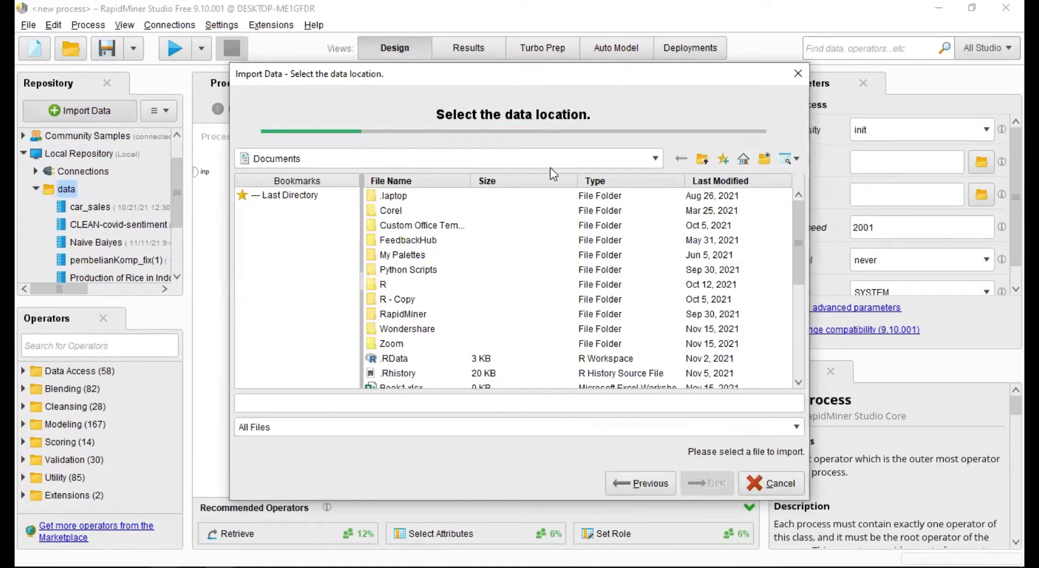
pyautogui.click(655, 158)
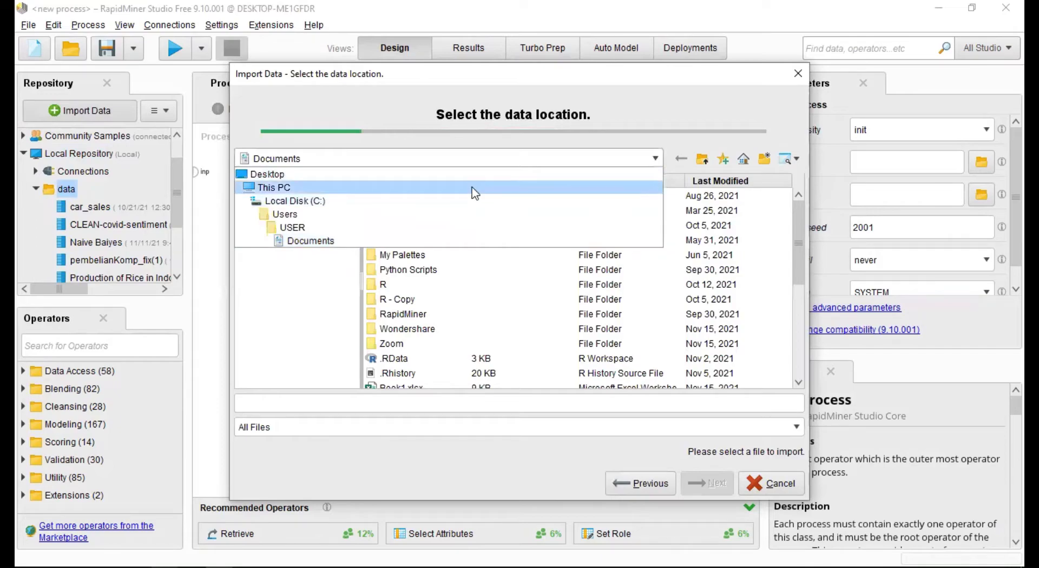
pyautogui.click(473, 188)
pyautogui.click(408, 221)
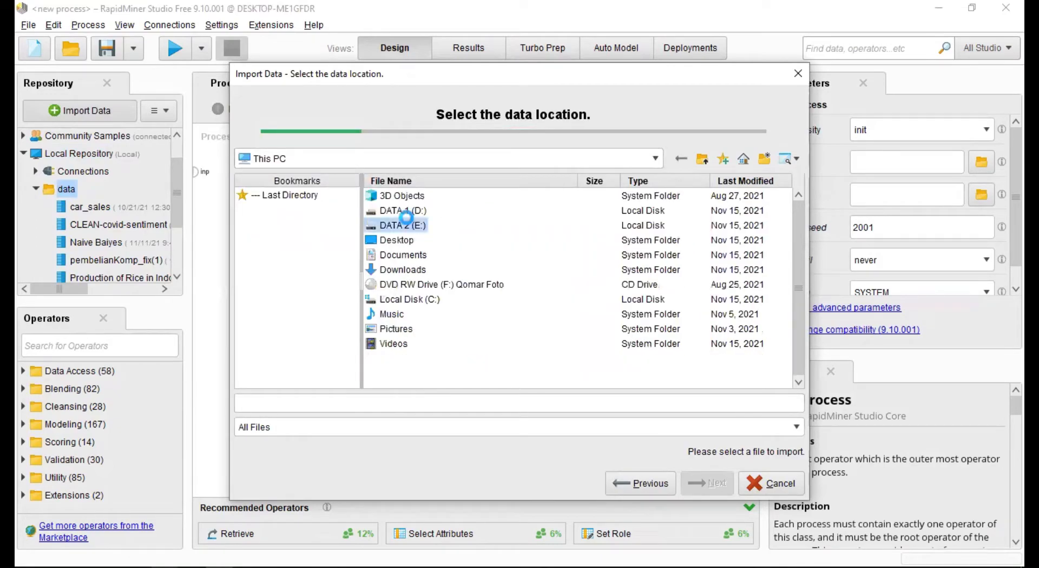
pyautogui.doubleClick(408, 221)
pyautogui.click(650, 162)
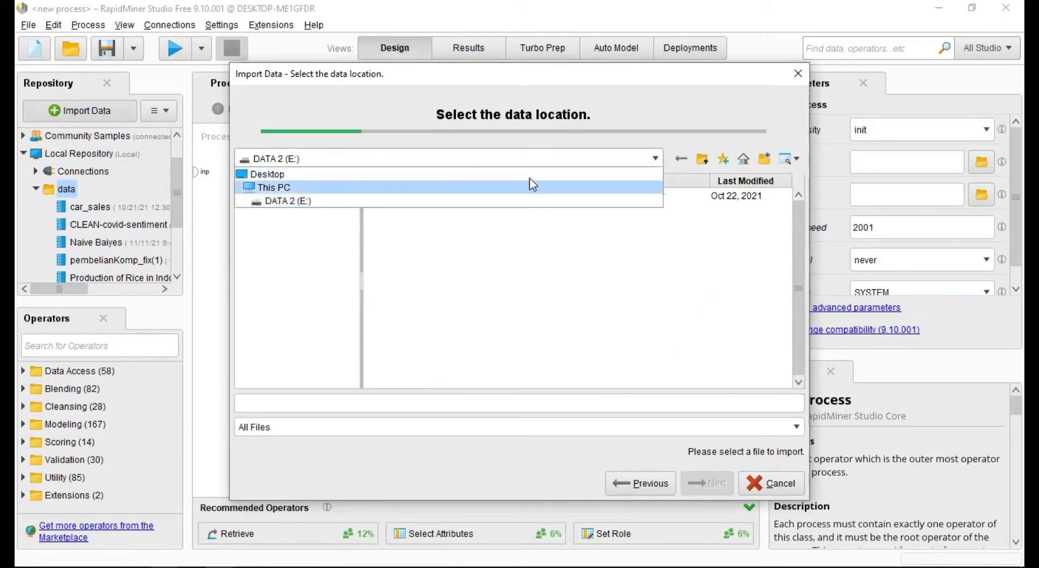
pyautogui.click(463, 189)
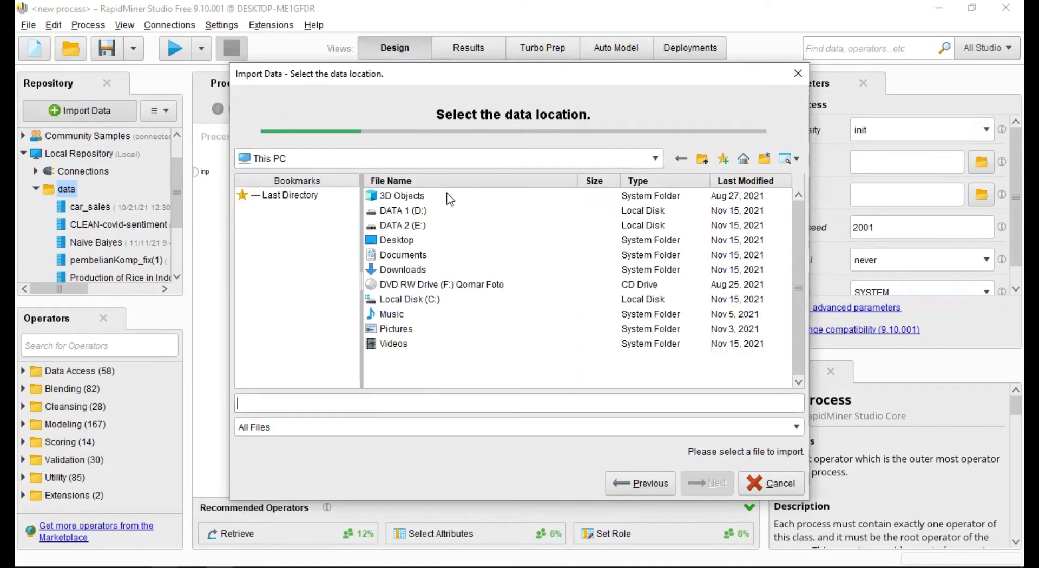
# Browse from DATA 1 (D:) through File - Data Kuliah and the Semester 3 folders to Big Data dan Data Analytics - Data - Excel dan CSV
pyautogui.doubleClick(423, 212)
pyautogui.doubleClick(424, 212)
pyautogui.click(419, 226)
pyautogui.doubleClick(419, 226)
pyautogui.doubleClick(419, 226)
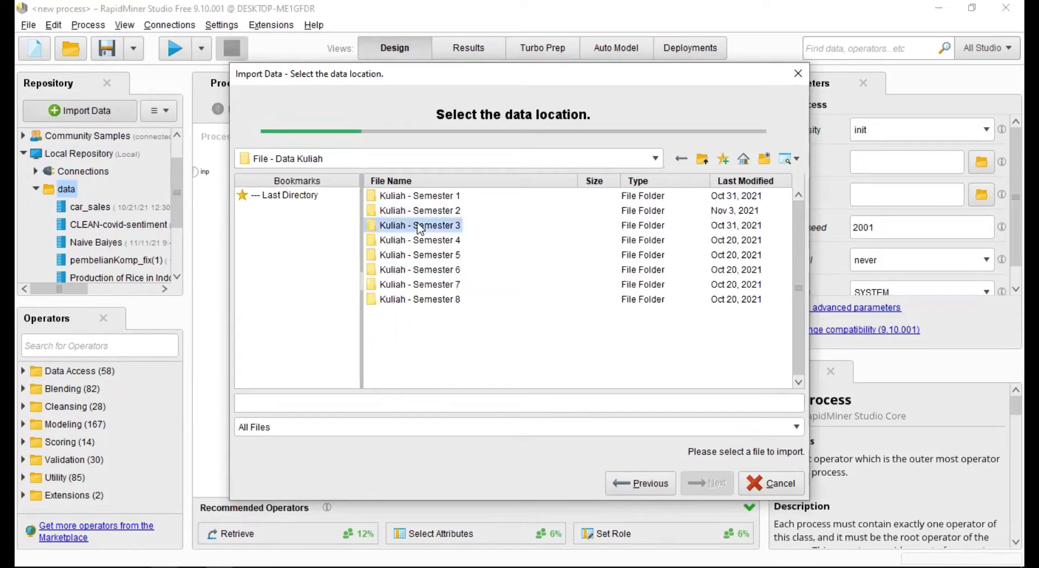
pyautogui.click(421, 212)
pyautogui.doubleClick(421, 212)
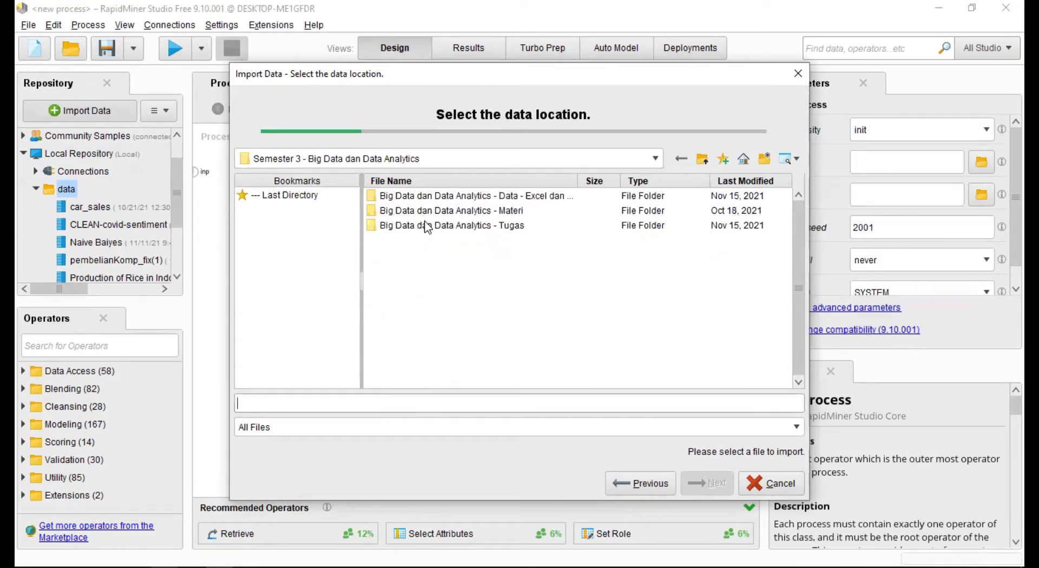
pyautogui.doubleClick(431, 195)
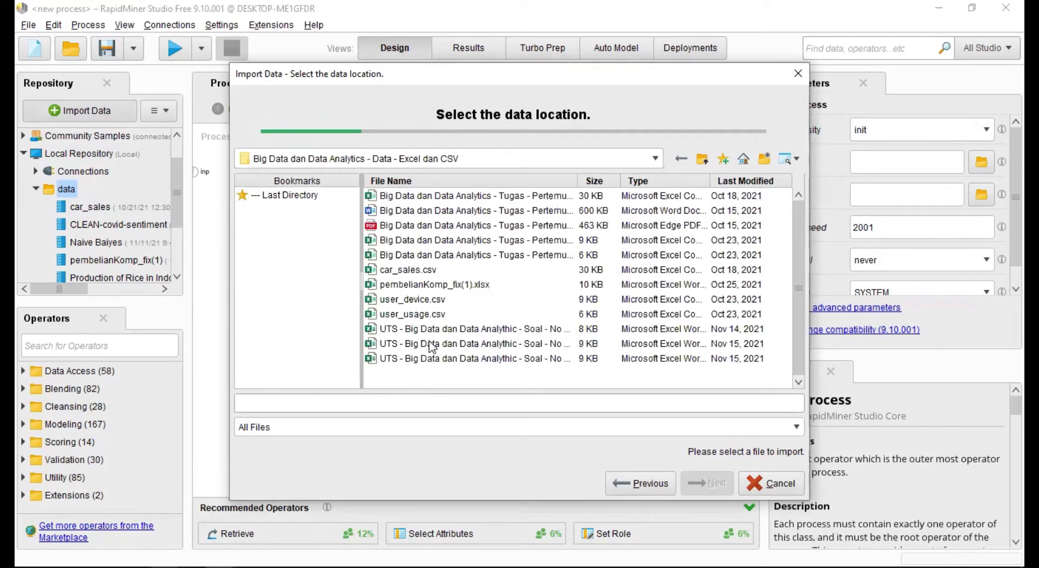
# Choose UTS - Big Data dan Data Analythic - Soal - No 3.xlsx and accept Sheet1, cell range A:G, with header row 1
pyautogui.click(439, 360)
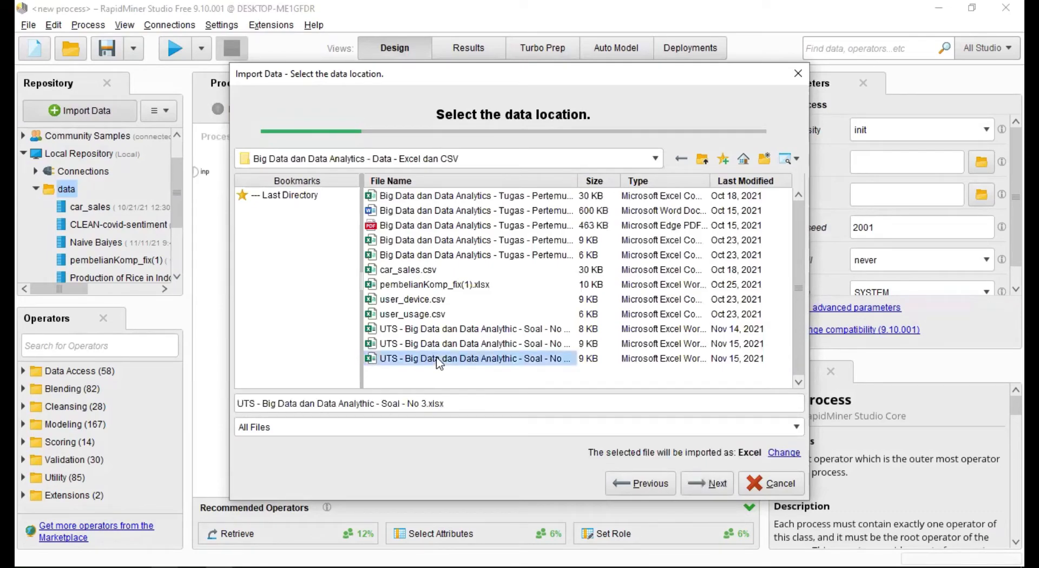
pyautogui.click(707, 485)
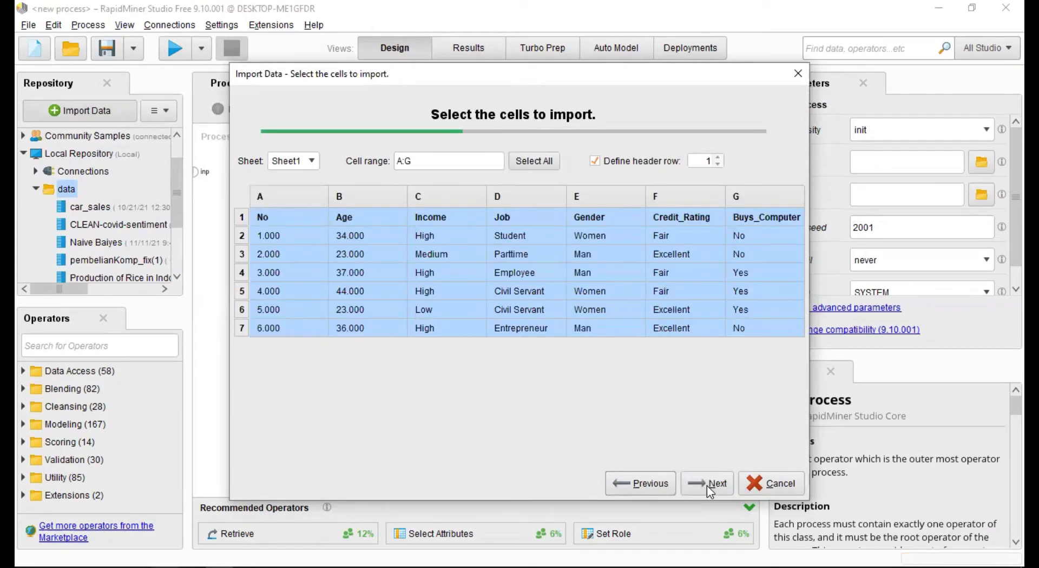
pyautogui.click(707, 485)
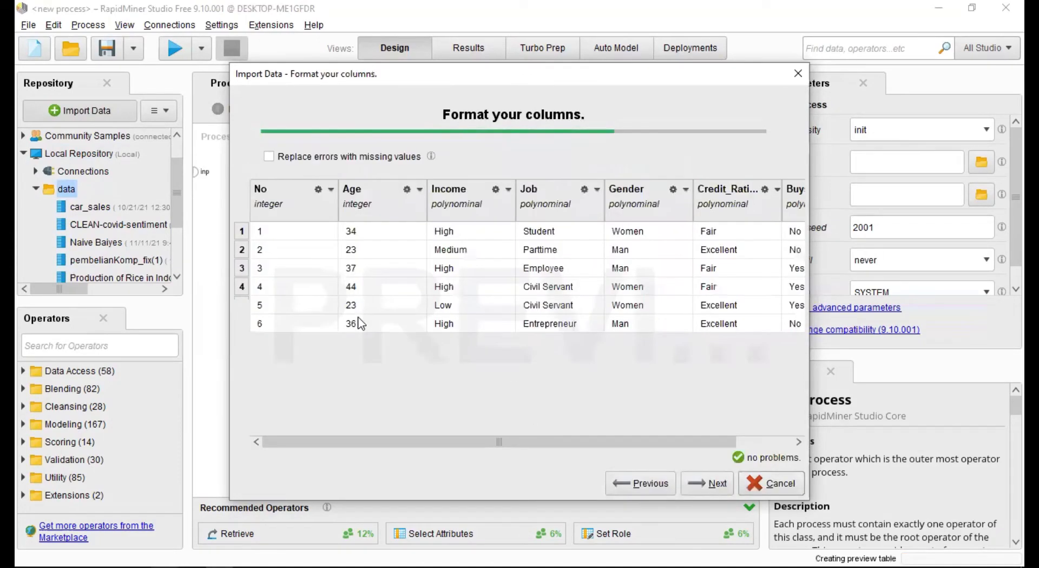
# Change the role of the No column to id
pyautogui.click(330, 189)
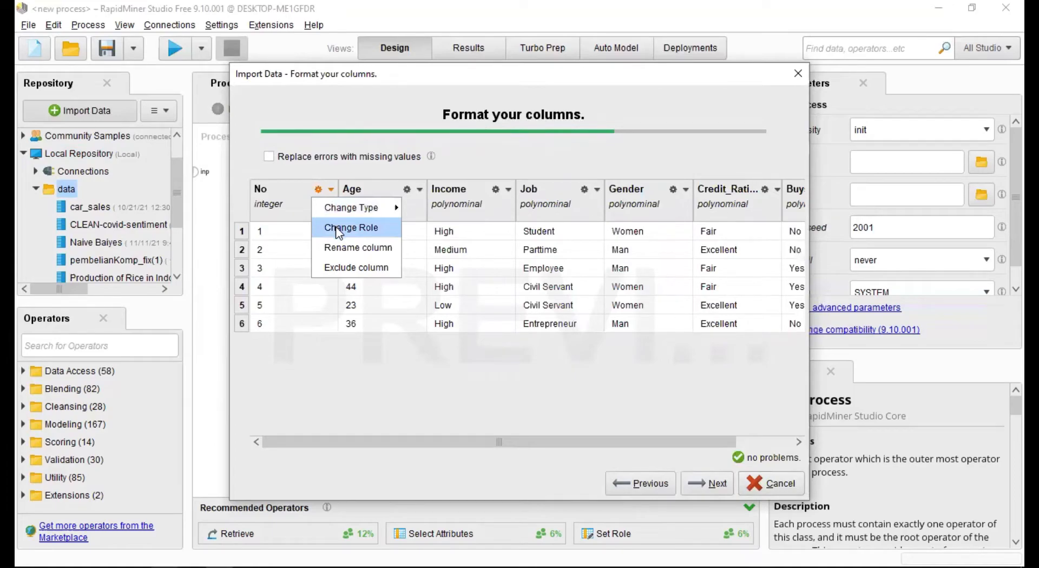
pyautogui.click(339, 230)
pyautogui.click(698, 294)
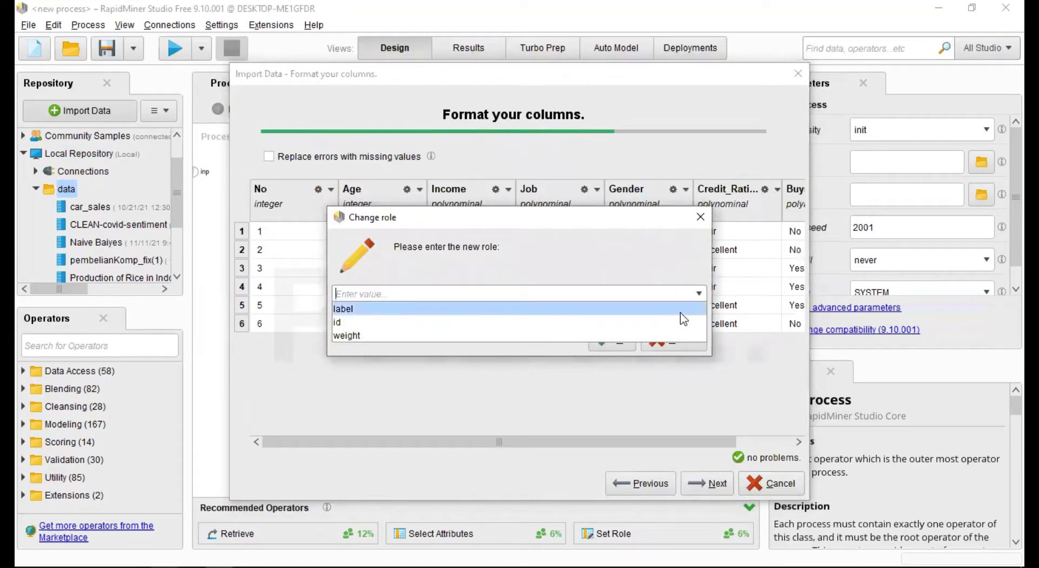
pyautogui.click(675, 323)
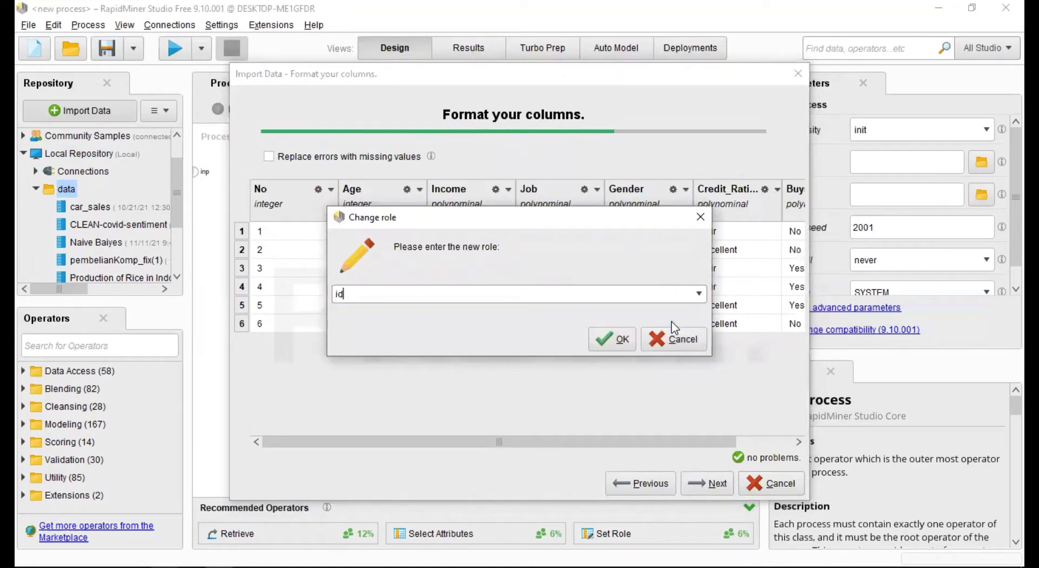
pyautogui.click(620, 337)
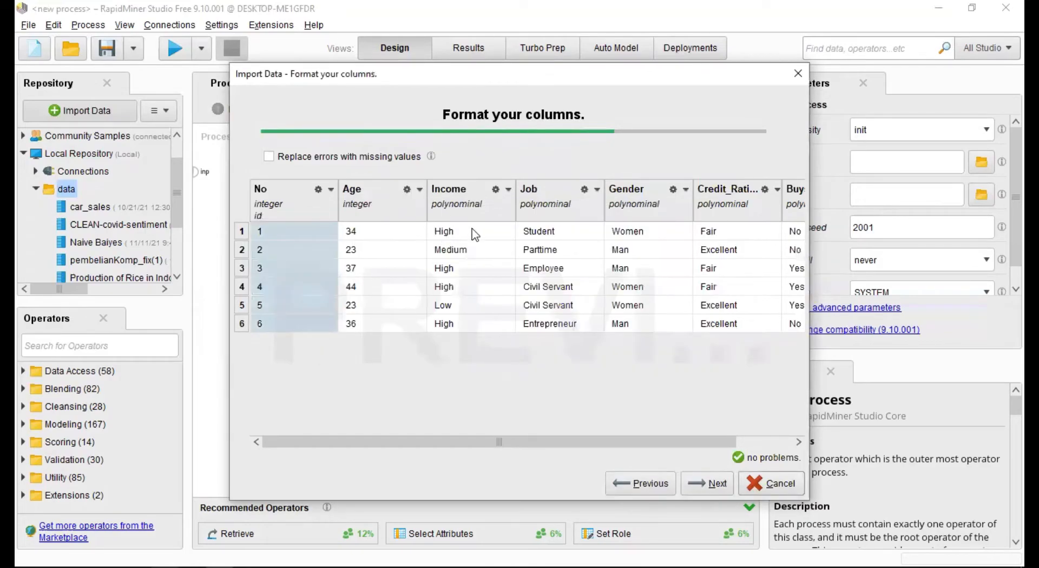
# Change the type of the Gender and Credit_Rating columns to binominal
pyautogui.click(685, 189)
pyautogui.moveTo(688, 213)
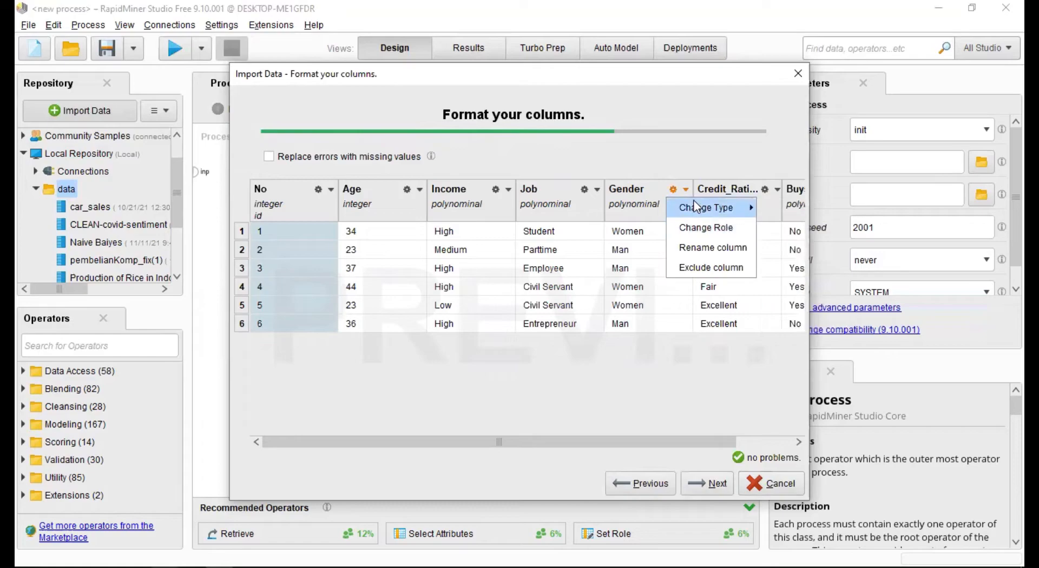
pyautogui.click(790, 230)
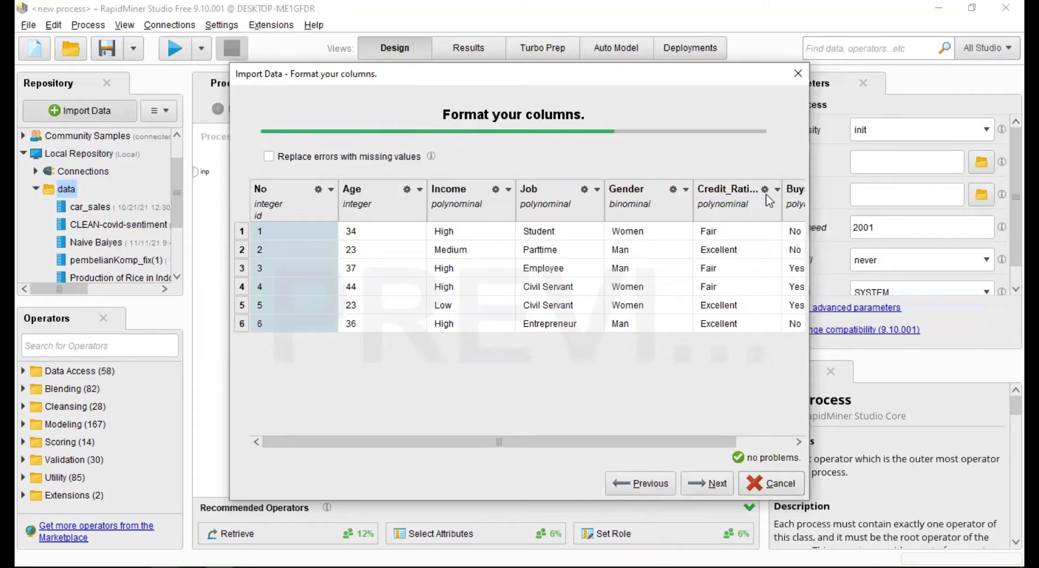
pyautogui.click(776, 190)
pyautogui.moveTo(782, 209)
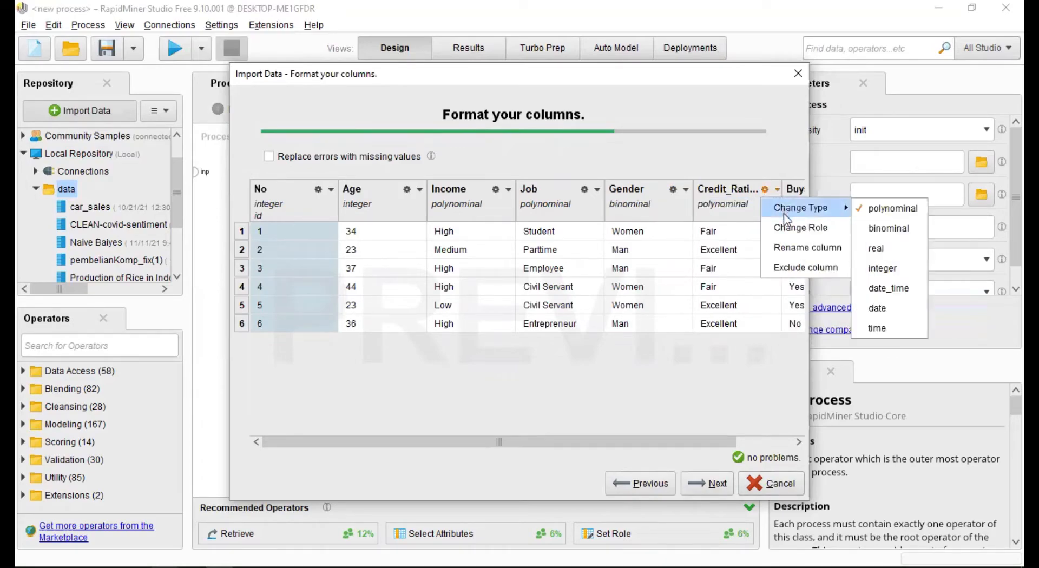
pyautogui.click(862, 229)
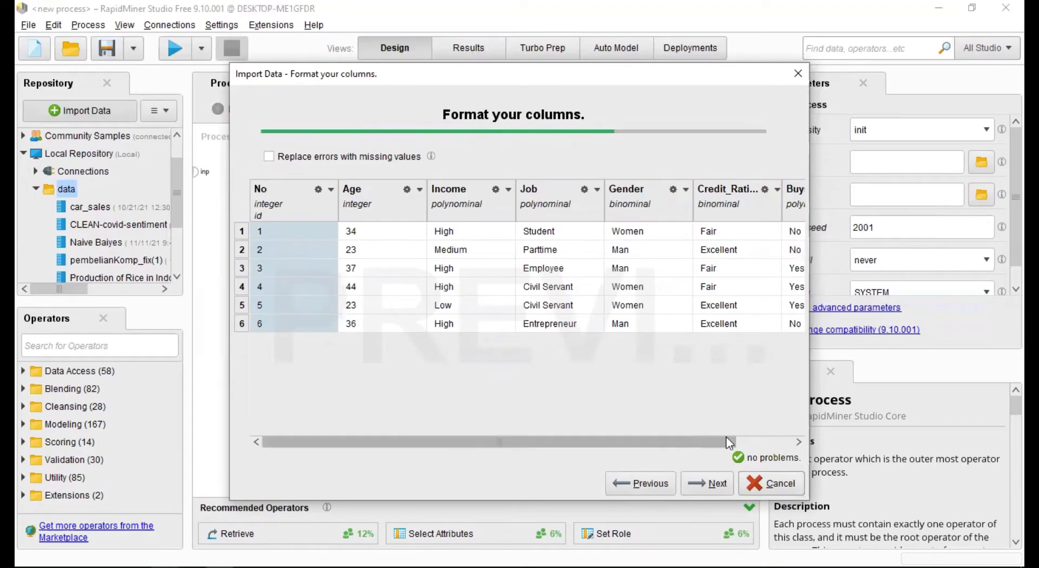
# Change the type of the Buys_Comp... column to binominal
pyautogui.moveTo(689, 440); pyautogui.dragTo(745, 440)
pyautogui.click(799, 189)
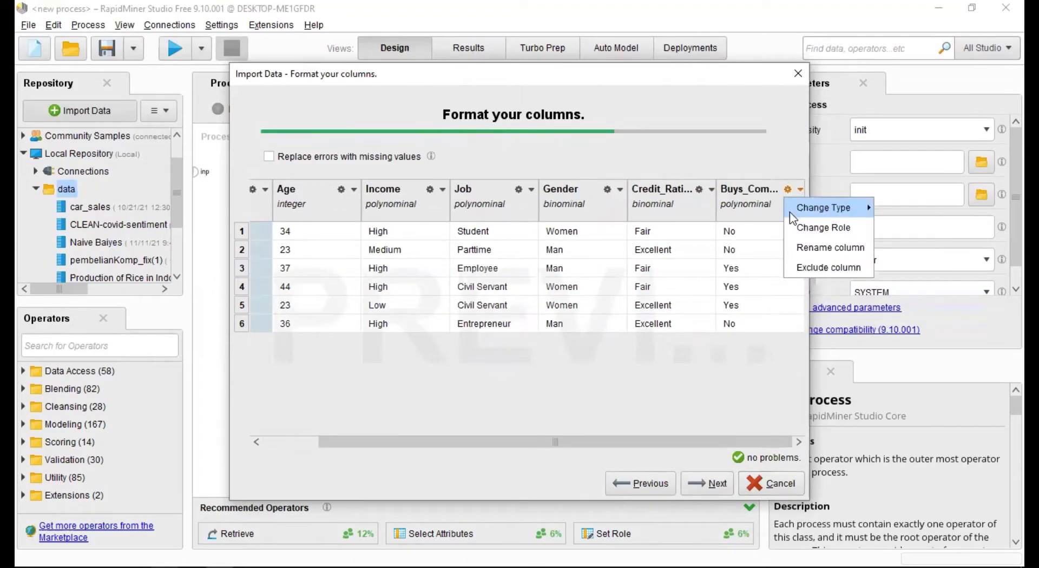
pyautogui.moveTo(804, 214)
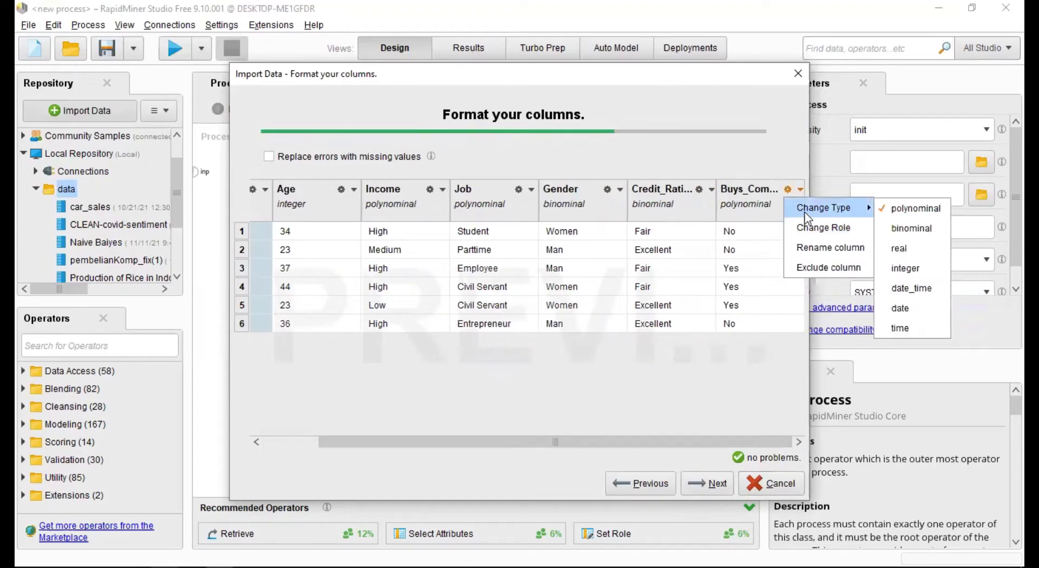
pyautogui.click(888, 226)
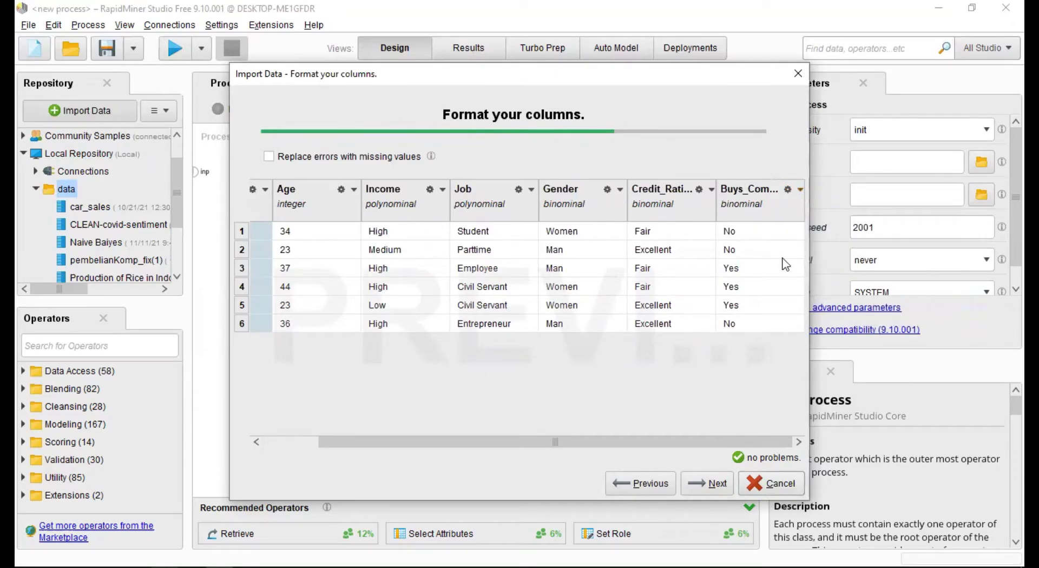
# Change the role of the Buys_Comp... column to label
pyautogui.click(800, 189)
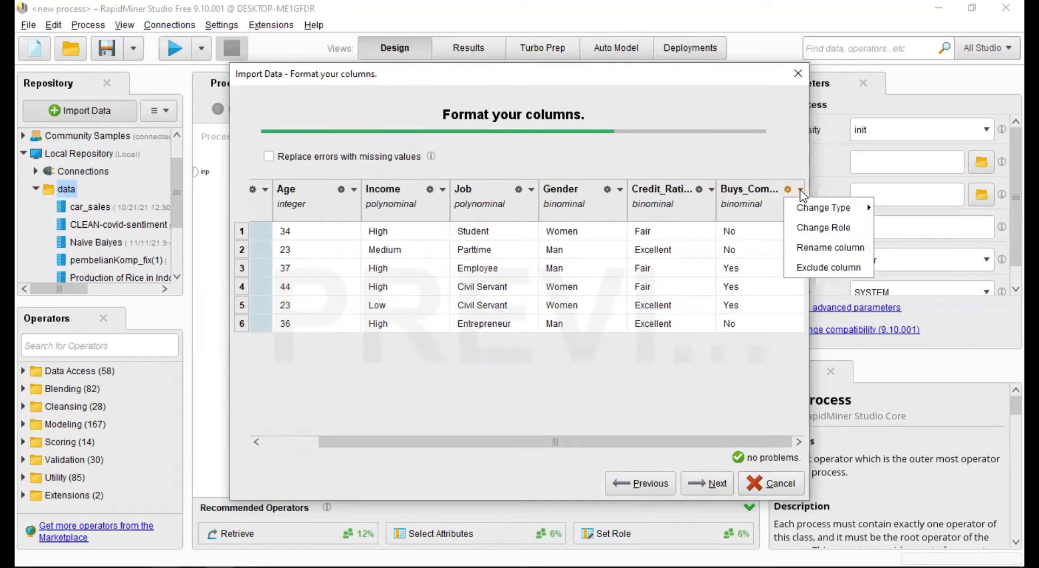
pyautogui.moveTo(809, 208)
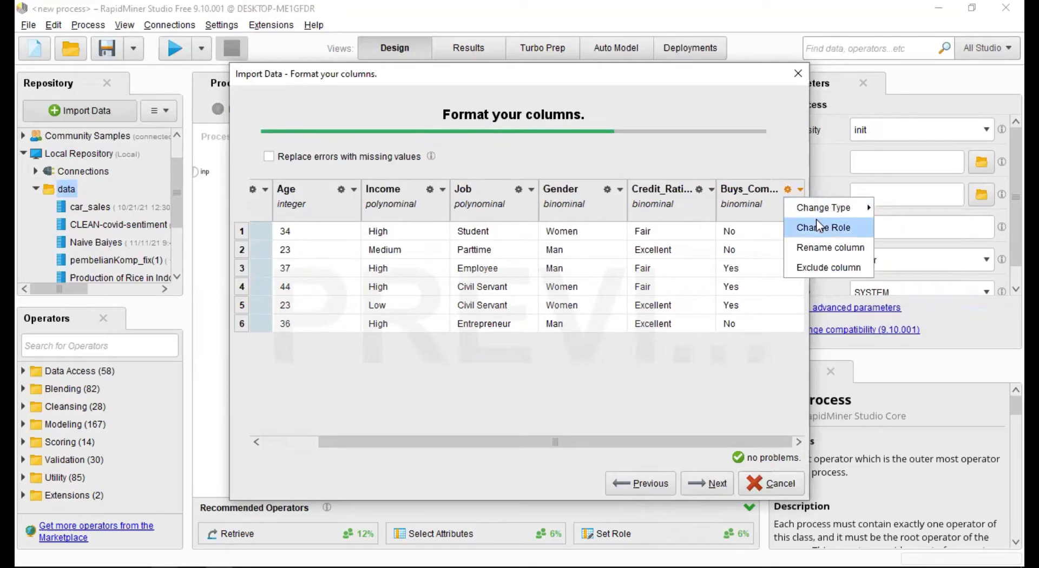
pyautogui.click(817, 222)
pyautogui.click(698, 293)
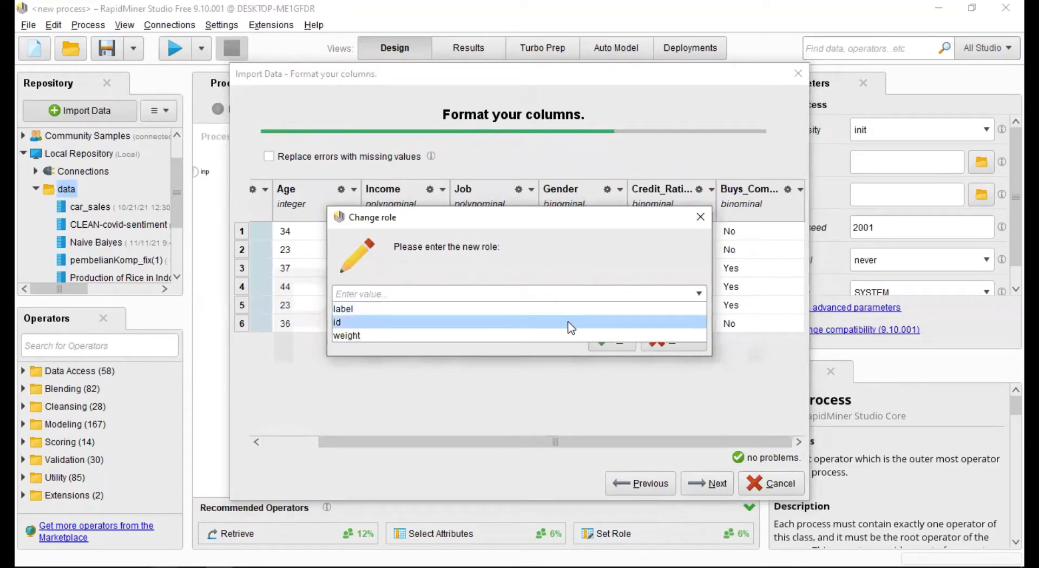
pyautogui.click(571, 309)
pyautogui.click(621, 344)
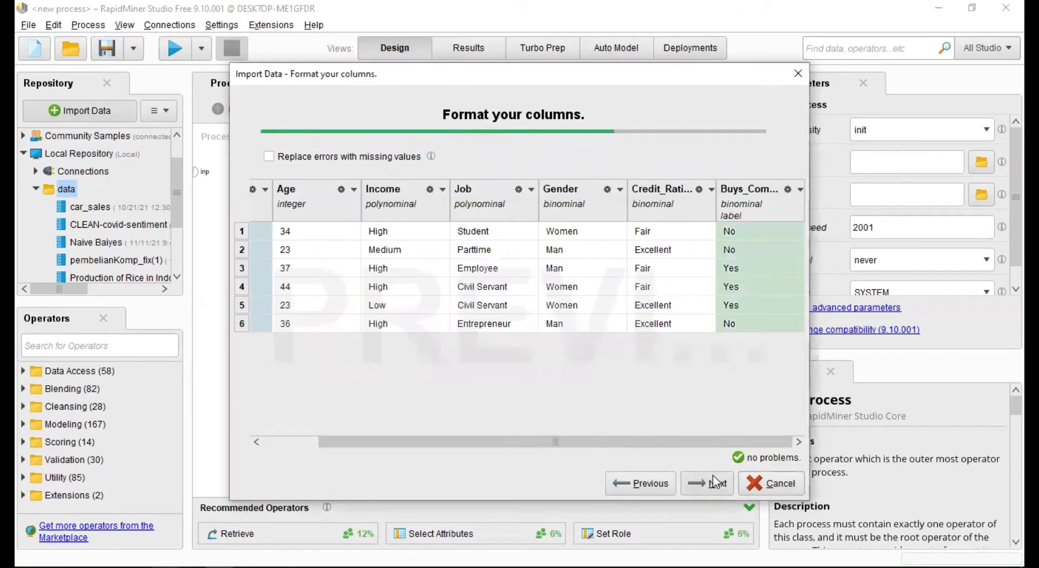
# Store the data as UTS - Big Data dan Data Analythic - Soal - No 3 in Local Repository/data and return to the process design
pyautogui.click(713, 477)
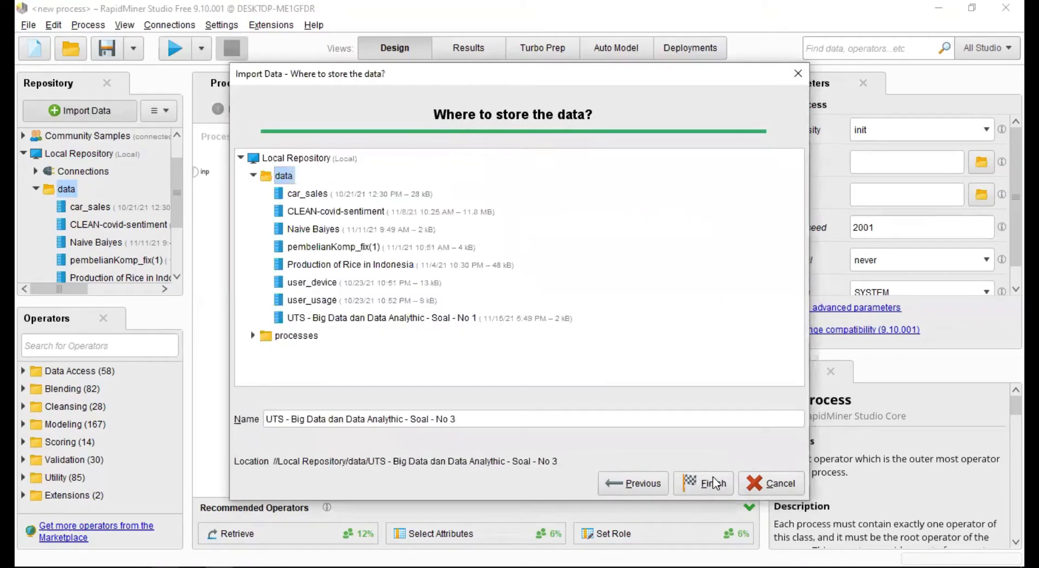
pyautogui.click(714, 482)
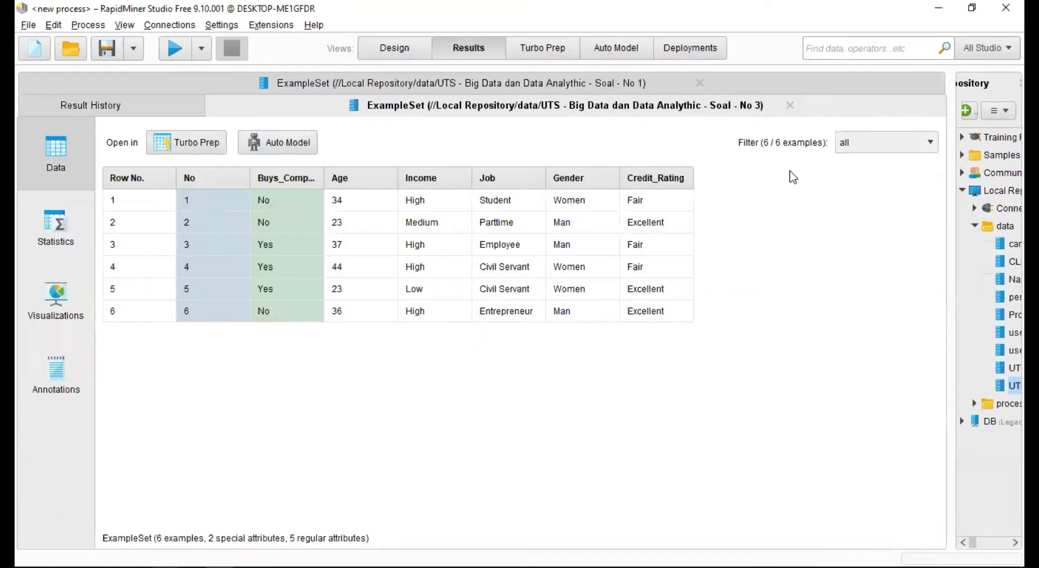
pyautogui.click(388, 50)
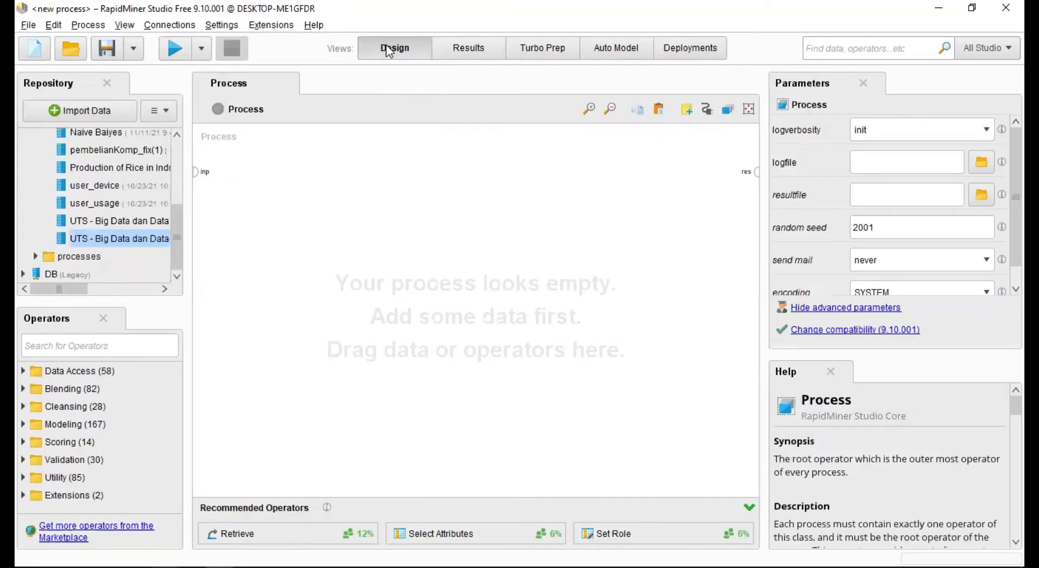
# Collapse the data folder and the Local Repository in the repository tree
pyautogui.scroll(1, 180, 199)
pyautogui.moveTo(181, 198); pyautogui.dragTo(176, 152)
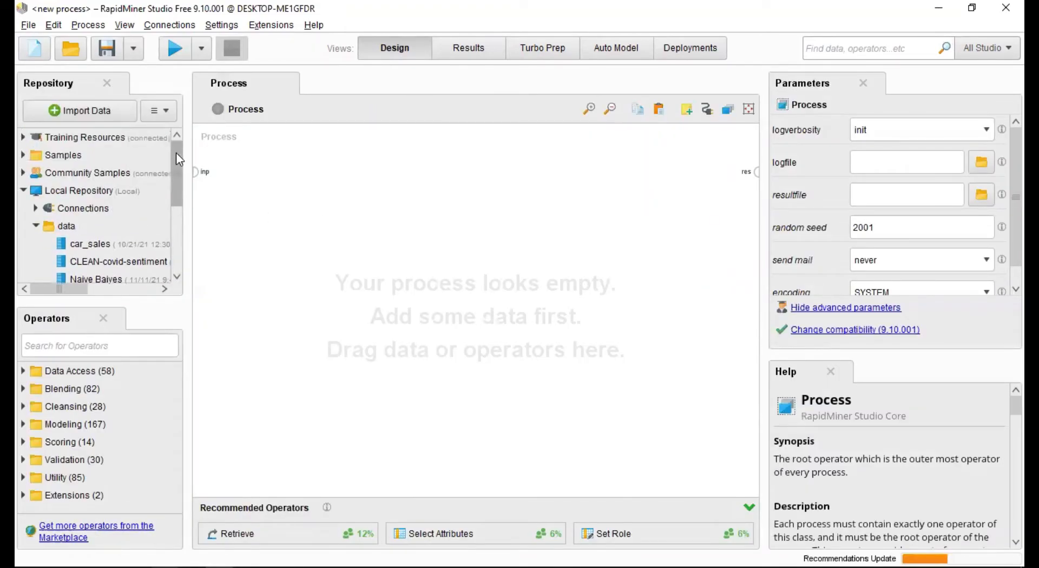
pyautogui.click(36, 226)
pyautogui.click(23, 190)
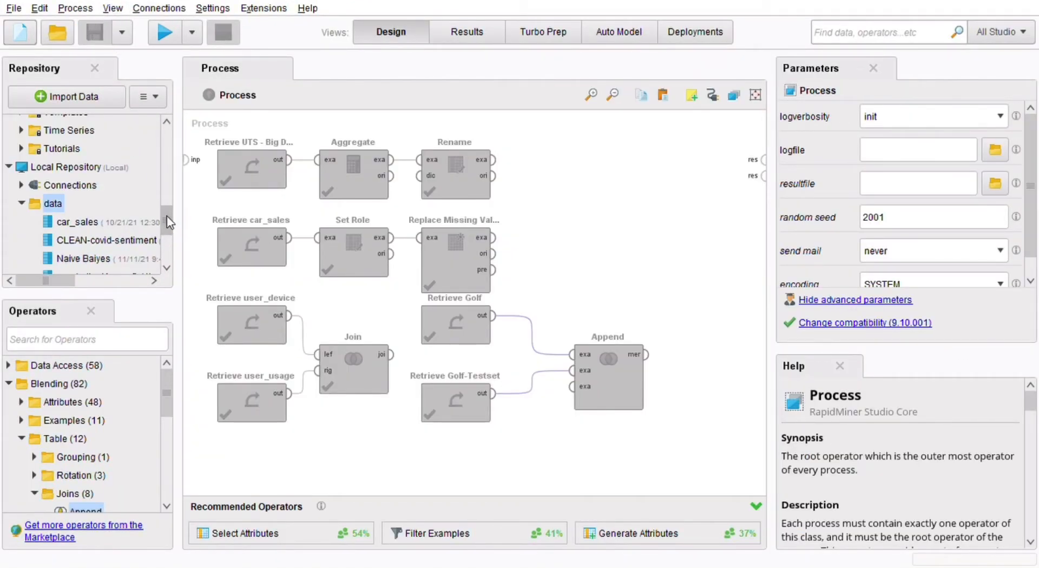
# Add the UTS No 3 dataset to the process, connect it to the result port, and run the process to check the table
pyautogui.scroll(-3, 166, 216)
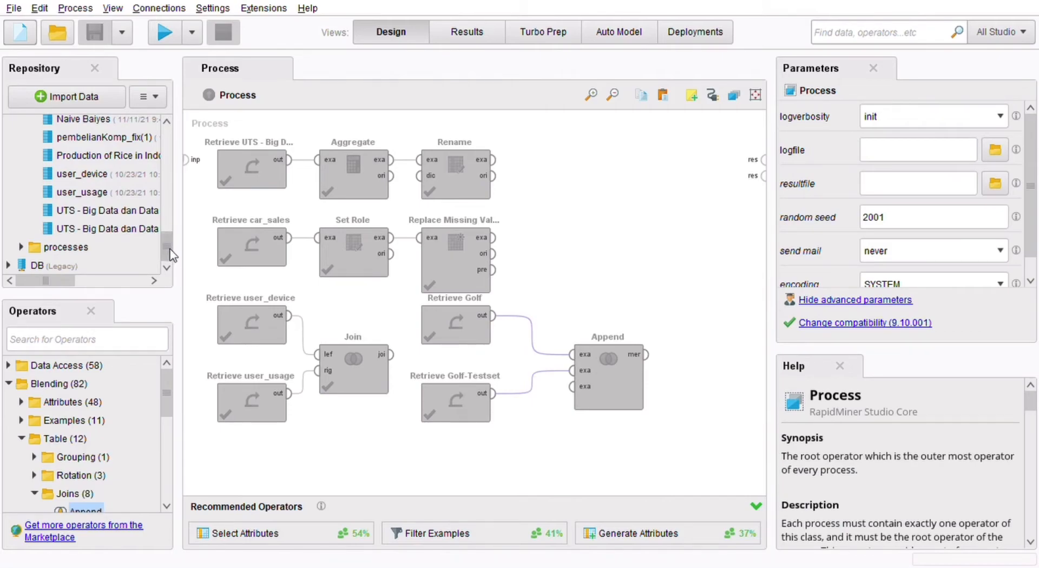
pyautogui.click(141, 231)
pyautogui.moveTo(139, 229); pyautogui.dragTo(751, 139)
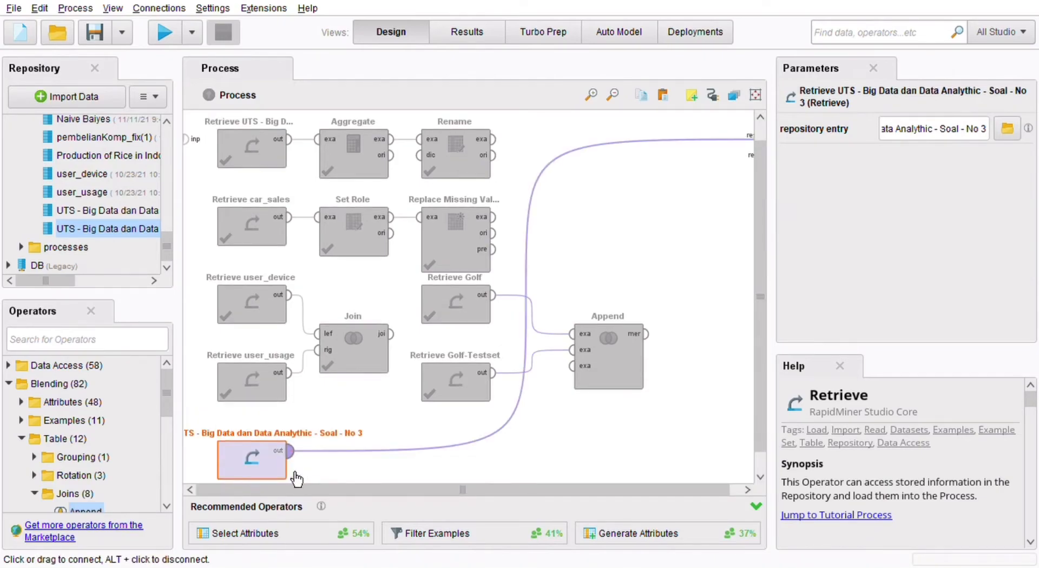
pyautogui.click(162, 39)
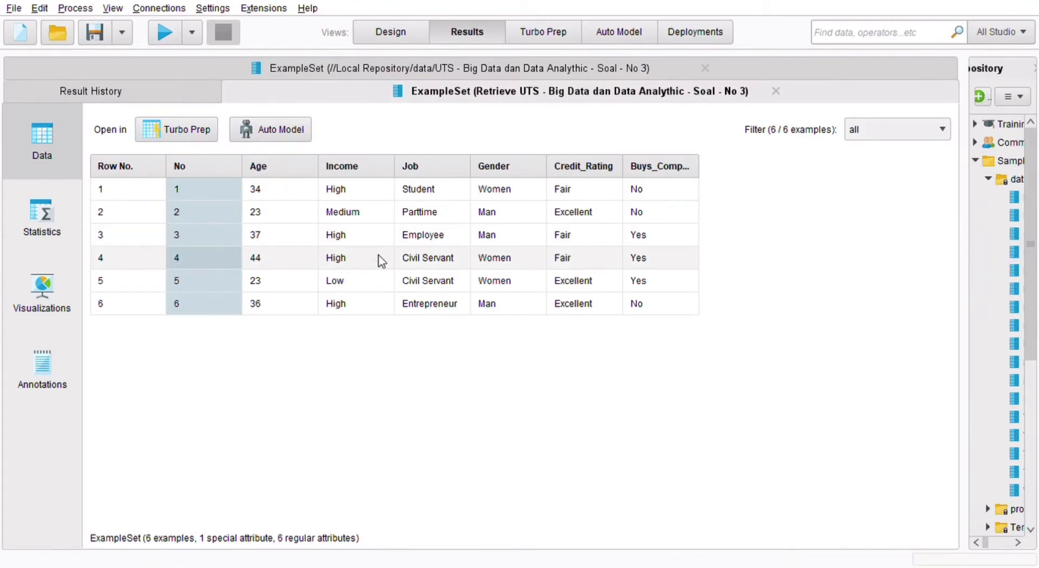
pyautogui.click(399, 36)
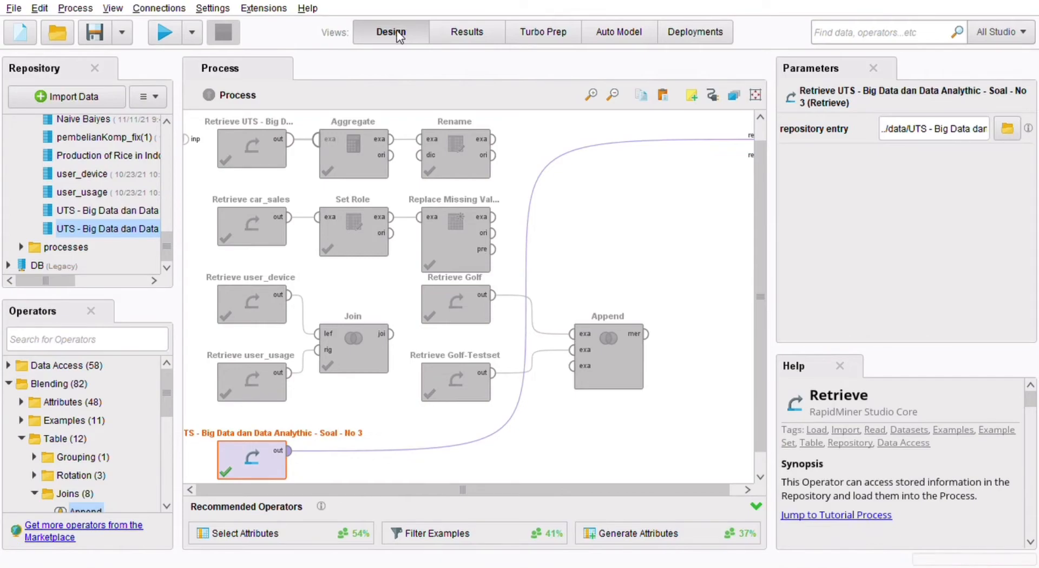
pyautogui.click(455, 32)
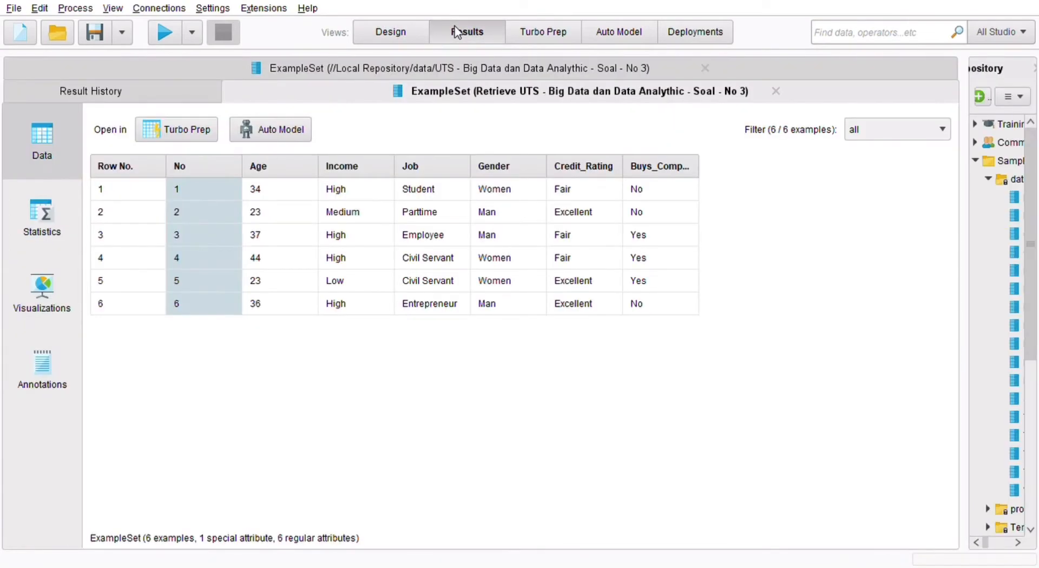
pyautogui.moveTo(441, 168); pyautogui.dragTo(367, 284)
pyautogui.click(367, 284)
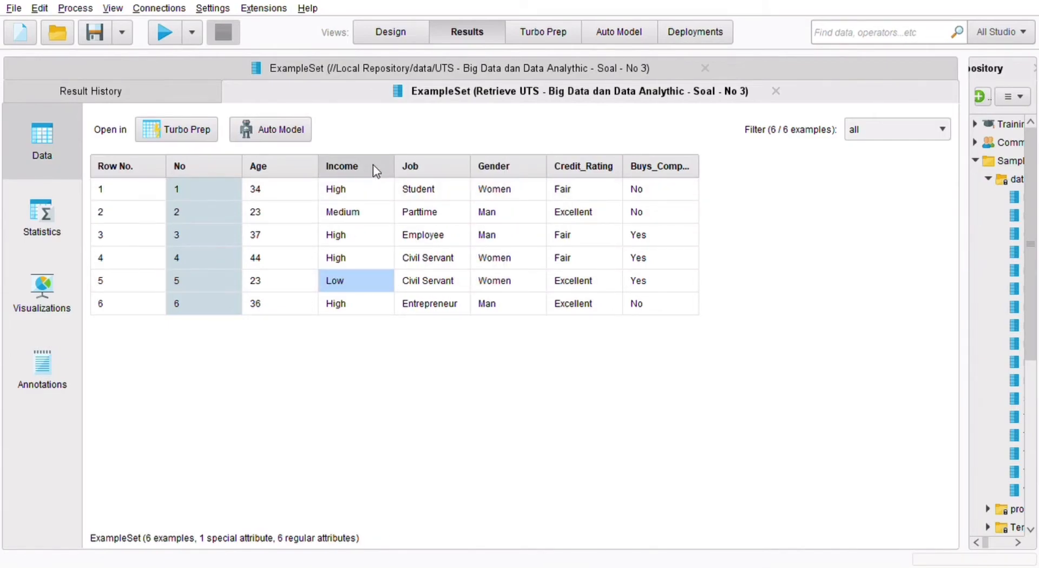
# Search the operators for PIVOT and insert Pivot between the UTS No 3 Retrieve operator and the result port
pyautogui.click(408, 32)
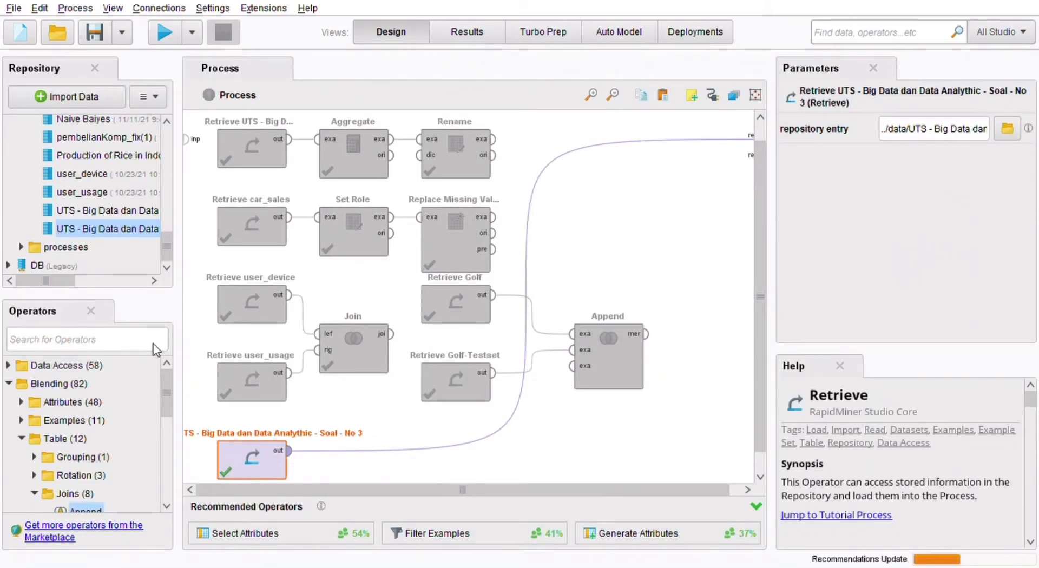
pyautogui.click(129, 349)
pyautogui.write('PI')
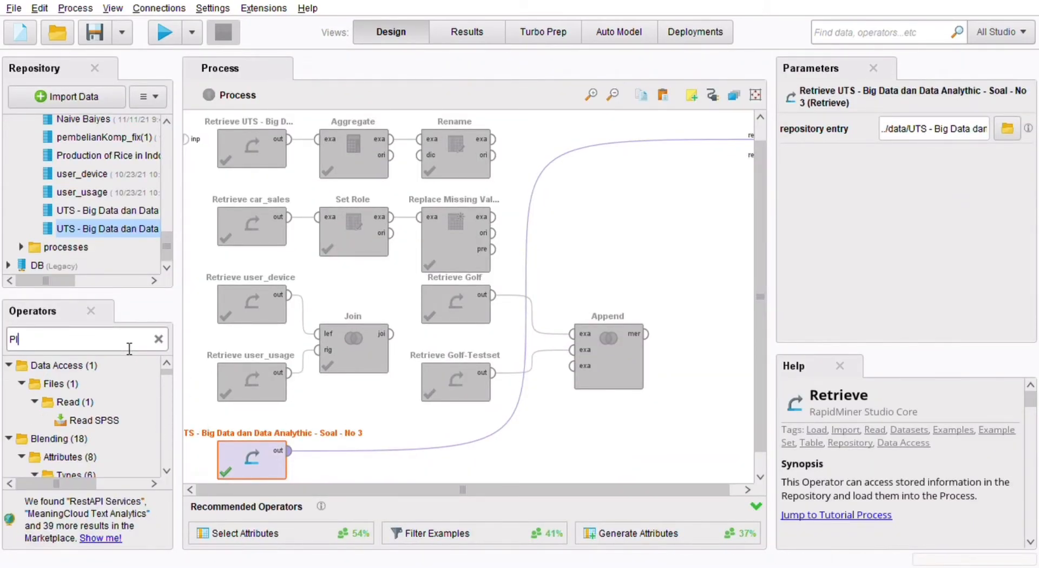
pyautogui.write('VOT')
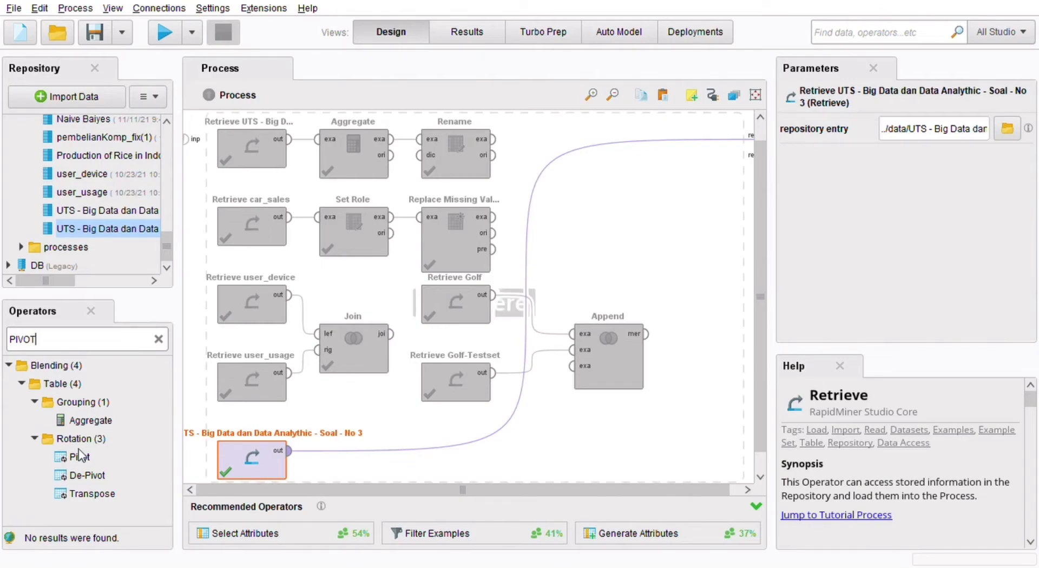
pyautogui.moveTo(79, 462); pyautogui.dragTo(357, 449)
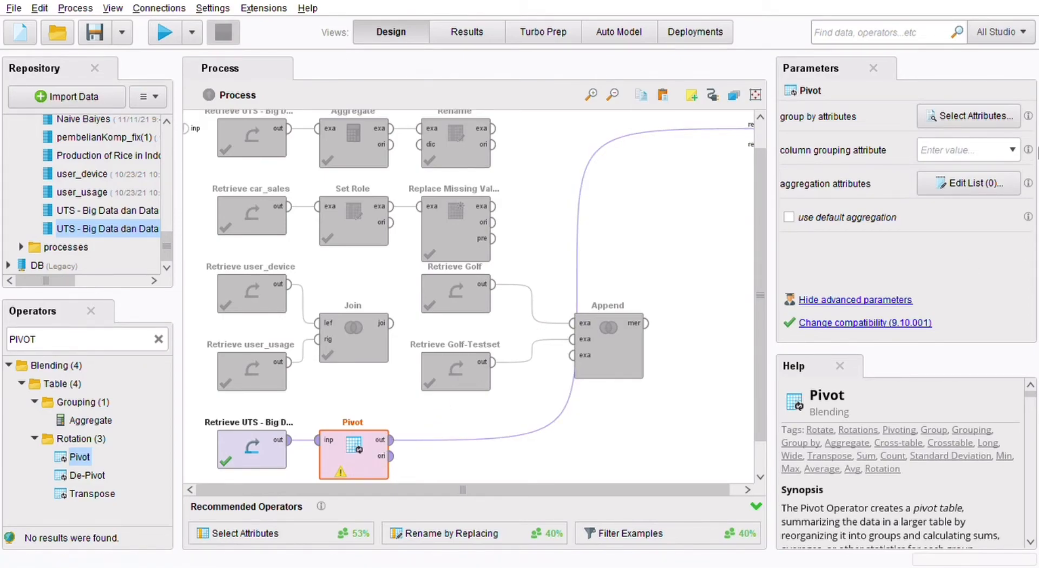
# Configure Pivot to group by Job, with Income as column grouping attribute and count of Job as aggregation, and run the process
pyautogui.click(976, 116)
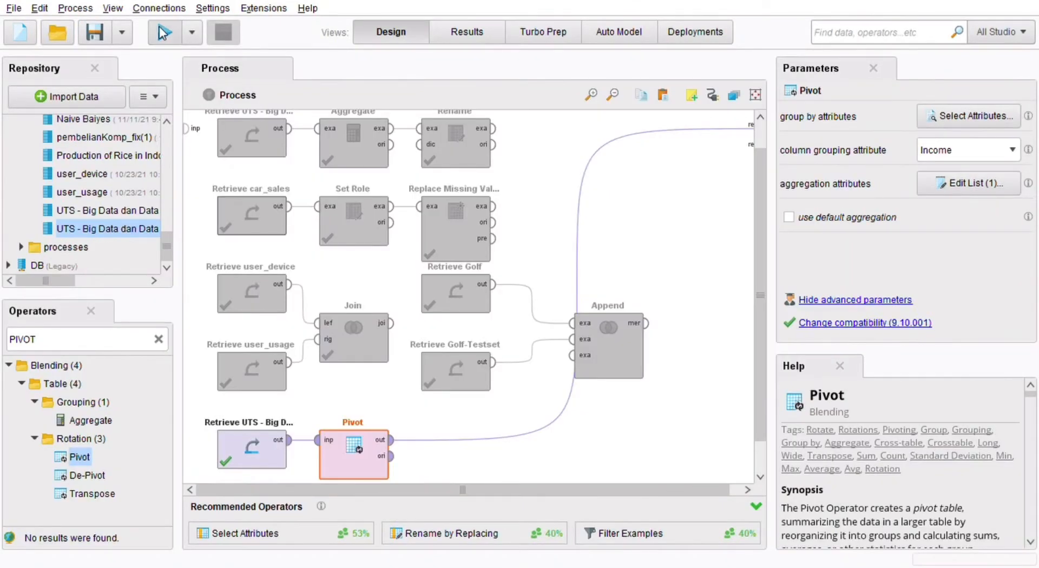
pyautogui.click(159, 26)
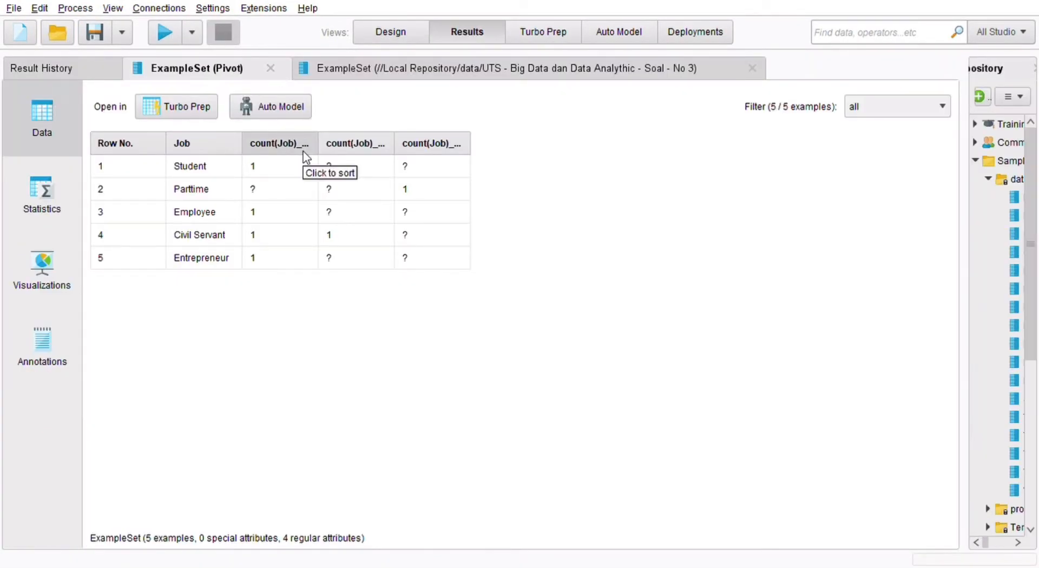
# Examine the count(Job) columns of the pivot result for missing values
pyautogui.click(260, 195)
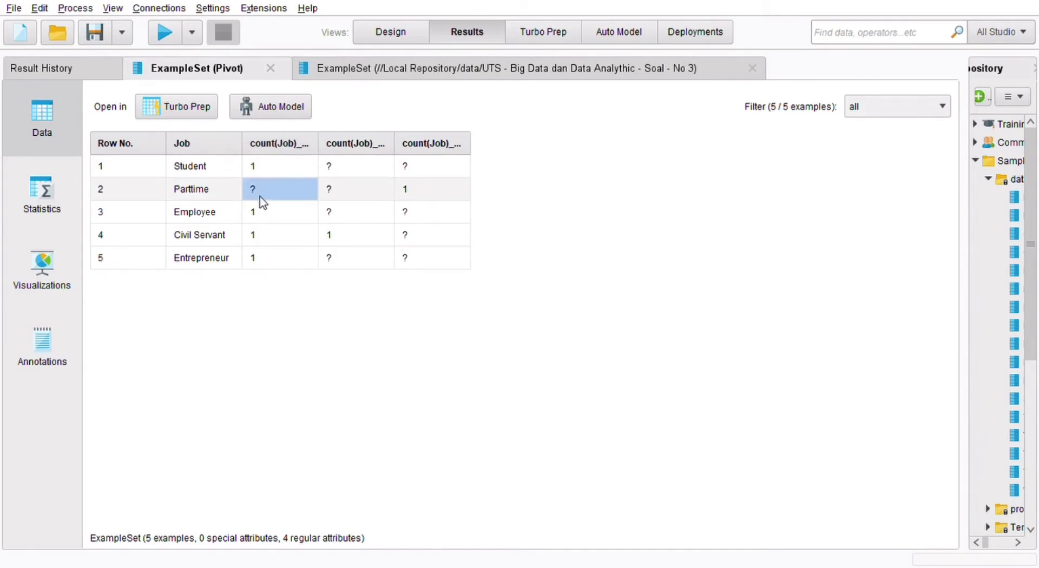
pyautogui.click(348, 174)
pyautogui.click(355, 190)
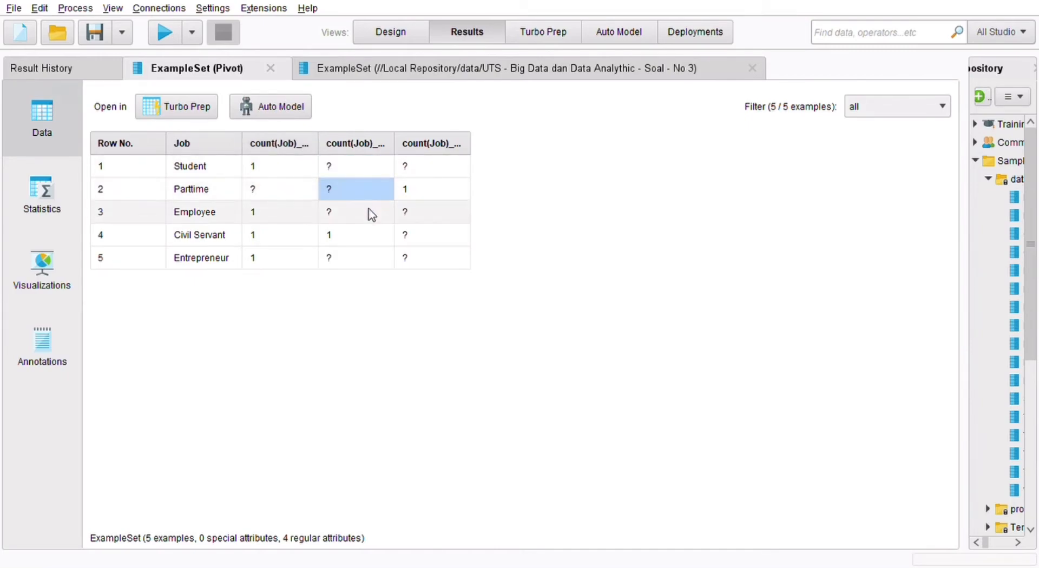
pyautogui.click(379, 213)
pyautogui.click(403, 220)
pyautogui.click(418, 241)
pyautogui.click(423, 260)
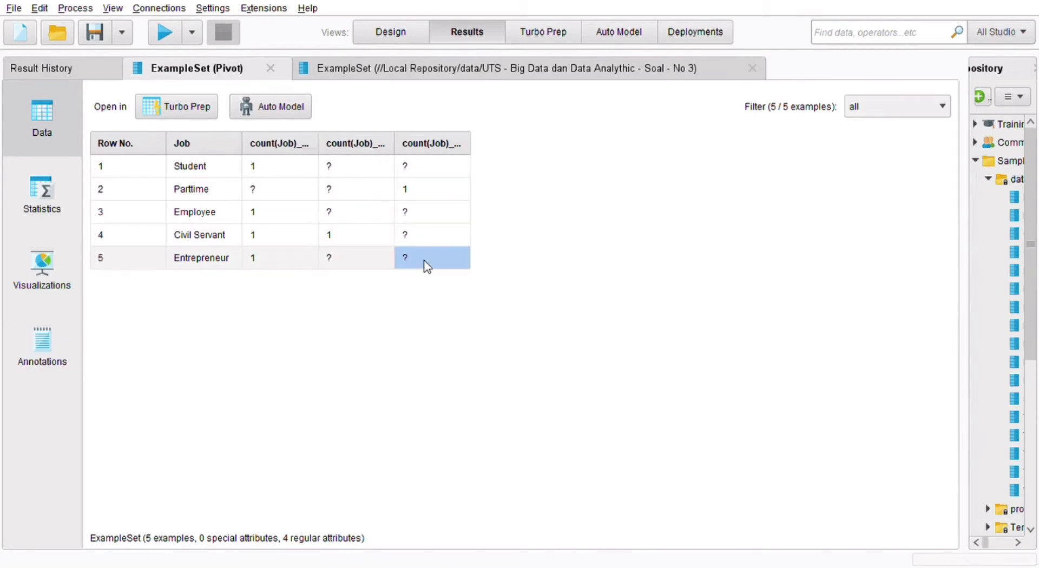
# Return to the process design and clear the operator search
pyautogui.click(397, 38)
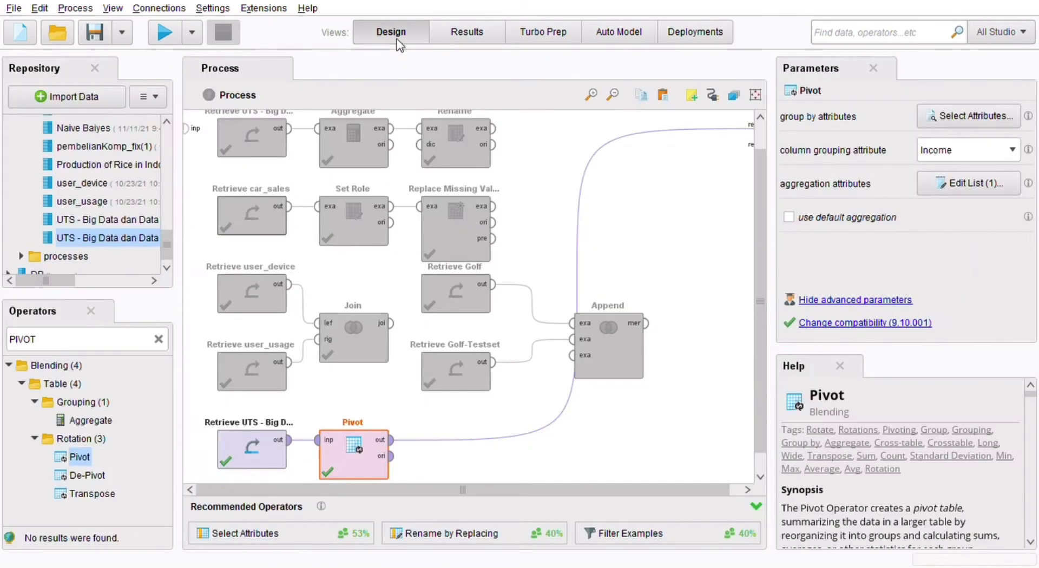
pyautogui.click(158, 339)
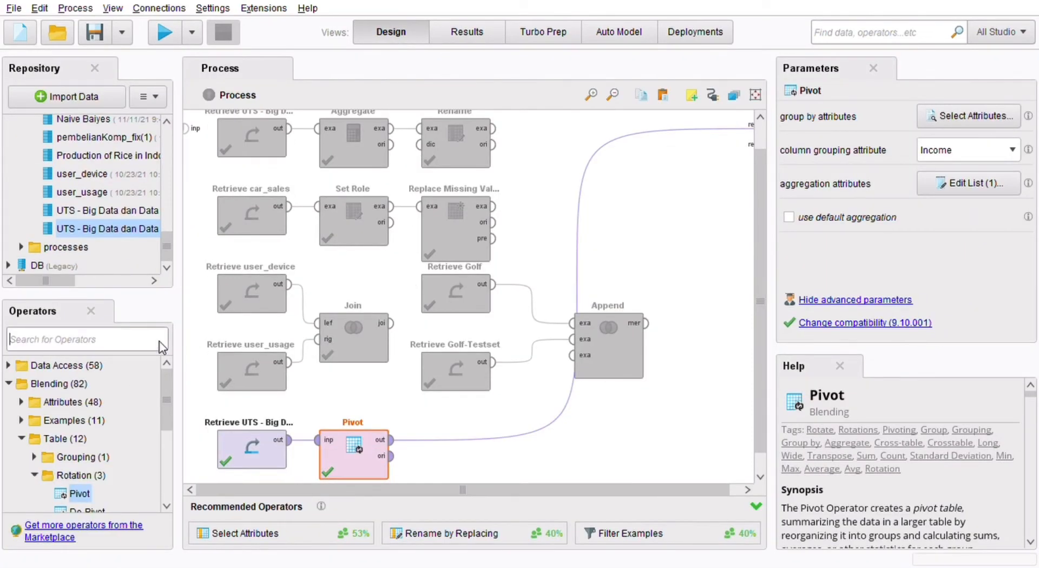
pyautogui.write('OPERATOR')
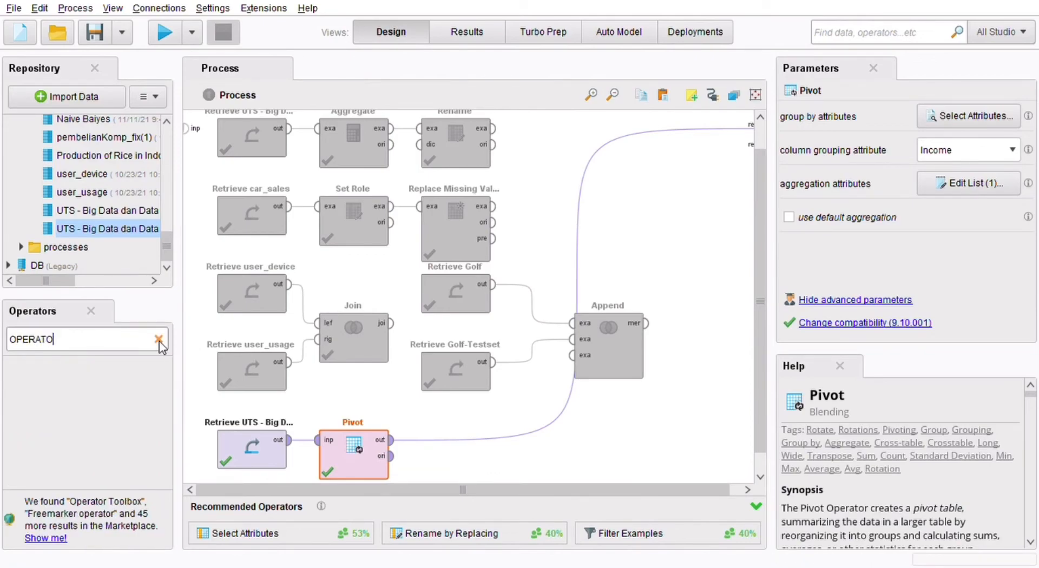
pyautogui.press('BackSpace')
pyautogui.press('BackSpace')
pyautogui.press('BackSpace')
pyautogui.press('BackSpace')
pyautogui.press('BackSpace')
pyautogui.press('BackSpace')
pyautogui.press('BackSpace')
pyautogui.press('BackSpace')
# Search the operators for MISSI and insert Replace Missing Values between Pivot and the result port
pyautogui.write('MISS')
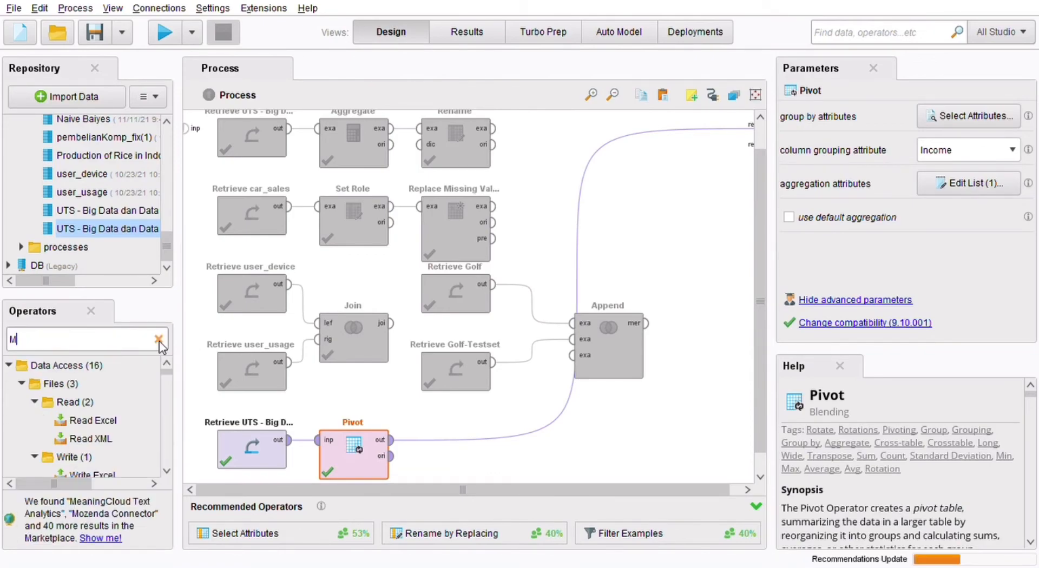
pyautogui.moveTo(108, 475); pyautogui.dragTo(476, 441)
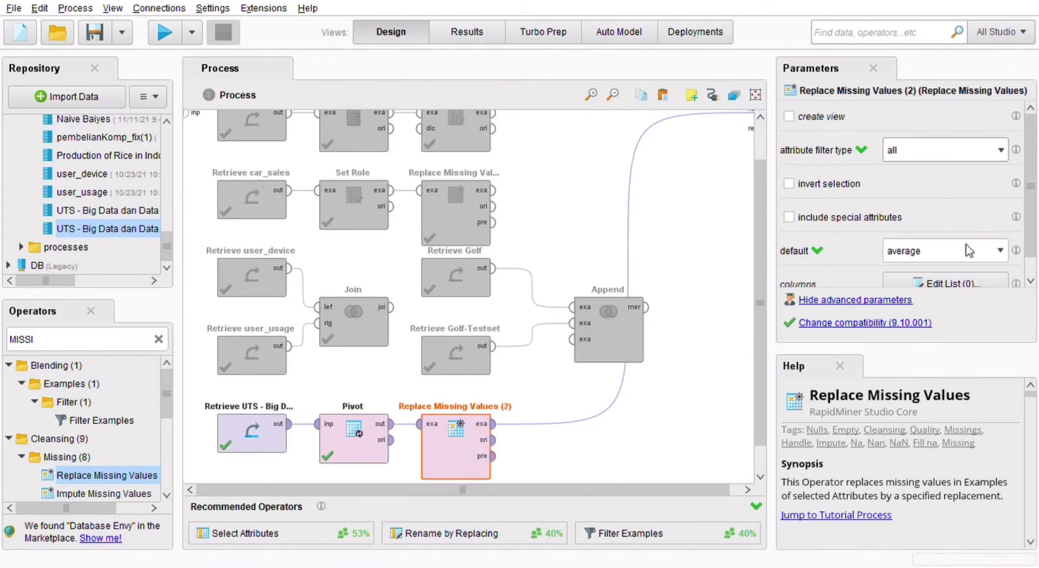
# Set the default replacement of the new Replace Missing Values operator to zero and run the process
pyautogui.scroll(-1, 969, 250)
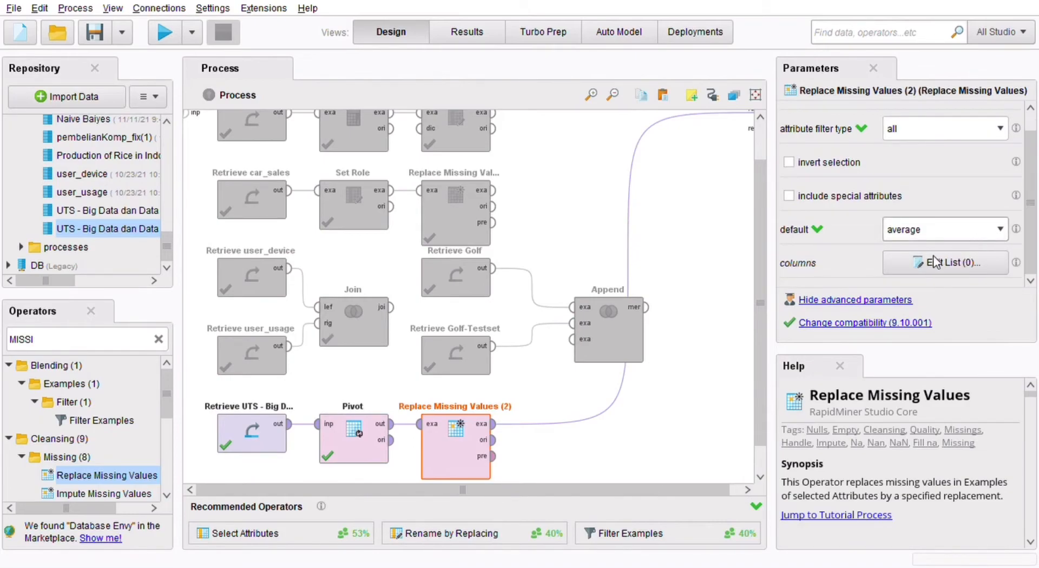
pyautogui.click(898, 300)
pyautogui.click(552, 130)
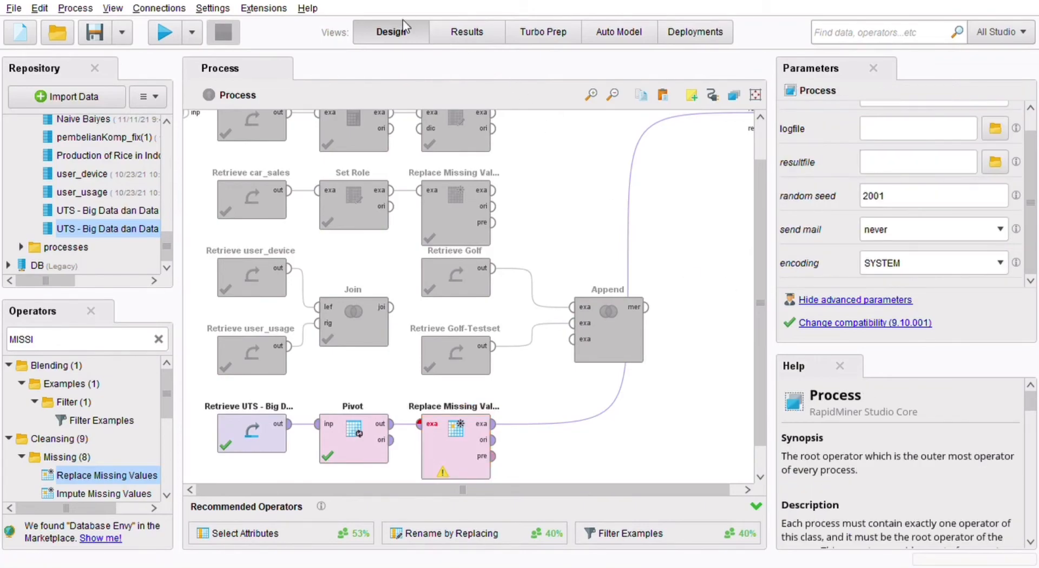
pyautogui.click(167, 35)
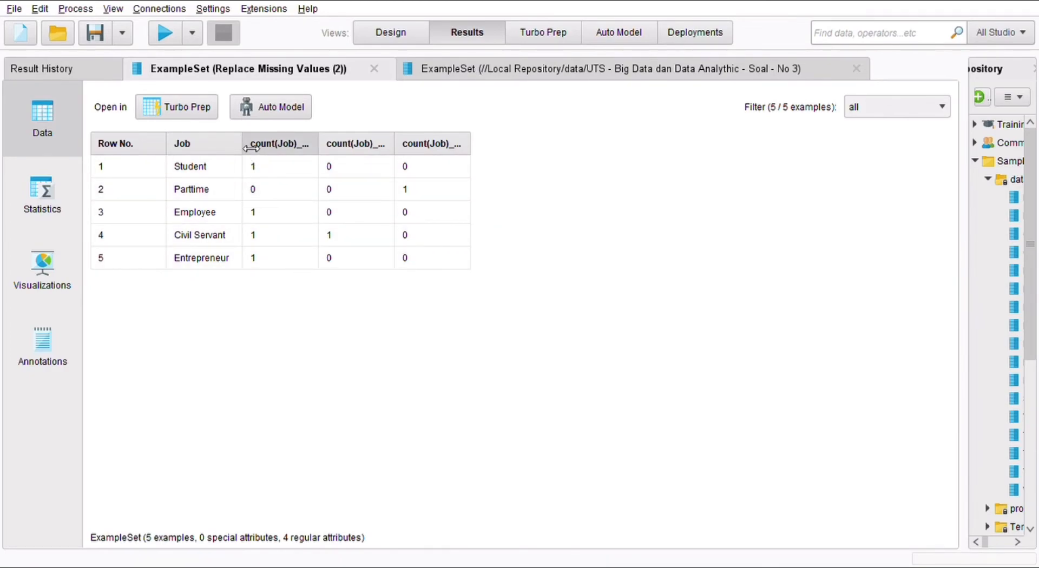
# Widen the Job and count(Job) columns of the pivot result until their full headers can be read
pyautogui.moveTo(242, 144); pyautogui.dragTo(273, 145)
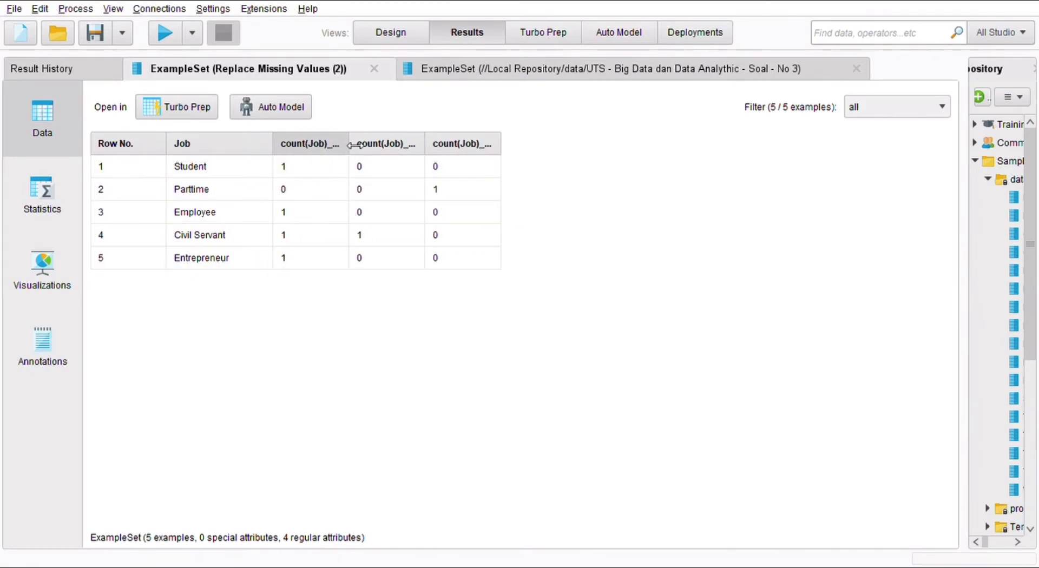
pyautogui.moveTo(348, 149); pyautogui.dragTo(431, 149)
pyautogui.moveTo(507, 149); pyautogui.dragTo(611, 160)
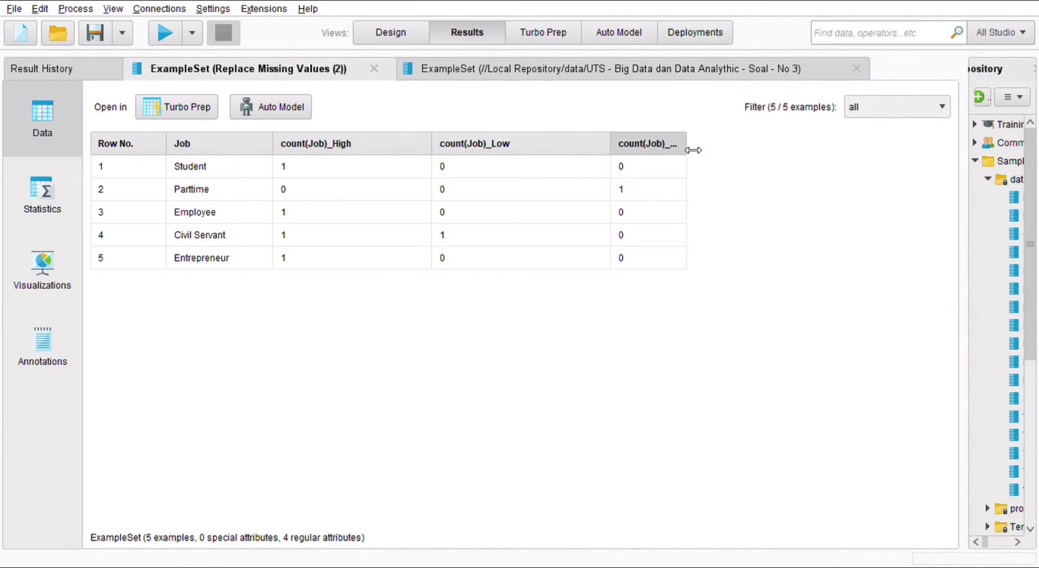
pyautogui.moveTo(694, 150); pyautogui.dragTo(791, 150)
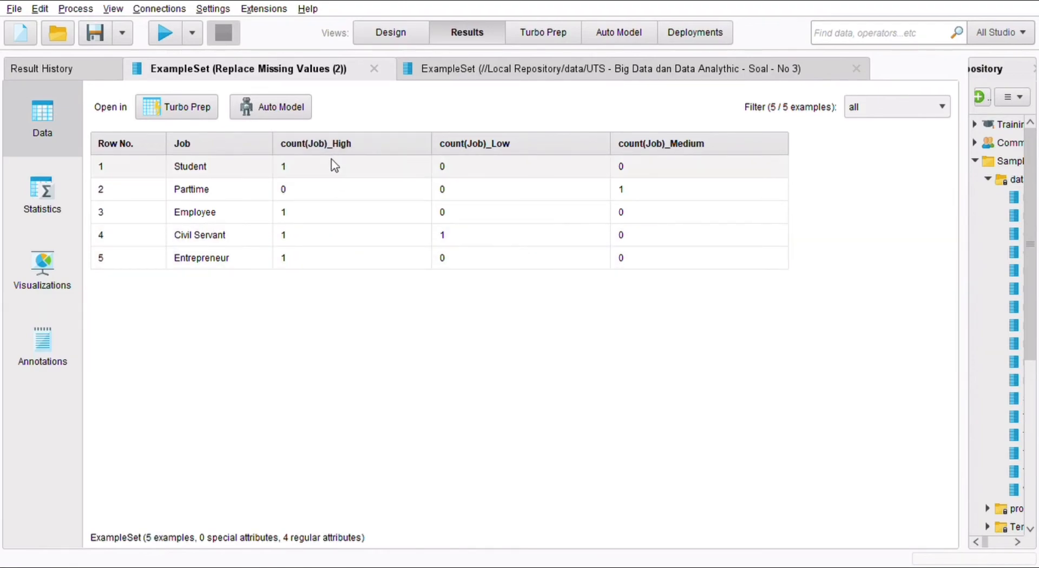
# Return to the process design and disable the Retrieve UTS, Pivot and second Replace Missing Values operators
pyautogui.click(394, 34)
pyautogui.scroll(-1, 590, 411)
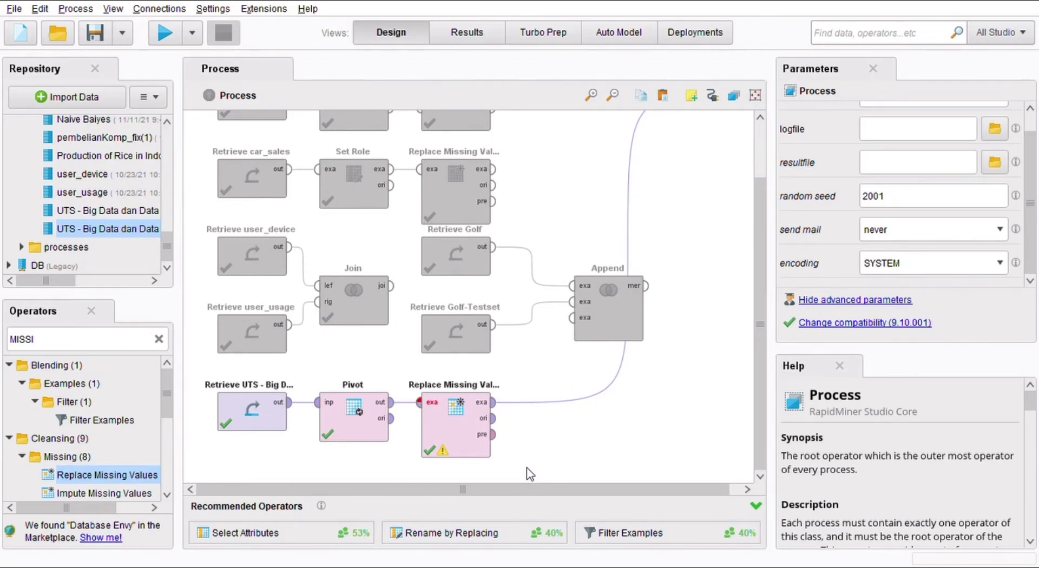
pyautogui.moveTo(544, 463); pyautogui.dragTo(222, 356)
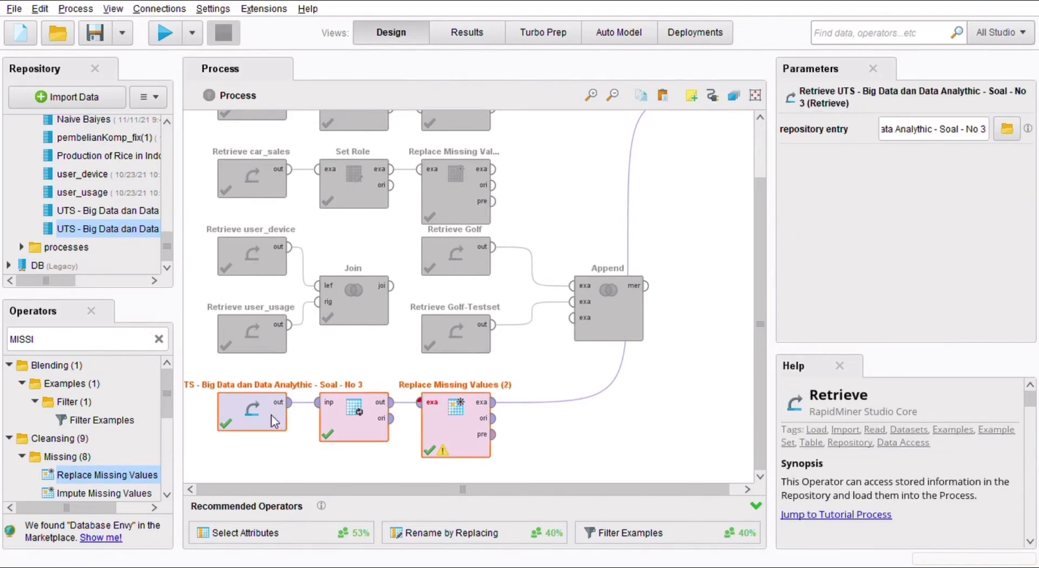
pyautogui.hotkey('ctrl', 'e')
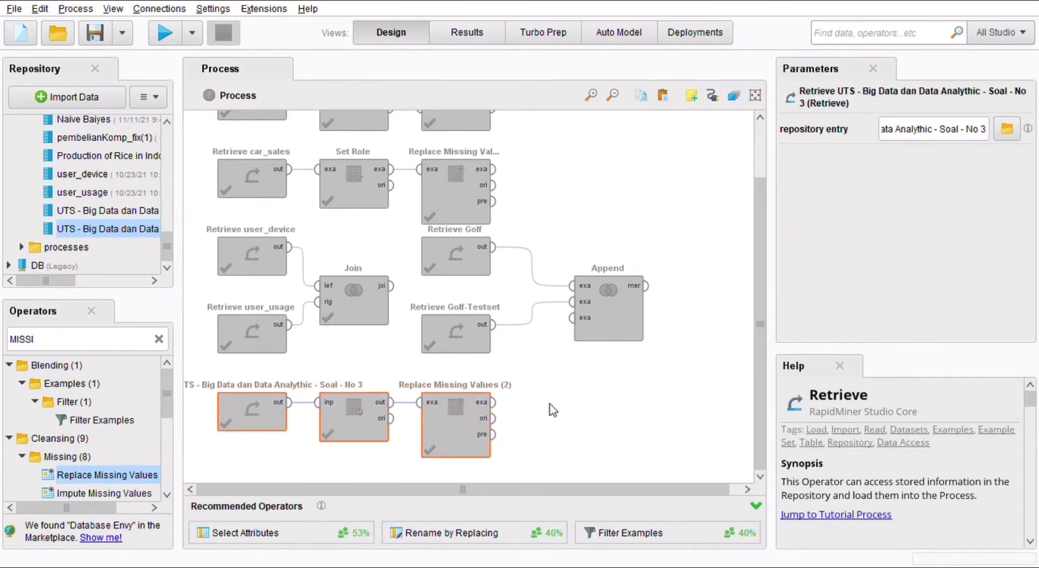
# Add the UTS No 3 dataset again below the Pivot row, connect it to the result port and run the process
pyautogui.moveTo(111, 232); pyautogui.dragTo(270, 397)
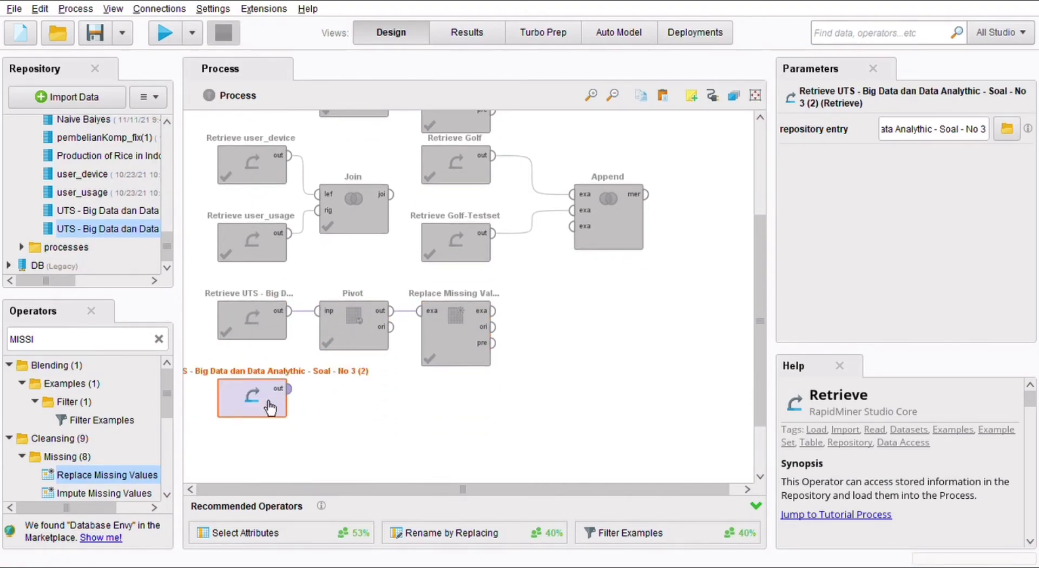
pyautogui.doubleClick(292, 389)
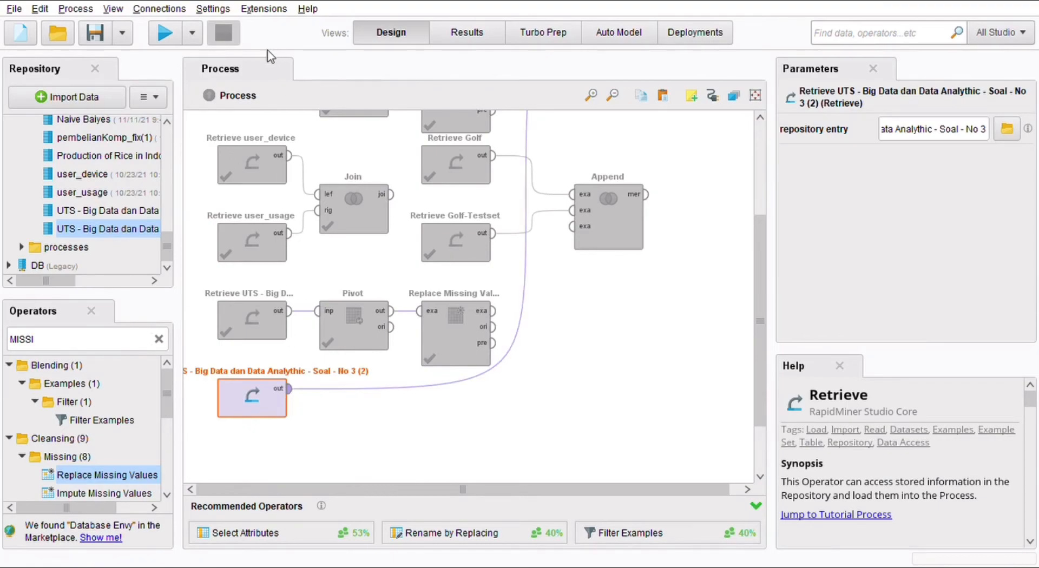
pyautogui.click(165, 33)
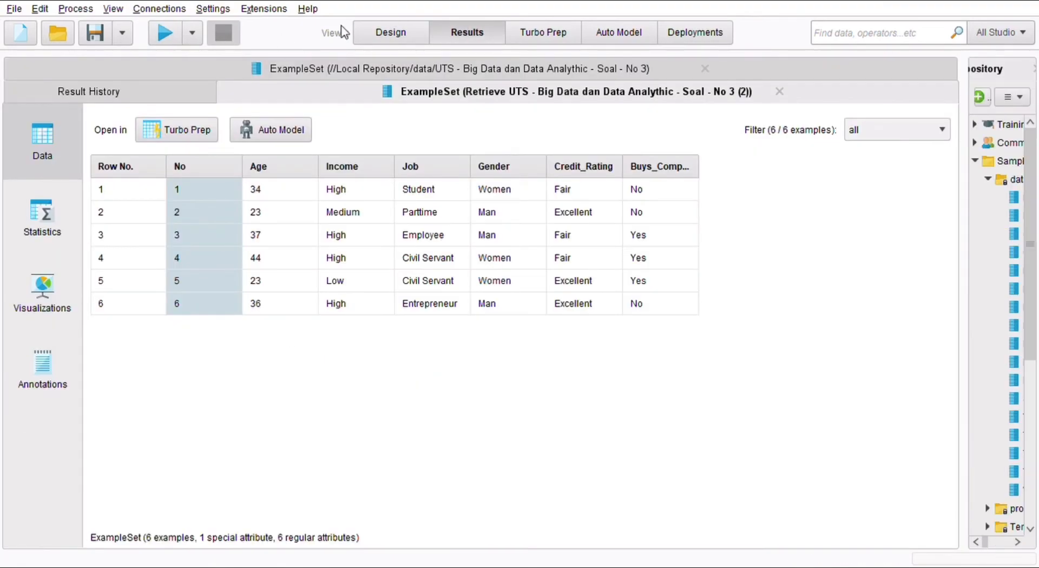
# Search the operators for EXA and insert Filter Examples between the new Retrieve operator and the result port
pyautogui.click(389, 32)
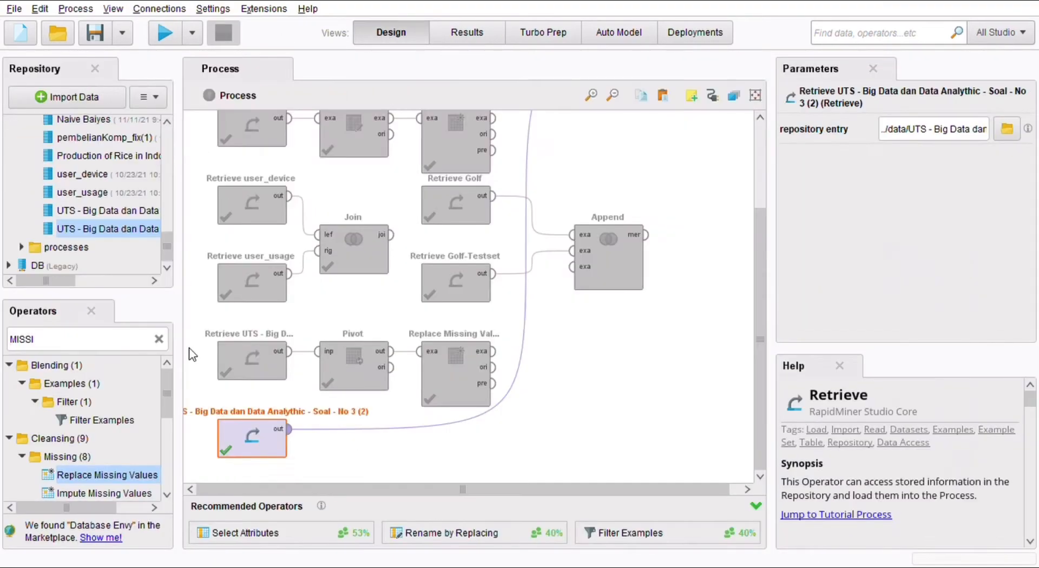
pyautogui.click(160, 346)
pyautogui.write('FILLTER')
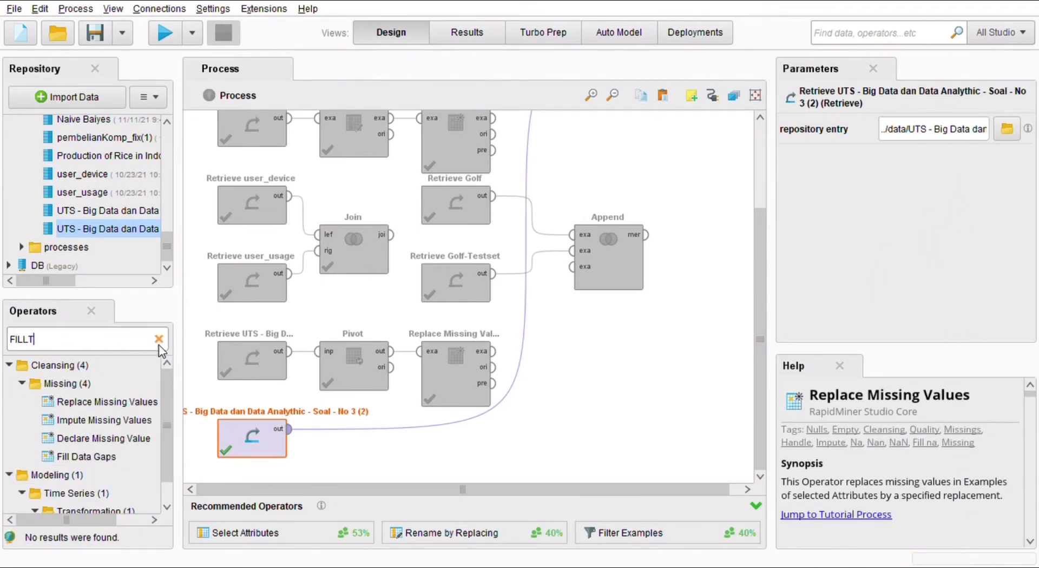
pyautogui.click(159, 346)
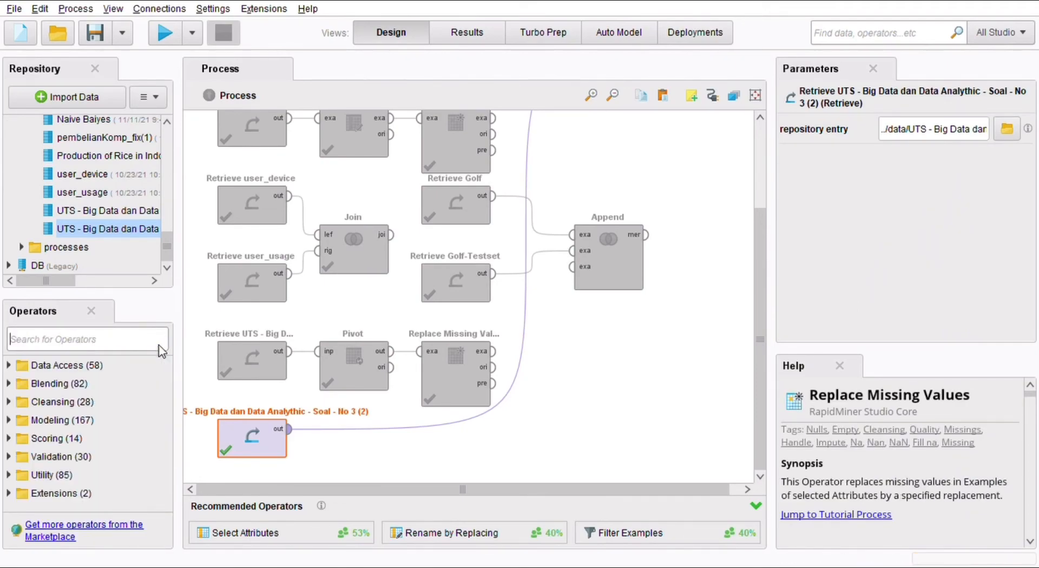
pyautogui.write('EXA')
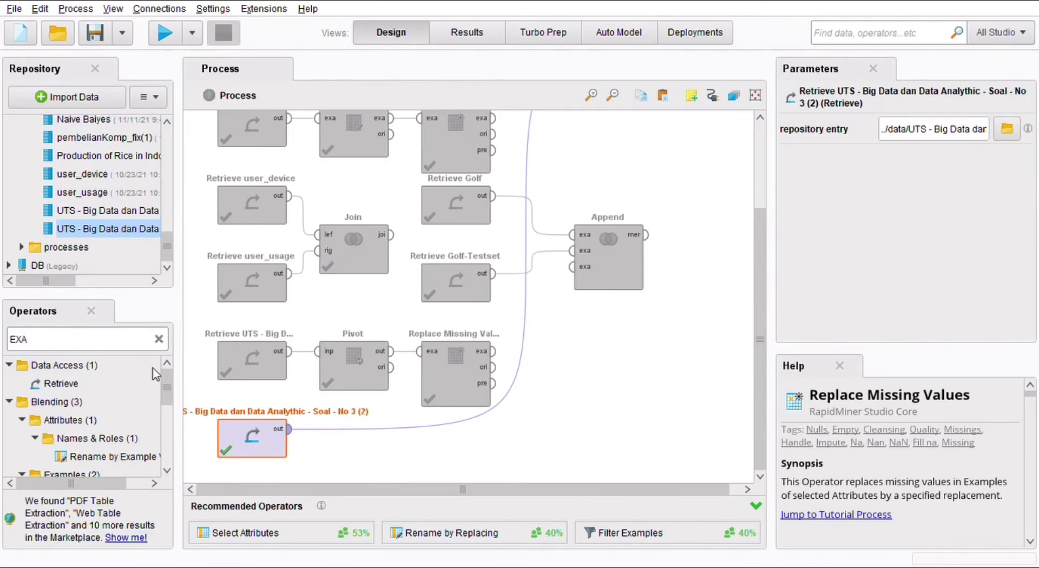
pyautogui.moveTo(163, 388); pyautogui.dragTo(347, 440)
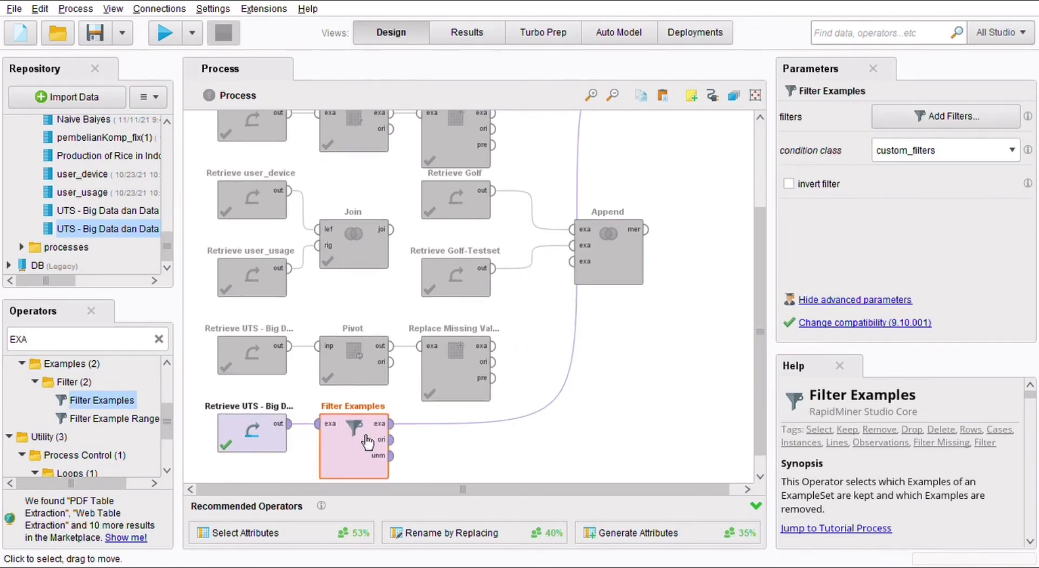
# Define a custom filter condition for the Filter Examples operator and run the process
pyautogui.click(972, 120)
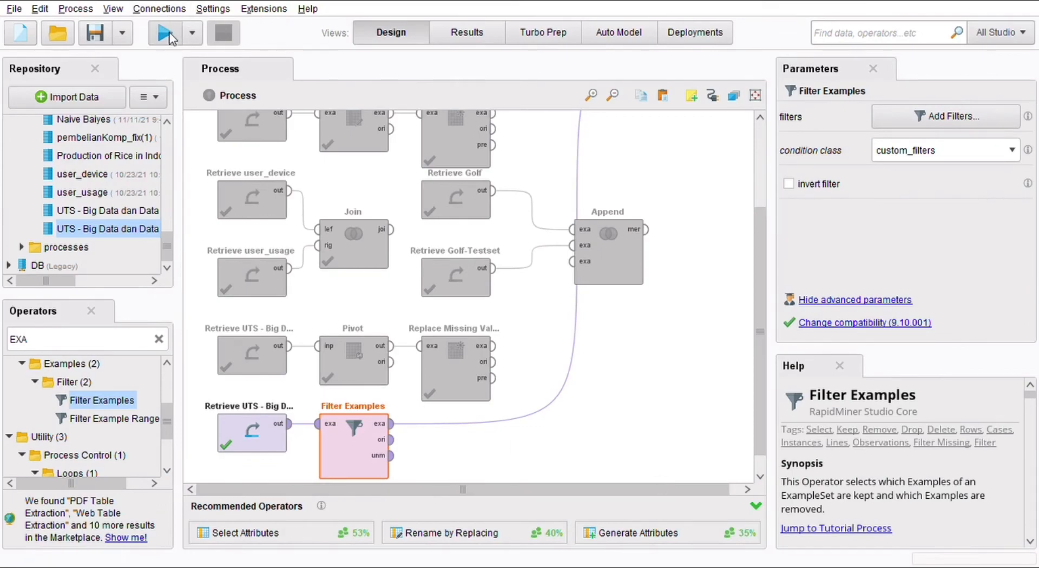
pyautogui.click(166, 35)
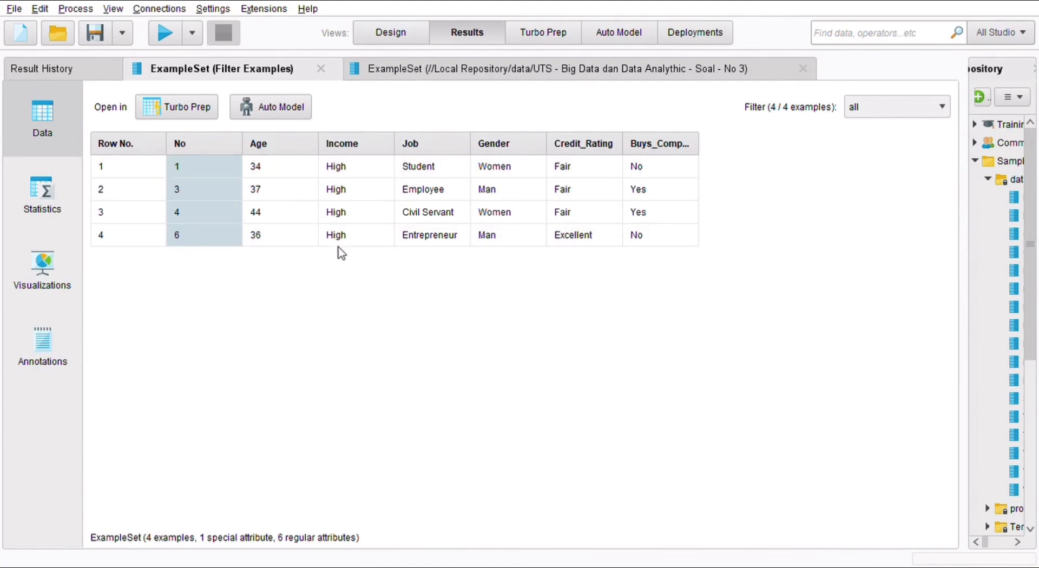
# Sort the filtered result by Gender, by Credit_Rating and by the buys-computer column in turn
pyautogui.click(512, 147)
pyautogui.click(583, 148)
pyautogui.click(656, 147)
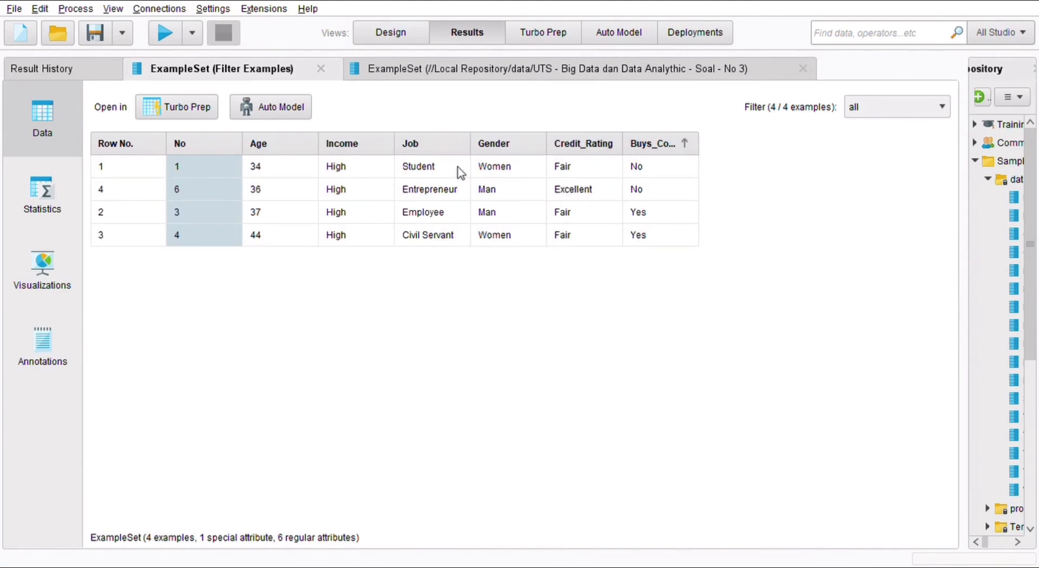
# Reopen the filter conditions of Filter Examples in the design and shift the operator to leave room beside Retrieve
pyautogui.click(405, 36)
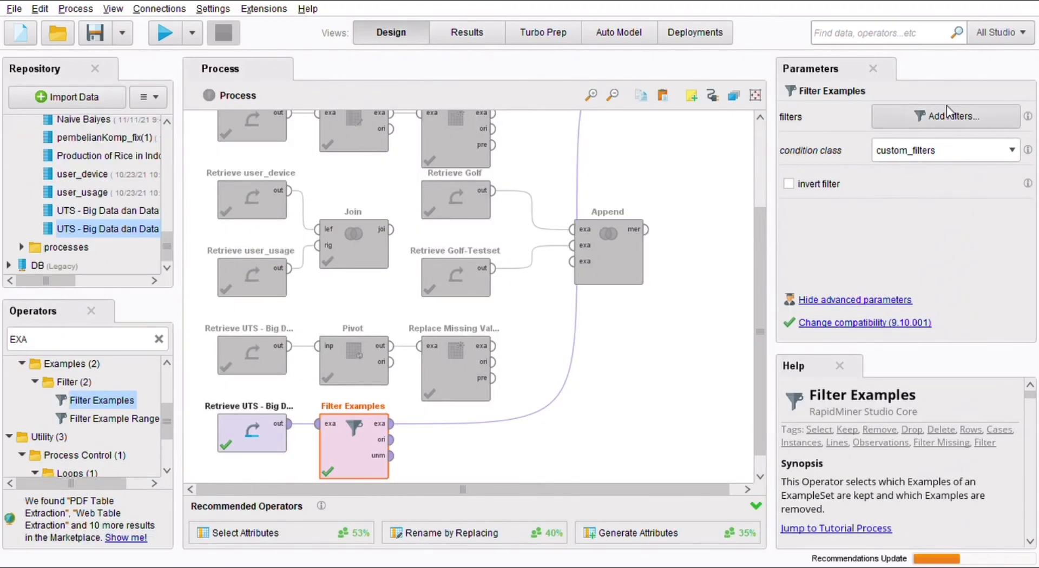
pyautogui.click(948, 113)
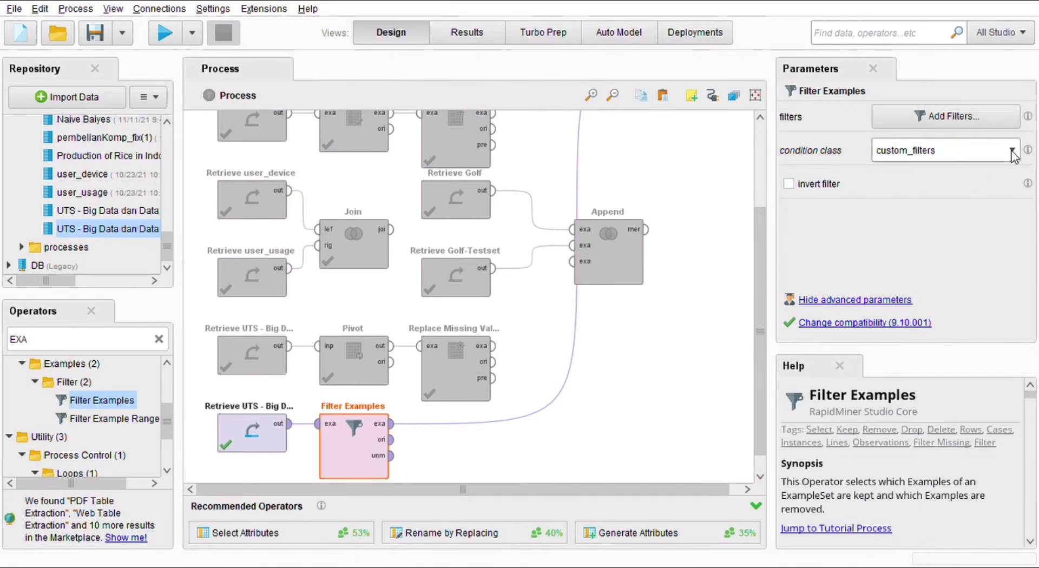
pyautogui.moveTo(361, 468); pyautogui.dragTo(464, 461)
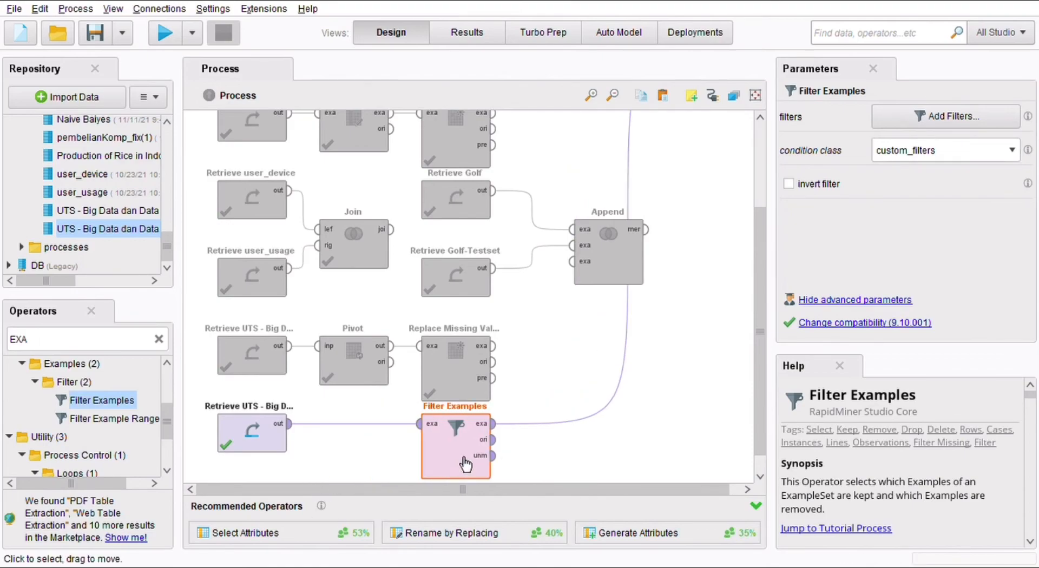
# Search the operators for ATTR and insert Select Attributes between the new Retrieve operator and Filter Examples
pyautogui.click(159, 340)
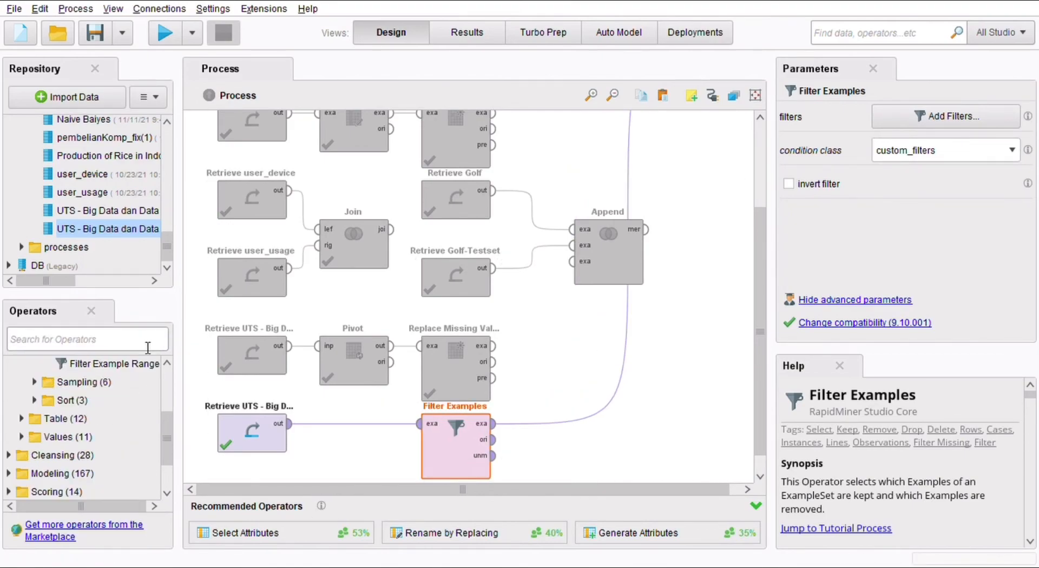
pyautogui.write('STTR')
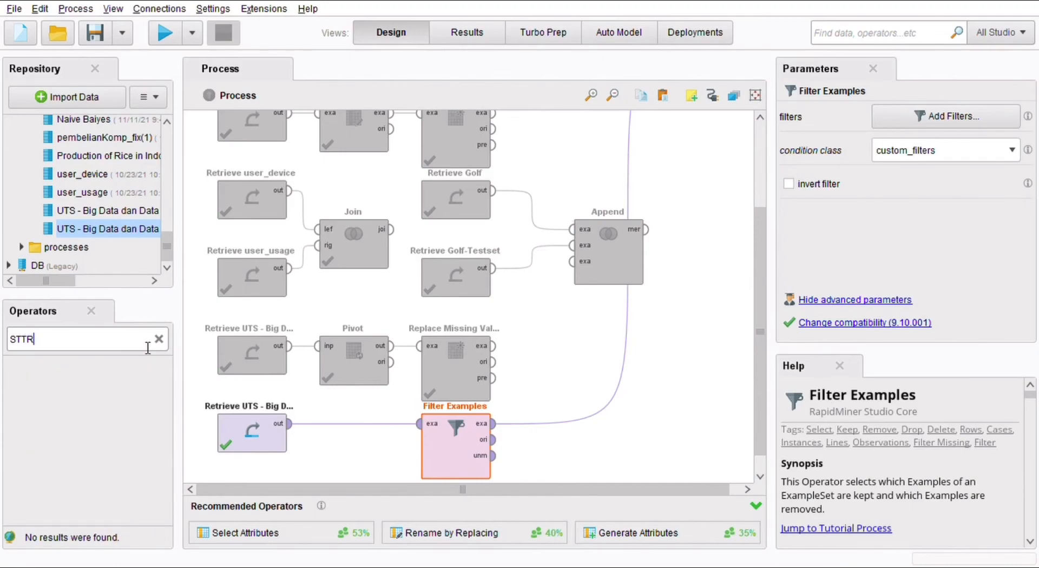
pyautogui.write('IBUT')
pyautogui.press('BackSpace')
pyautogui.press('BackSpace')
pyautogui.press('BackSpace')
pyautogui.press('BackSpace')
pyautogui.press('BackSpace')
pyautogui.press('BackSpace')
pyautogui.press('BackSpace')
pyautogui.write('ATTR')
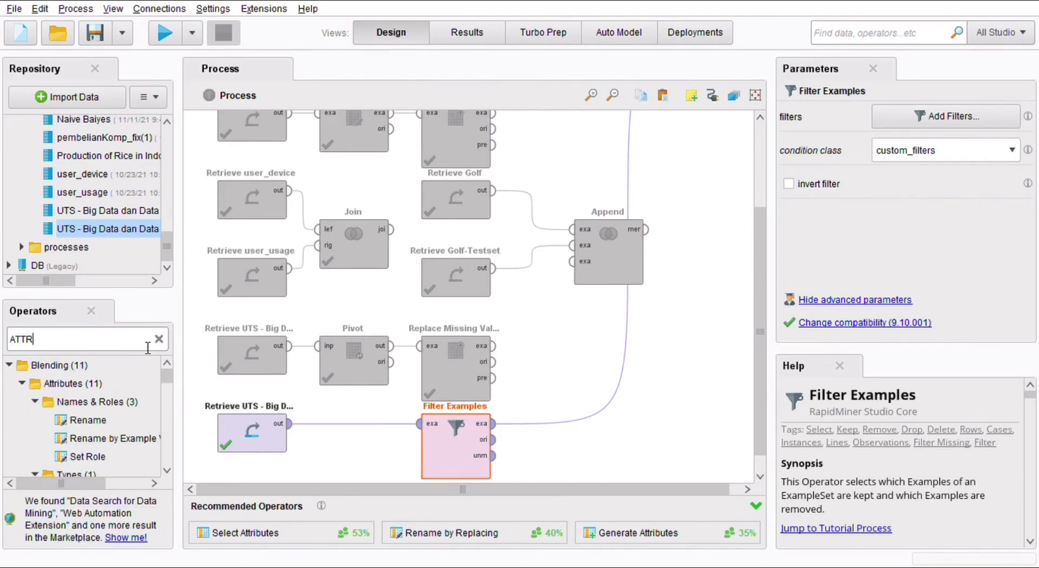
pyautogui.scroll(-1, 171, 383)
pyautogui.scroll(-3, 171, 383)
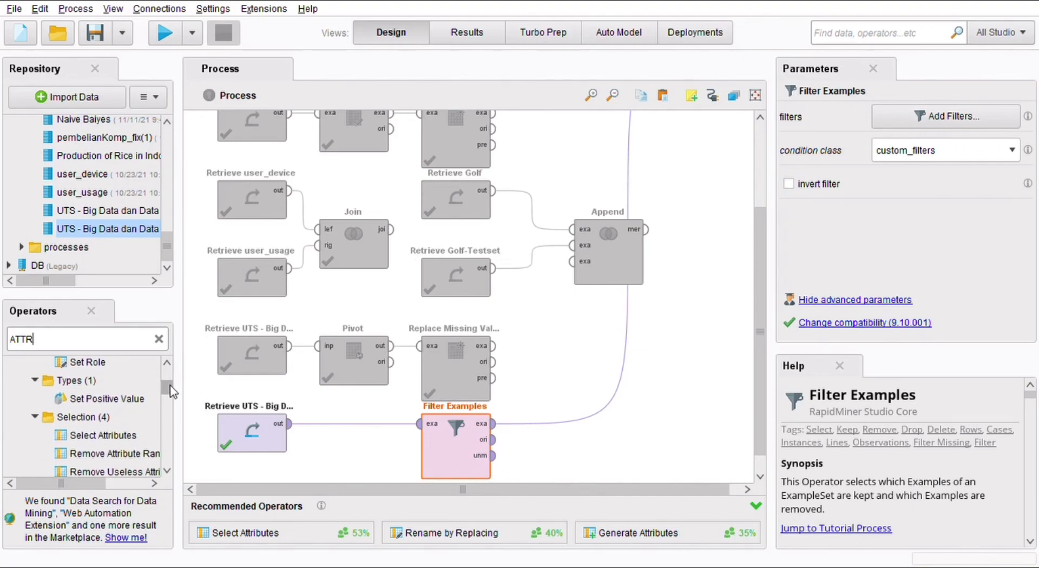
pyautogui.moveTo(106, 398); pyautogui.dragTo(347, 435)
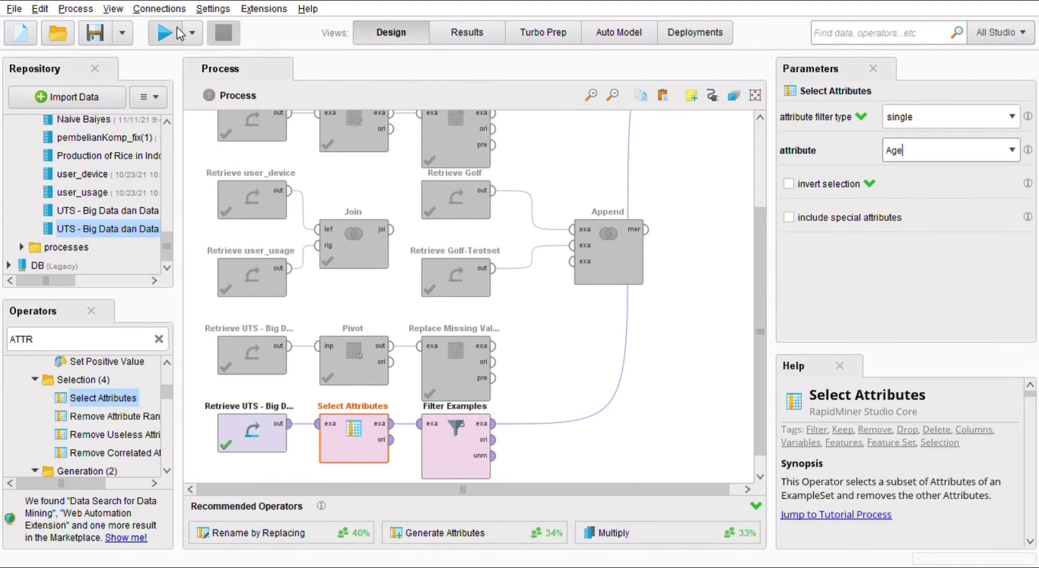
# Restrict Select Attributes to the single attribute Age and run the process to examine the filtered Age values
pyautogui.click(168, 30)
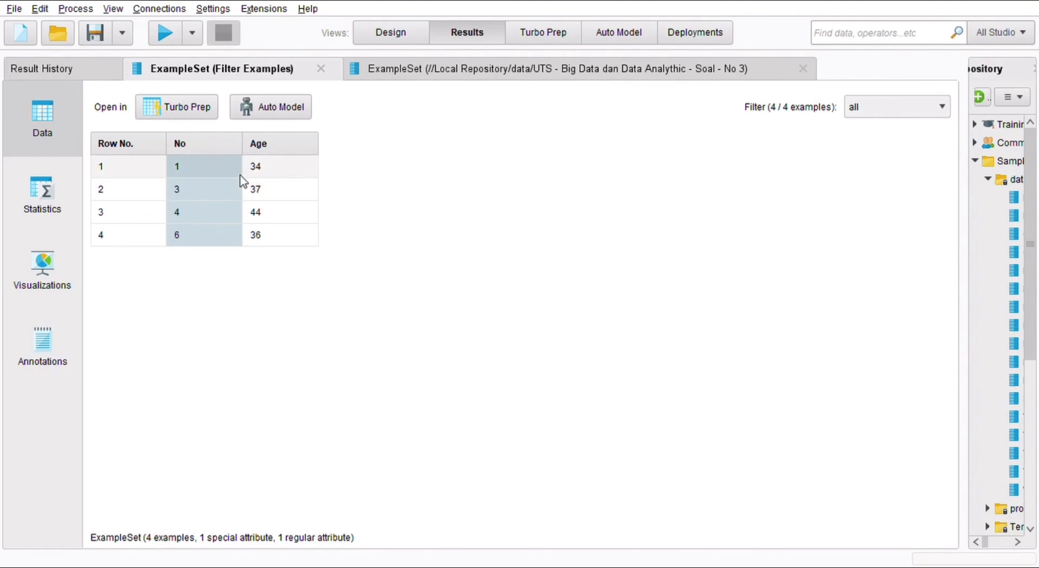
pyautogui.click(275, 172)
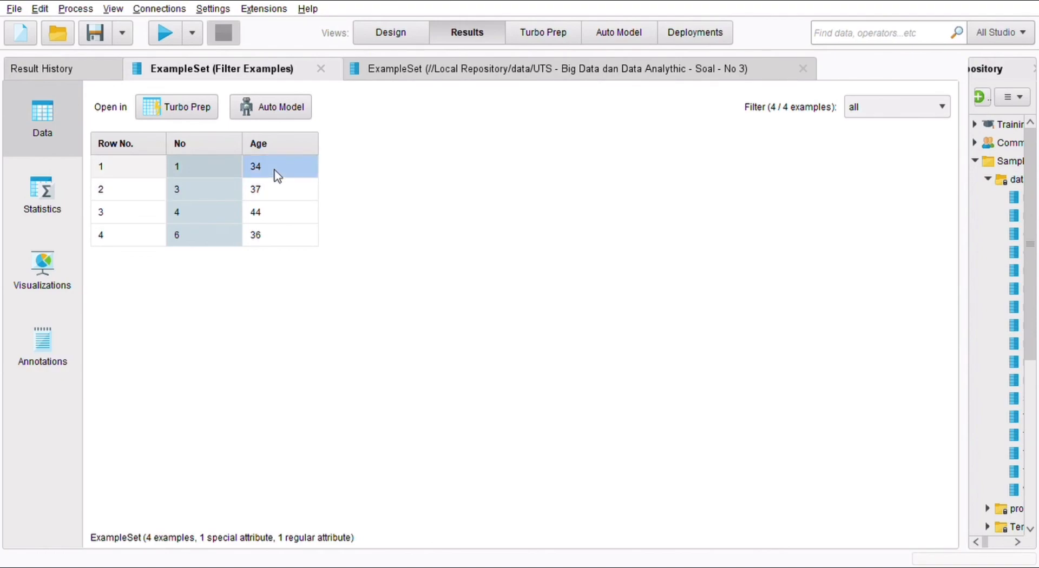
pyautogui.click(277, 190)
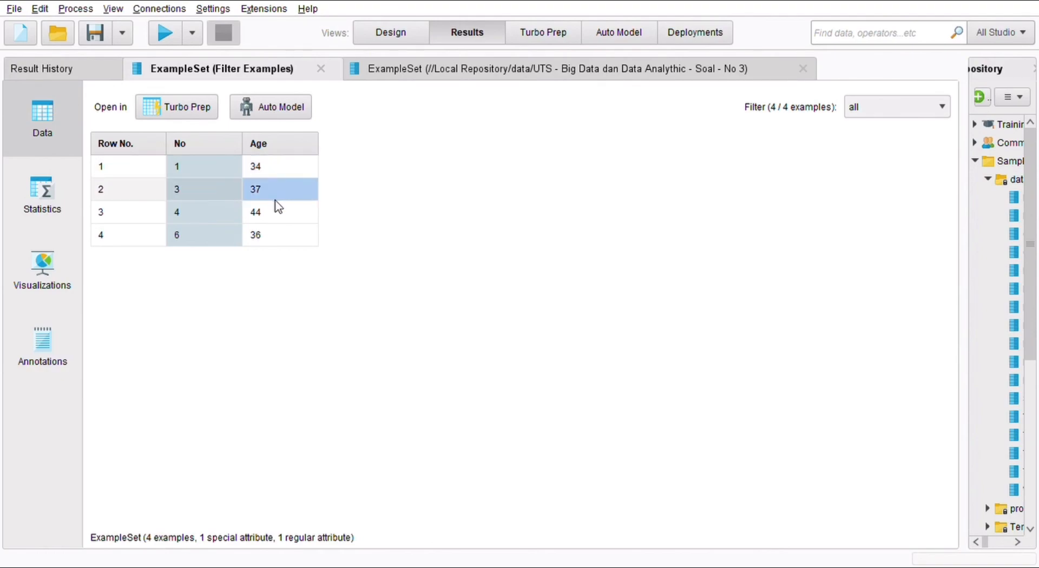
pyautogui.click(279, 213)
pyautogui.click(287, 236)
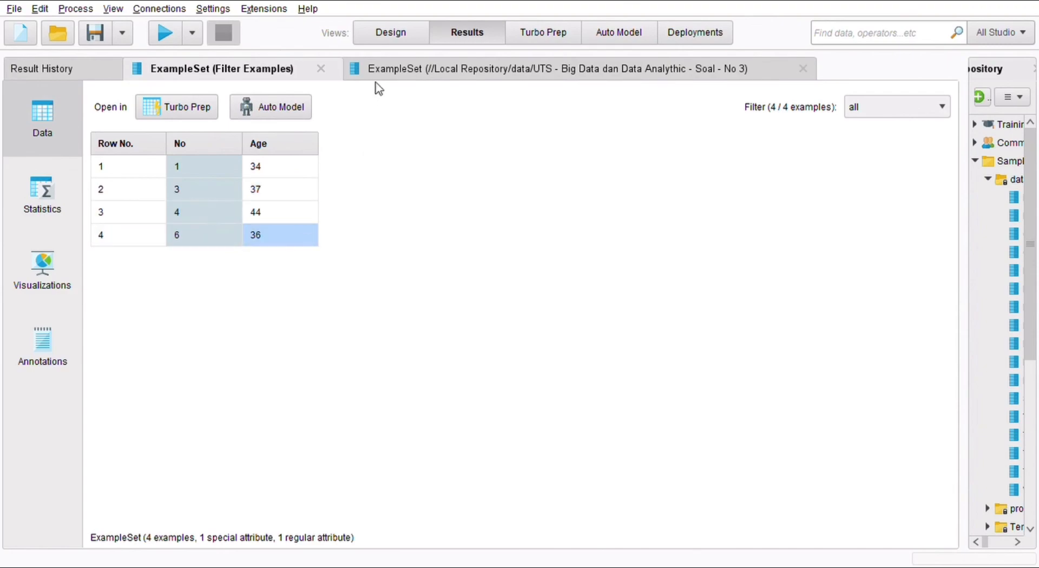
# Return to the process design and save the process
pyautogui.click(397, 32)
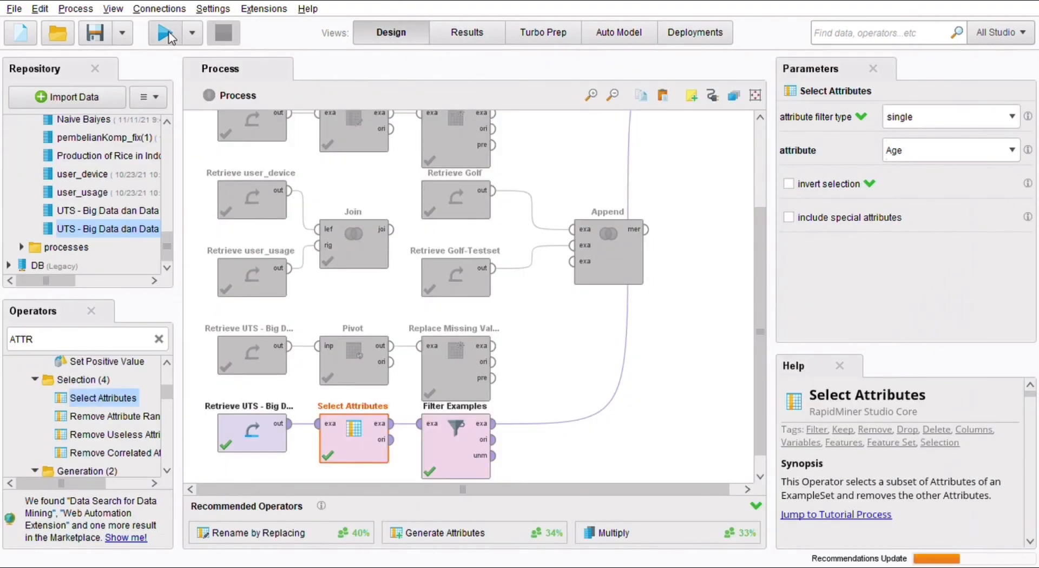
pyautogui.click(105, 29)
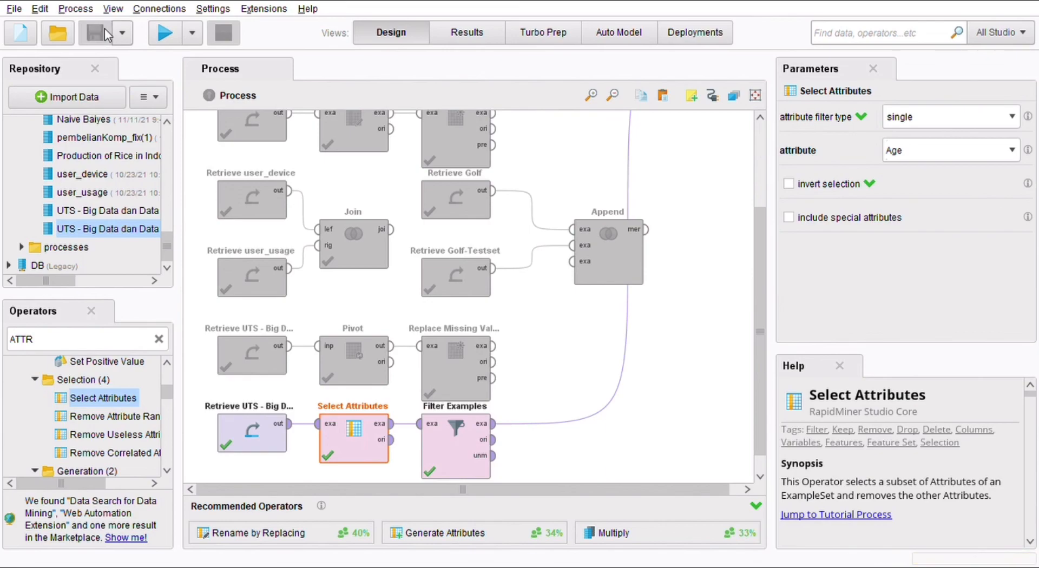
pyautogui.click(565, 465)
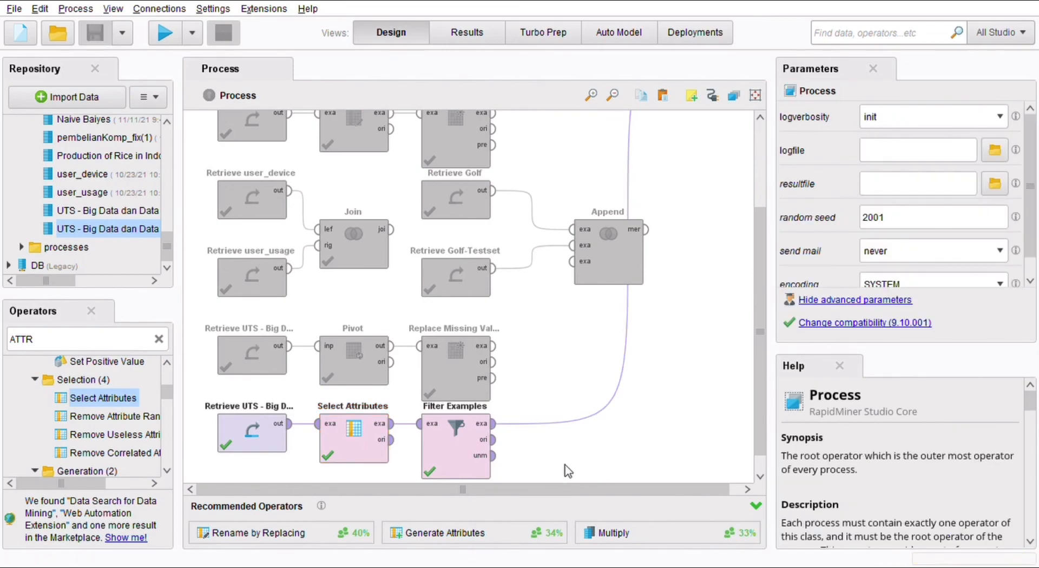
# Disable the Retrieve UTS, Select Attributes and Filter Examples operators in the last row
pyautogui.click(254, 433)
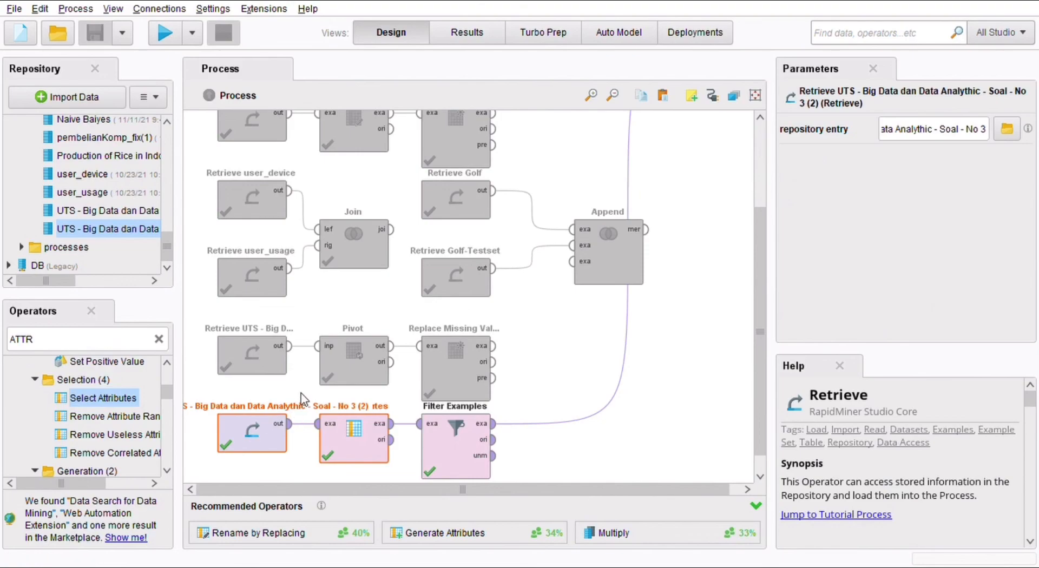
pyautogui.hotkey('ctrl', 'e')
pyautogui.click(465, 451)
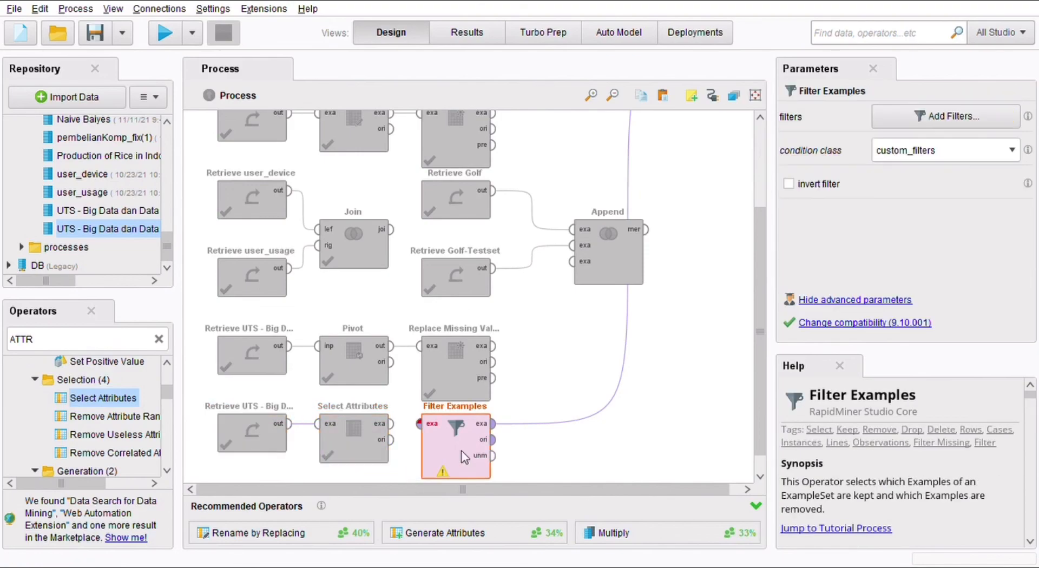
pyautogui.hotkey('ctrl', 'e')
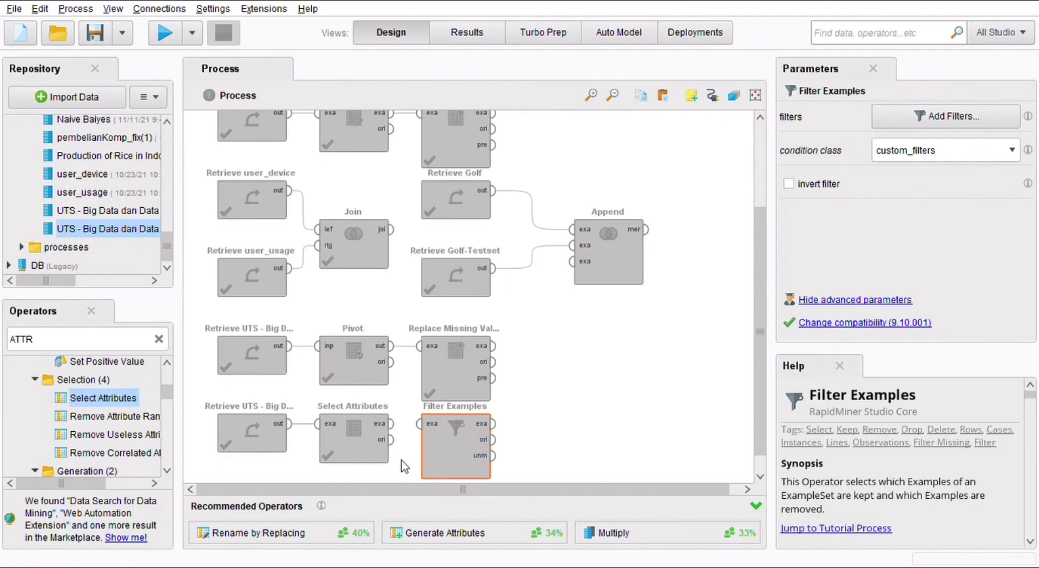
pyautogui.scroll(5, 594, 419)
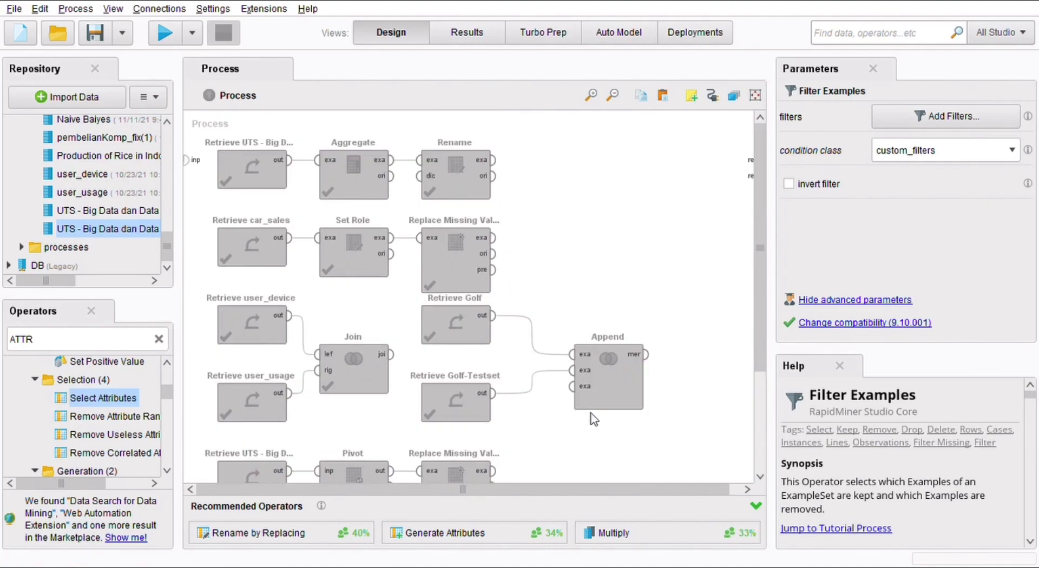